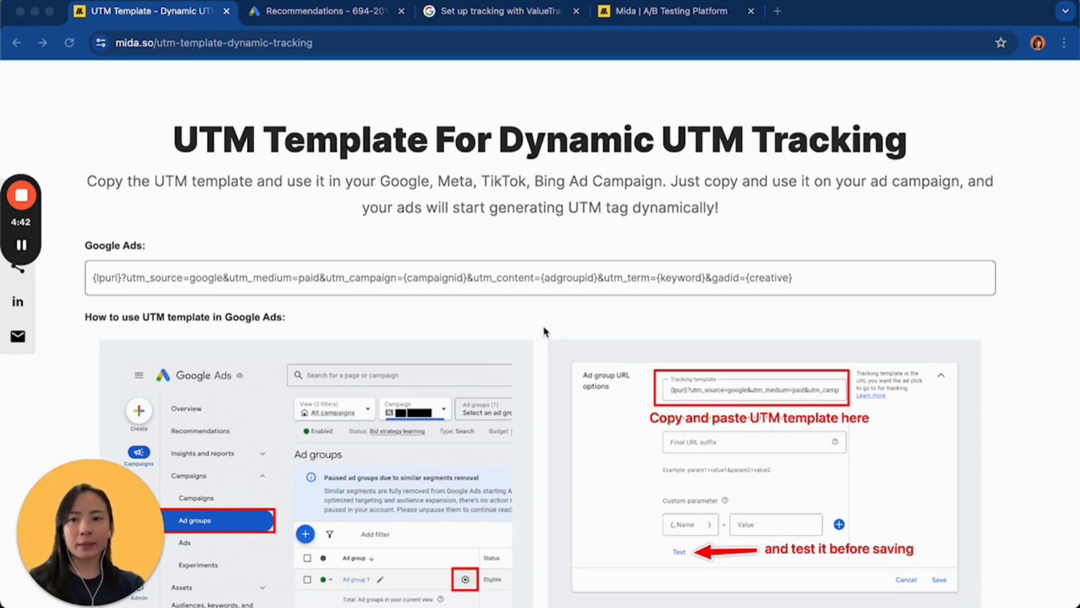
{"action": "scroll", "coordinate": [449, 208], "scroll_direction": "down", "scroll_amount": 1}
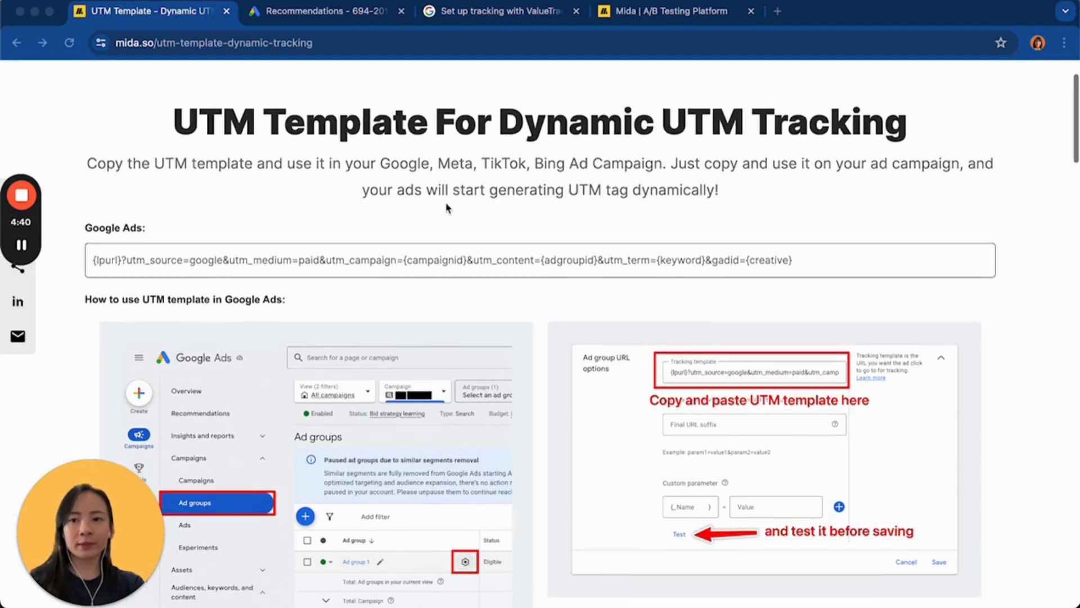
{"action": "scroll", "coordinate": [467, 207], "scroll_direction": "down", "scroll_amount": 1}
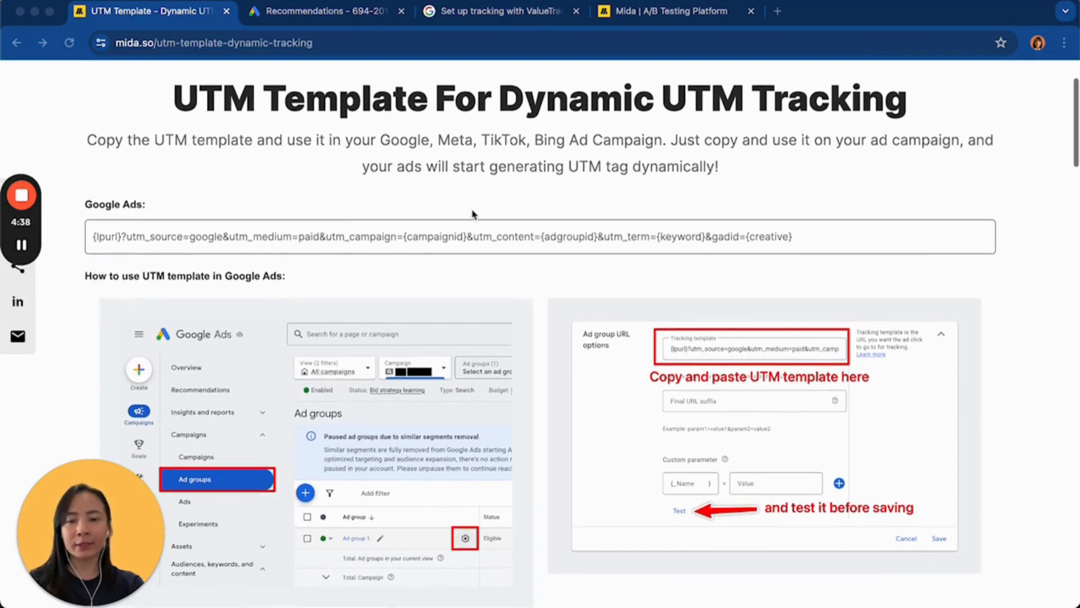
{"action": "scroll", "coordinate": [137, 232], "scroll_direction": "down", "scroll_amount": 10}
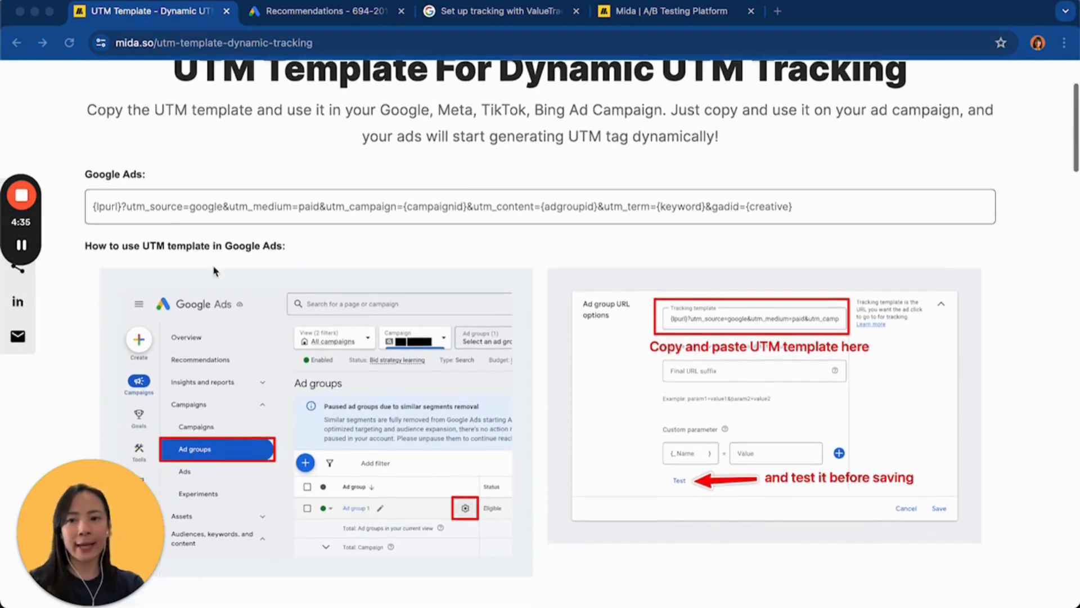
{"action": "scroll", "coordinate": [299, 343], "scroll_direction": "up", "scroll_amount": 12}
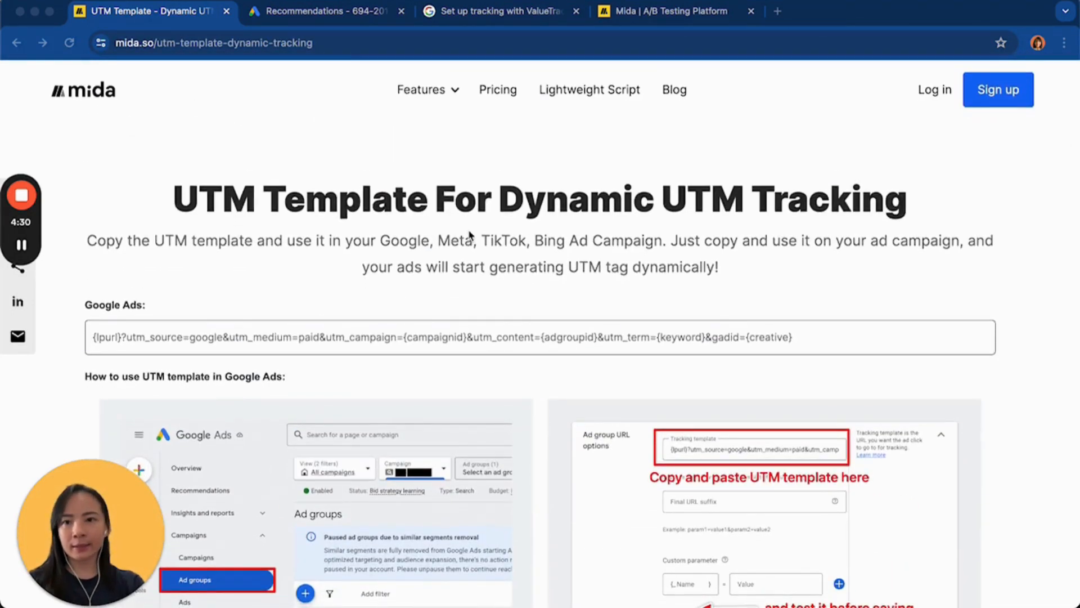
Go to the Mida homepage and open the Dynamic UTM Tracking Template from its list of free tools
{"action": "left_click", "coordinate": [85, 91]}
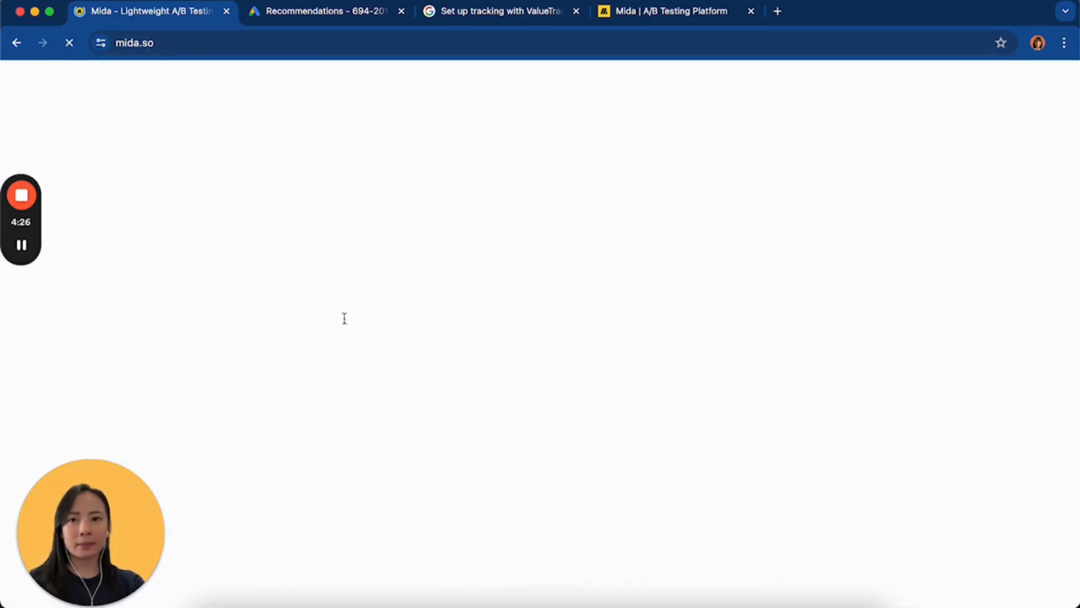
{"action": "scroll", "coordinate": [188, 300], "scroll_direction": "down", "scroll_amount": 15}
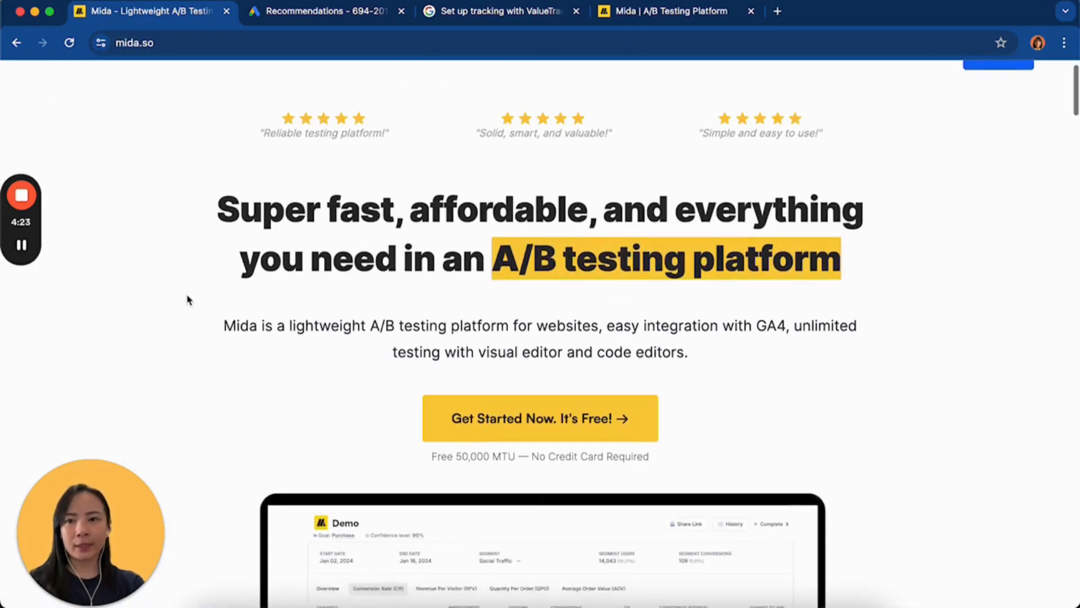
{"action": "scroll", "coordinate": [189, 300], "scroll_direction": "down", "scroll_amount": 15}
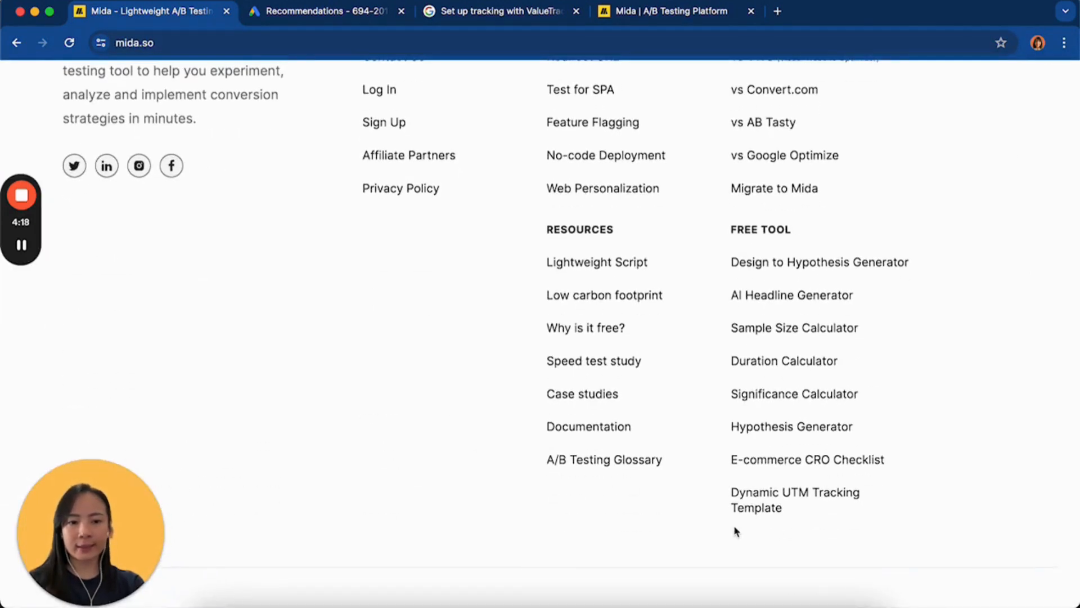
{"action": "left_click", "coordinate": [763, 496]}
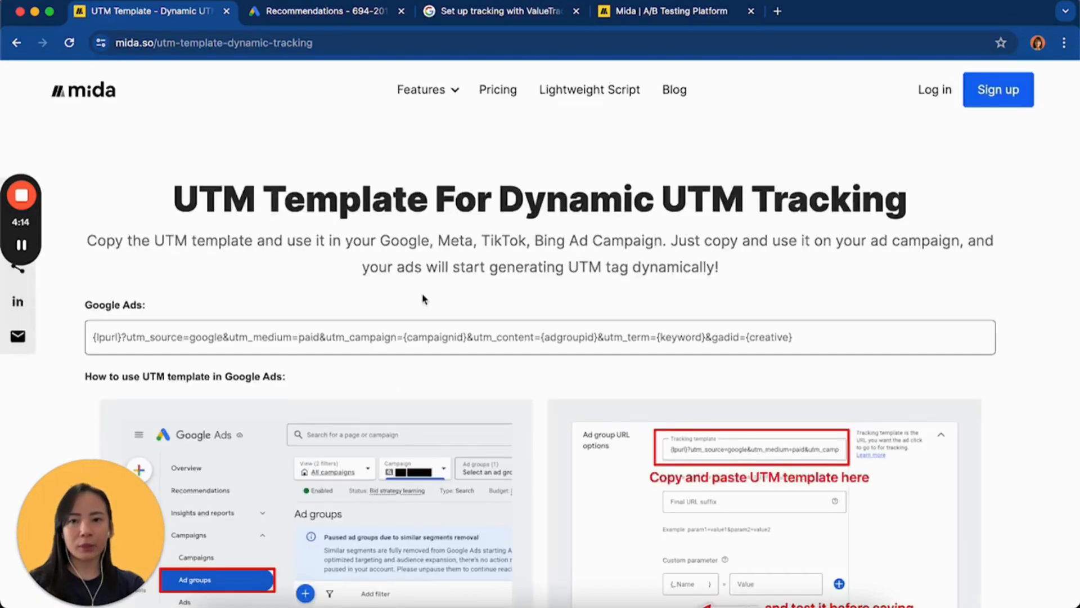
Copy the full Google Ads UTM template string, from {lpurl} through gadid={creative}
{"action": "scroll", "coordinate": [423, 299], "scroll_direction": "down", "scroll_amount": 3}
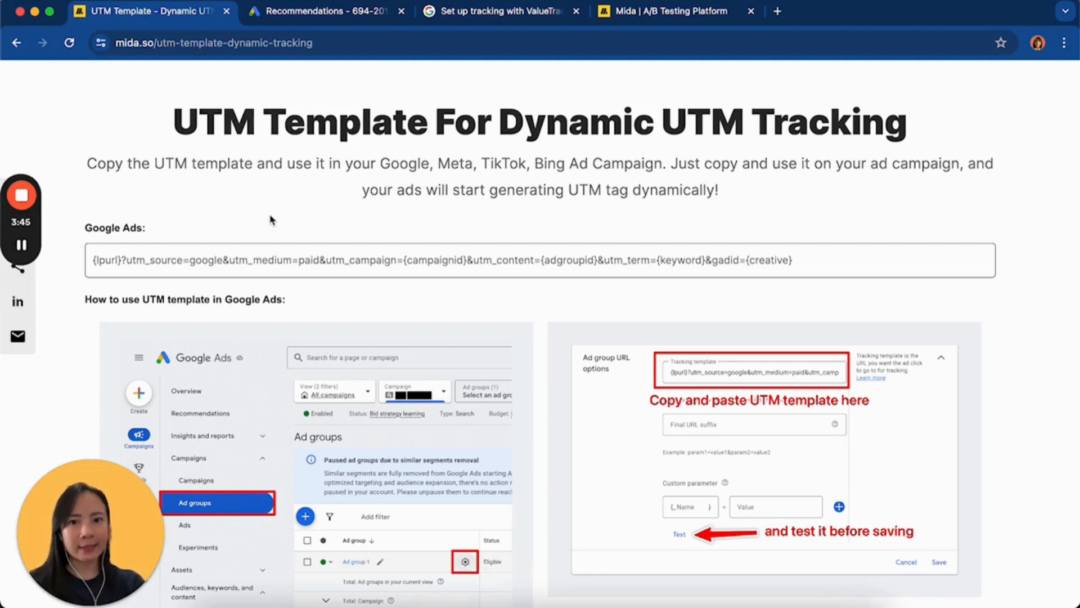
{"action": "scroll", "coordinate": [293, 214], "scroll_direction": "down", "scroll_amount": 1}
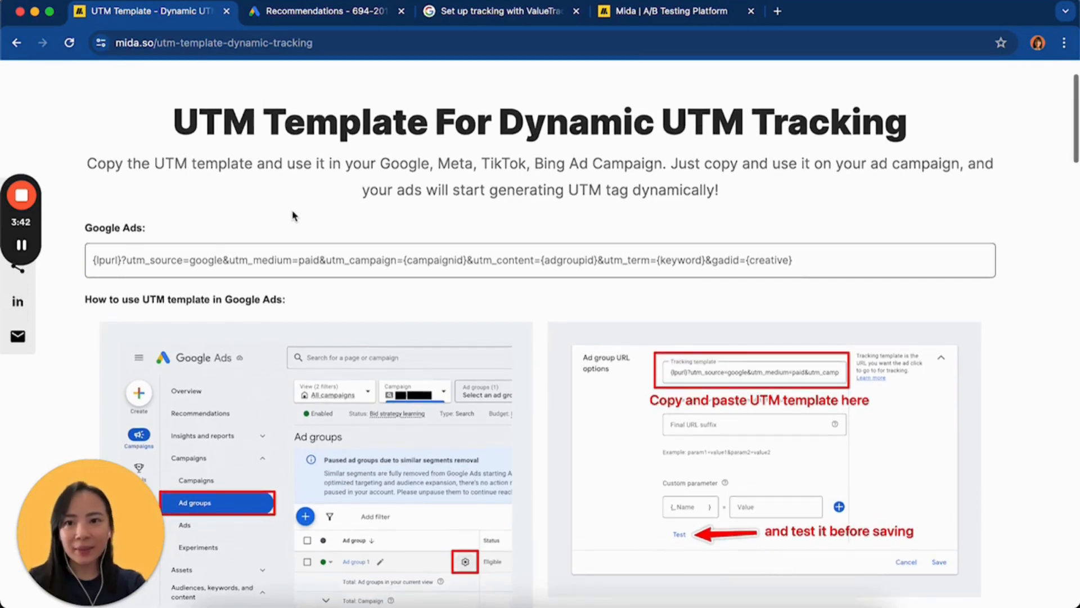
{"action": "scroll", "coordinate": [293, 215], "scroll_direction": "down", "scroll_amount": 1}
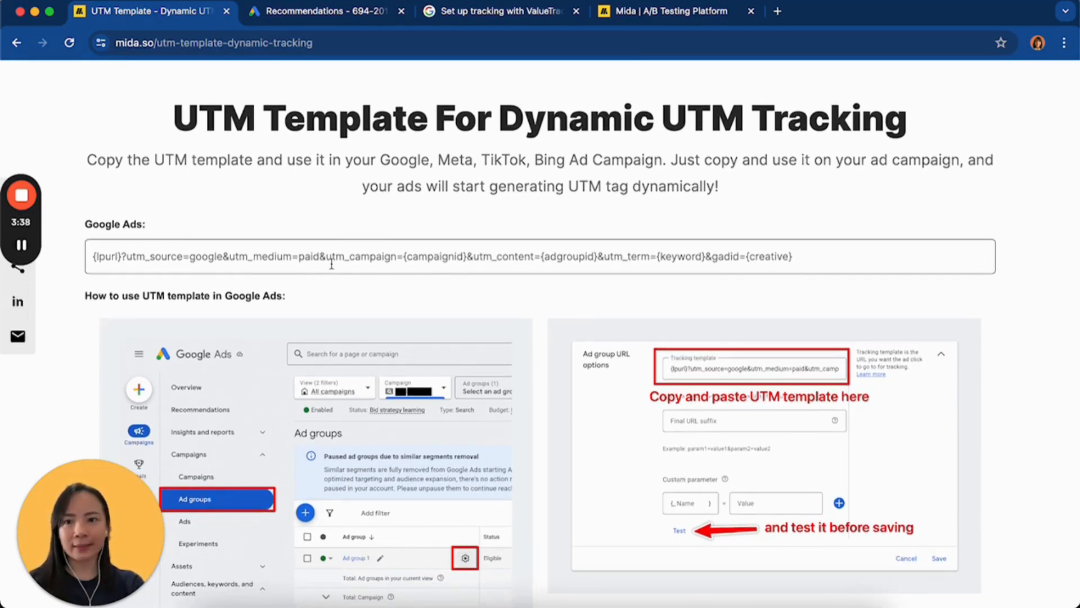
{"action": "left_click_drag", "start_coordinate": [823, 251], "coordinate": [87, 254]}
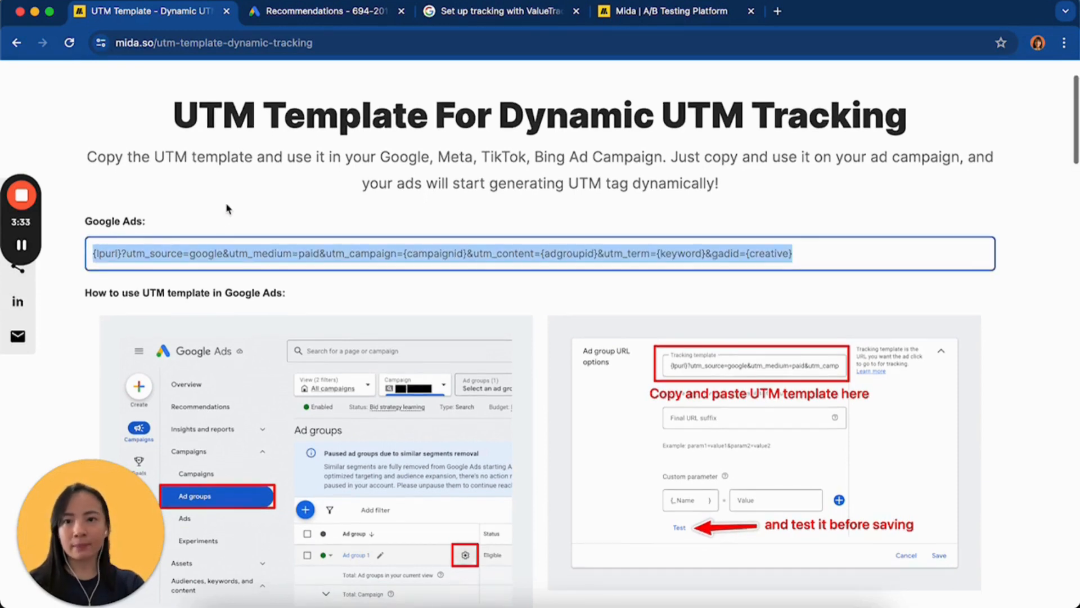
Switch to Google Ads and open the Tracking section of the account settings
{"action": "left_click", "coordinate": [318, 11]}
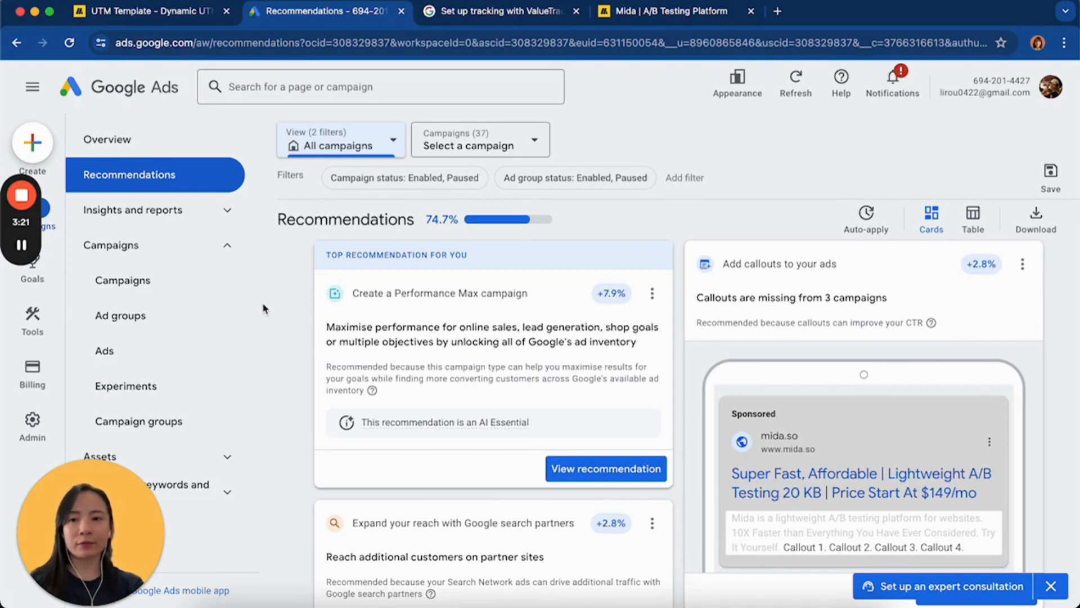
{"action": "left_click", "coordinate": [32, 419]}
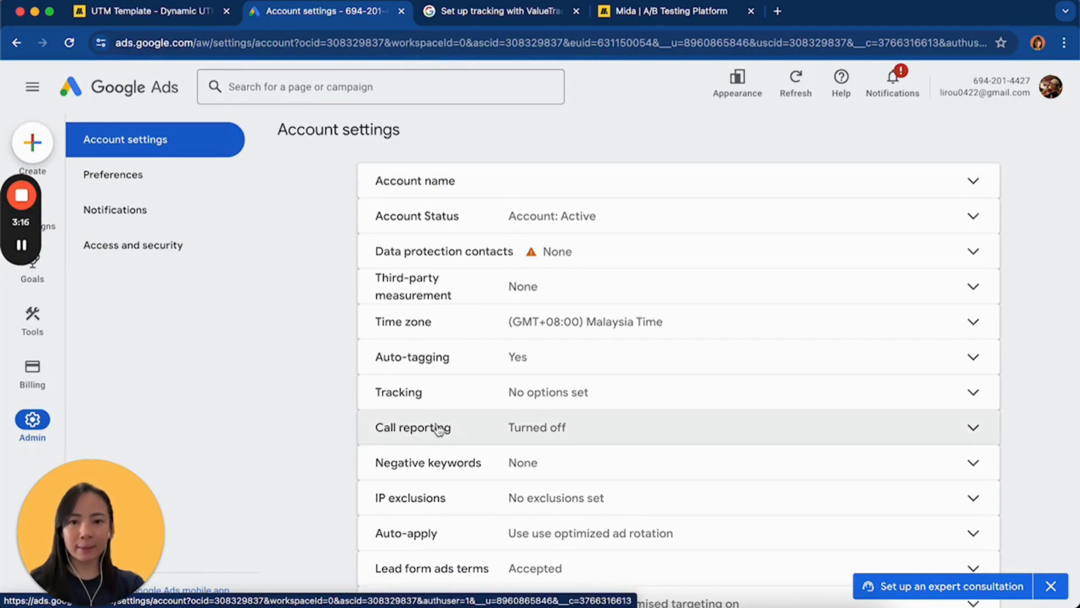
{"action": "scroll", "coordinate": [439, 428], "scroll_direction": "down", "scroll_amount": 2}
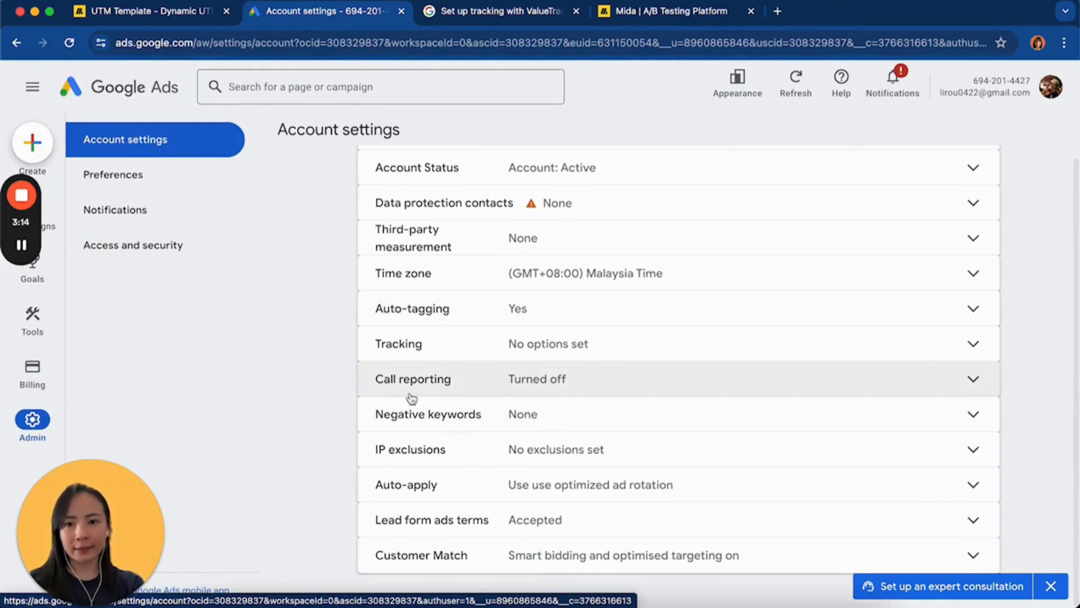
{"action": "left_click", "coordinate": [428, 352]}
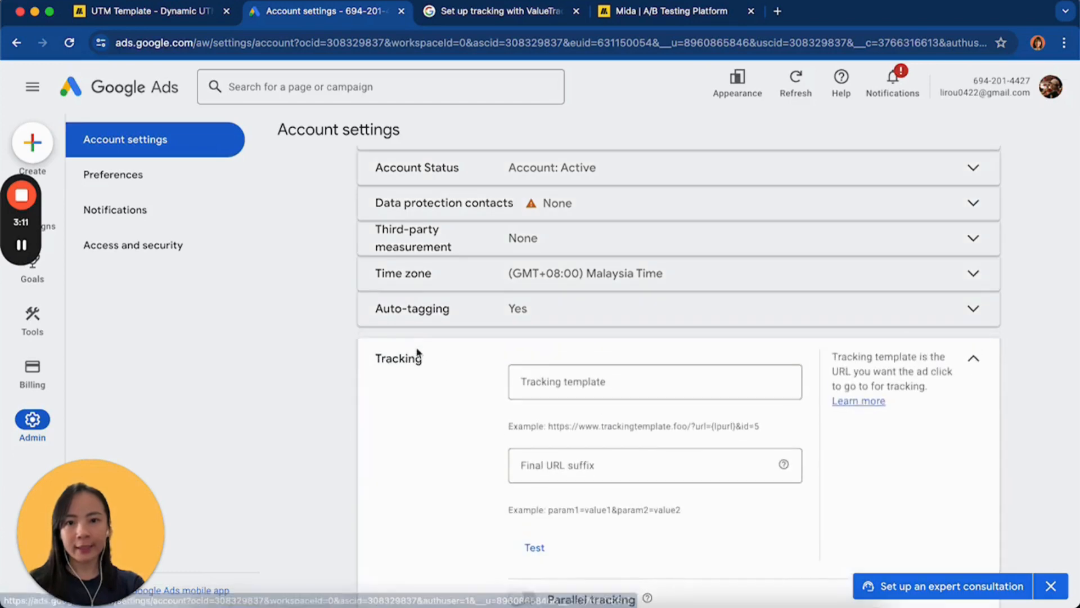
Paste the copied UTM template into the account-level tracking template
{"action": "scroll", "coordinate": [444, 388], "scroll_direction": "down", "scroll_amount": 2}
{"action": "left_click", "coordinate": [597, 303]}
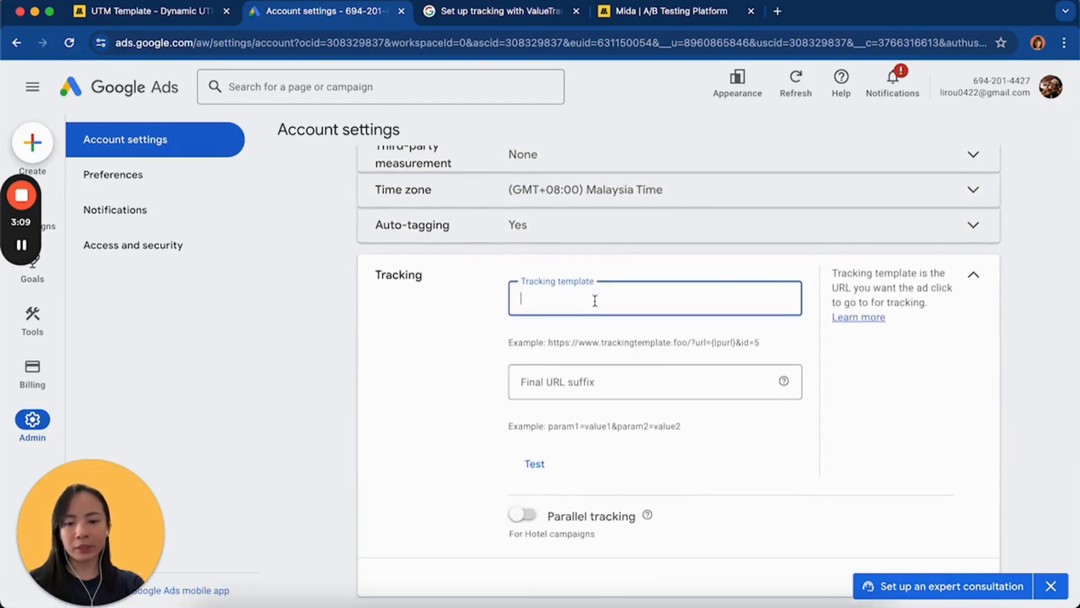
{"action": "key", "text": "super+v"}
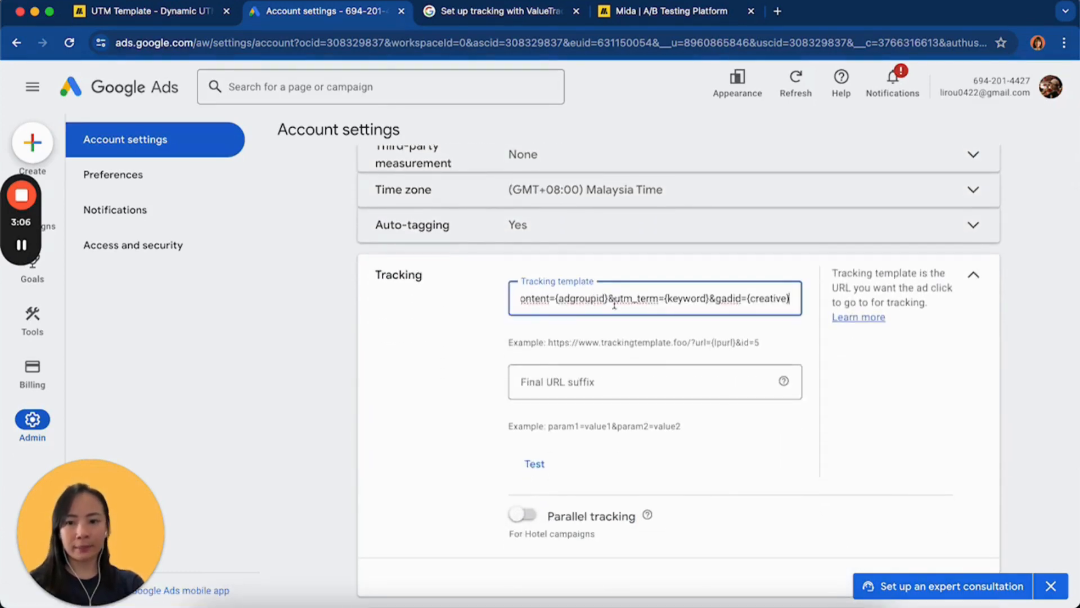
{"action": "left_click", "coordinate": [138, 317]}
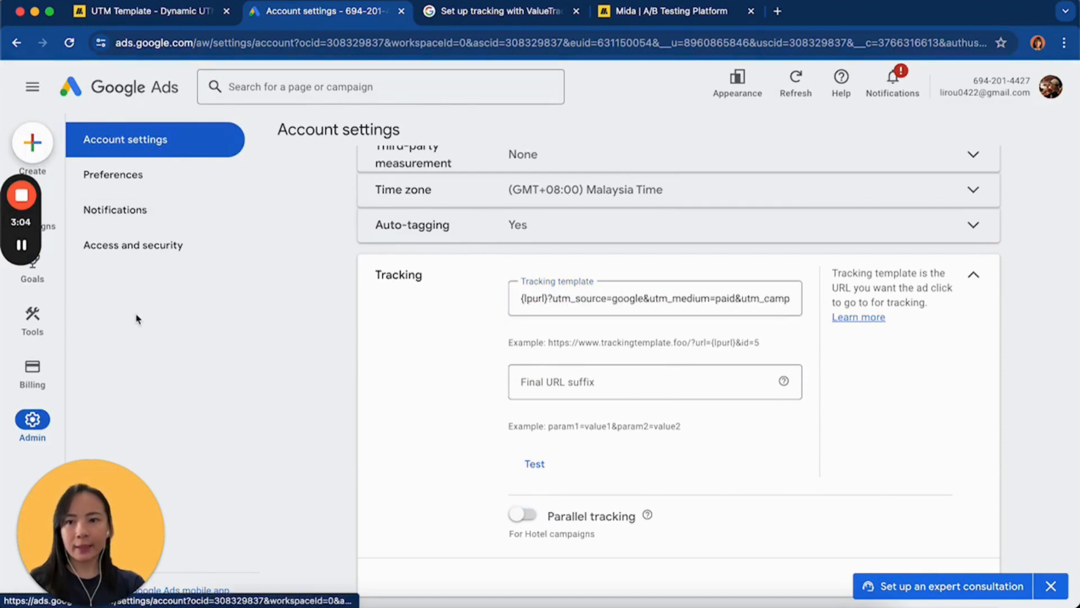
Try leaving for the campaigns page, go back to the account settings, and cancel the unsaved tracking template
{"action": "mouse_move", "coordinate": [50, 227]}
{"action": "left_click", "coordinate": [134, 278]}
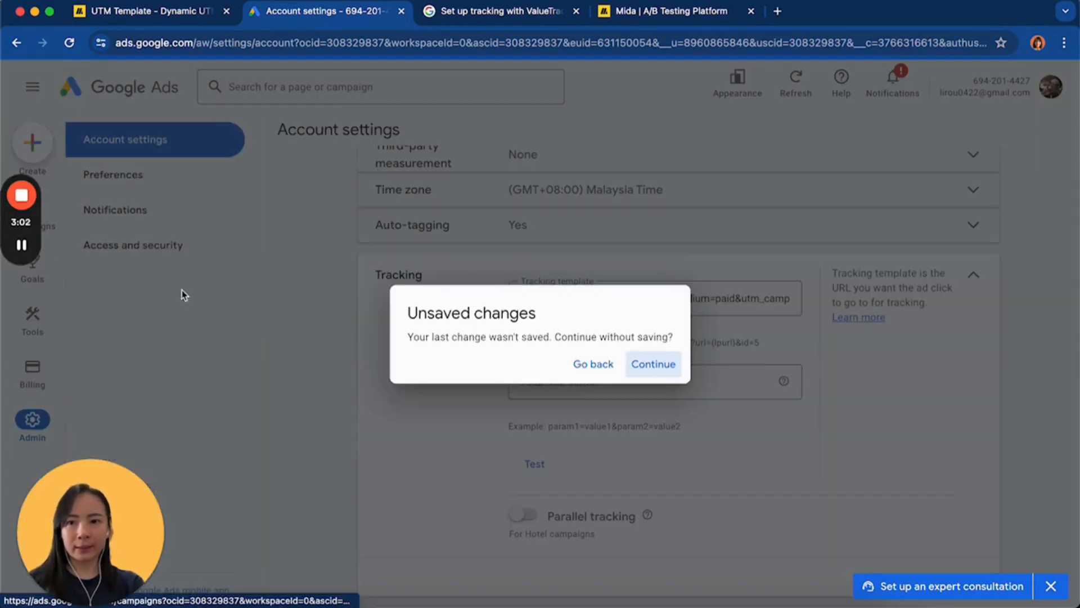
{"action": "left_click", "coordinate": [596, 367]}
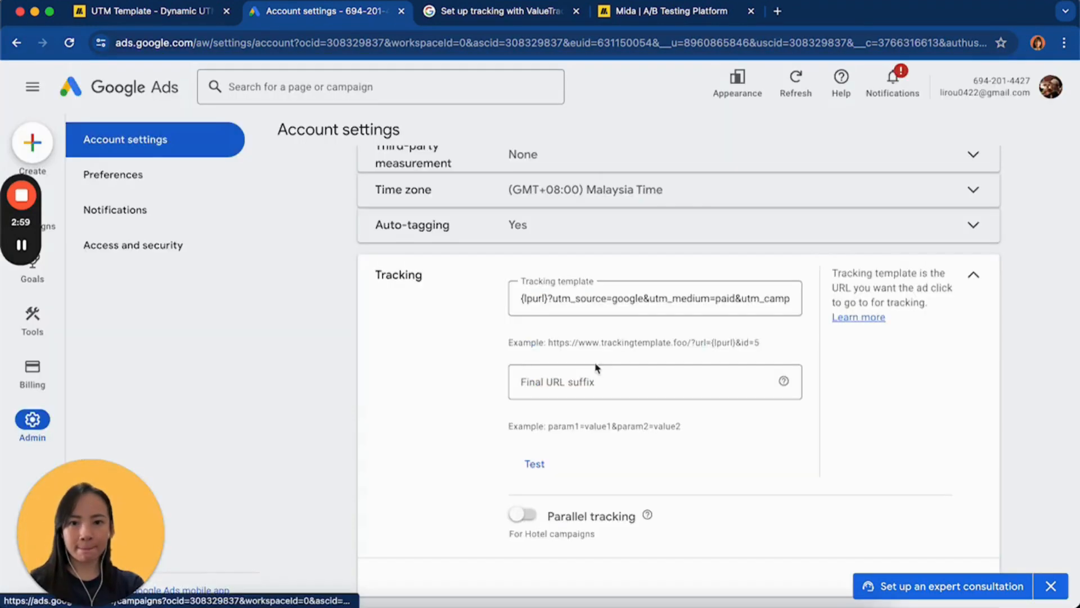
{"action": "scroll", "coordinate": [802, 511], "scroll_direction": "down", "scroll_amount": 3}
{"action": "left_click", "coordinate": [917, 391]}
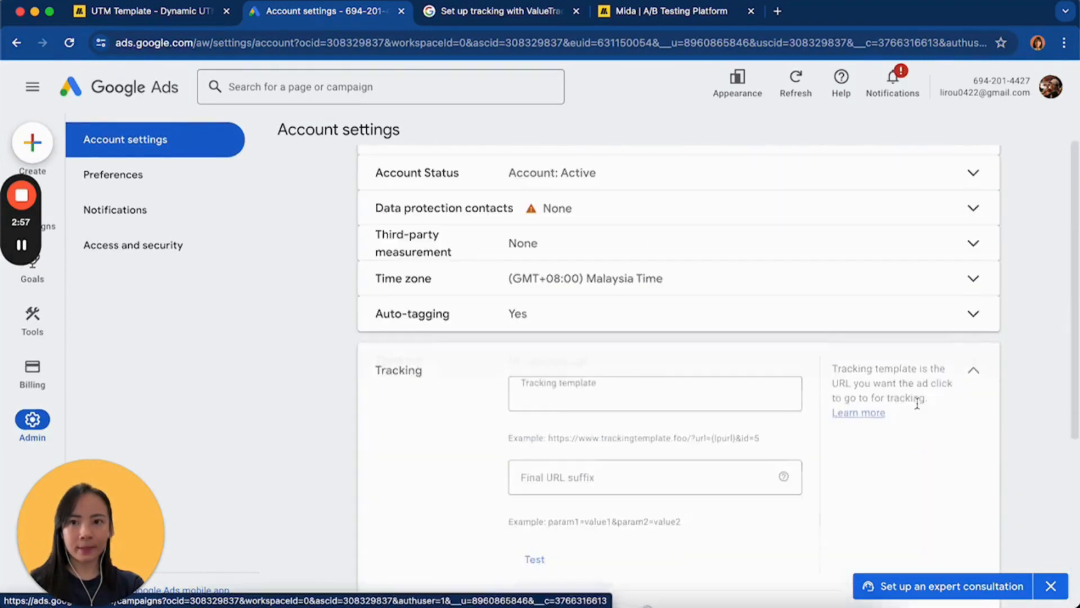
Open the campaigns list and bring the A/B testing campaign into view
{"action": "mouse_move", "coordinate": [42, 226]}
{"action": "left_click", "coordinate": [148, 283]}
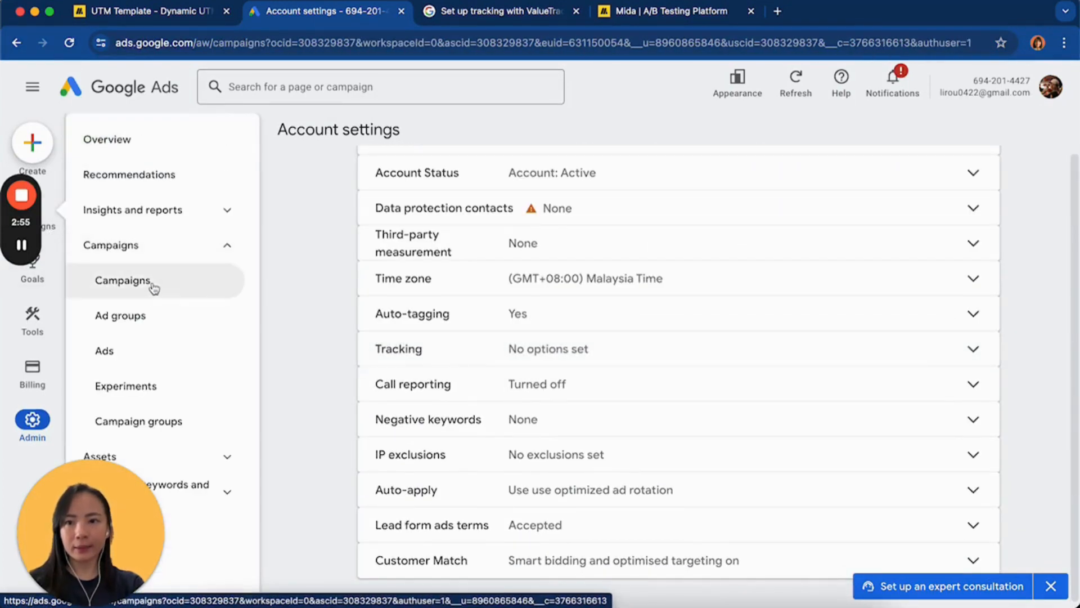
{"action": "scroll", "coordinate": [416, 389], "scroll_direction": "down", "scroll_amount": 5}
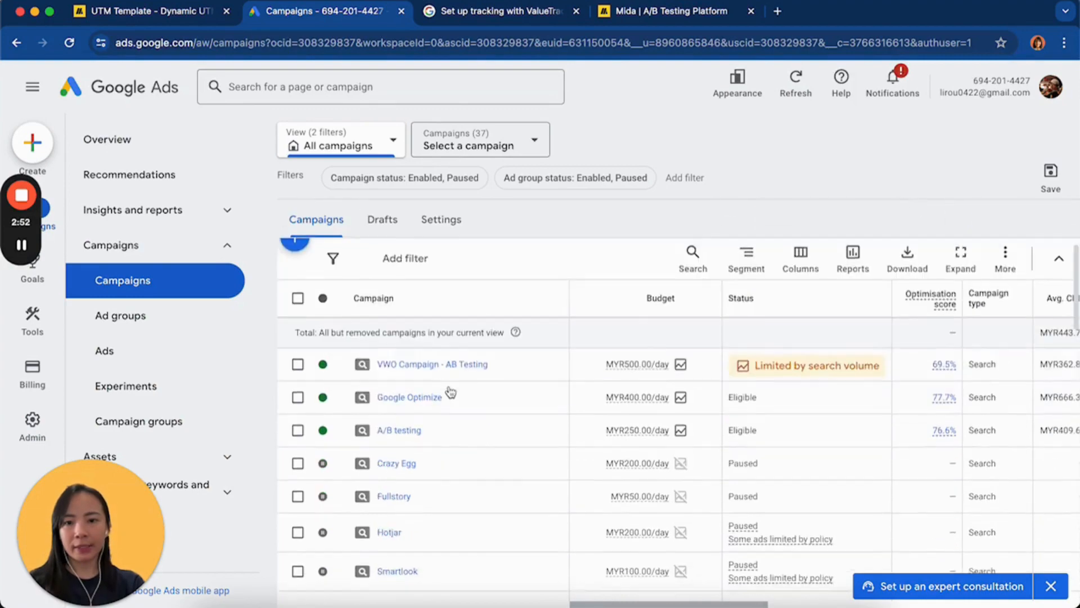
{"action": "scroll", "coordinate": [450, 391], "scroll_direction": "up", "scroll_amount": 5}
{"action": "scroll", "coordinate": [495, 360], "scroll_direction": "down", "scroll_amount": 5}
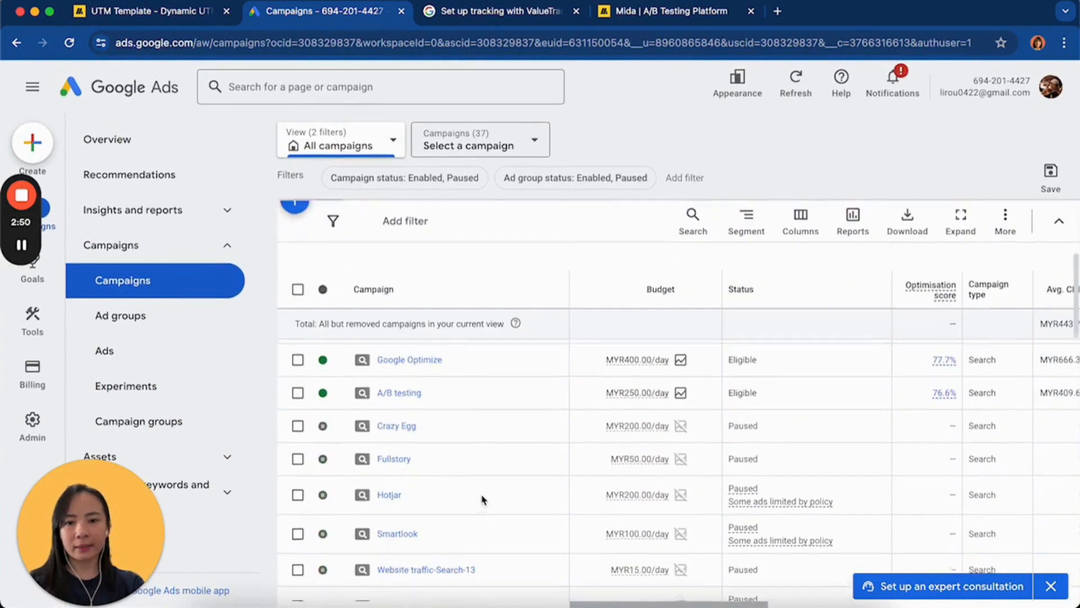
Open the A/B testing campaign's settings and expand its additional settings
{"action": "left_click", "coordinate": [549, 389]}
{"action": "scroll", "coordinate": [593, 345], "scroll_direction": "down", "scroll_amount": 2}
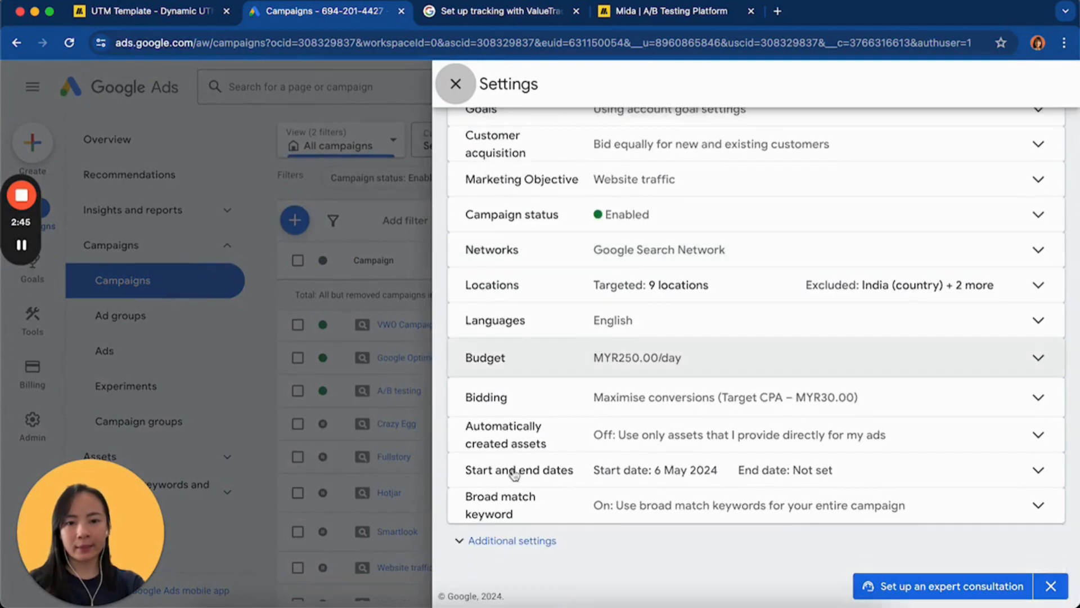
{"action": "left_click", "coordinate": [495, 541]}
{"action": "scroll", "coordinate": [537, 377], "scroll_direction": "down", "scroll_amount": 3}
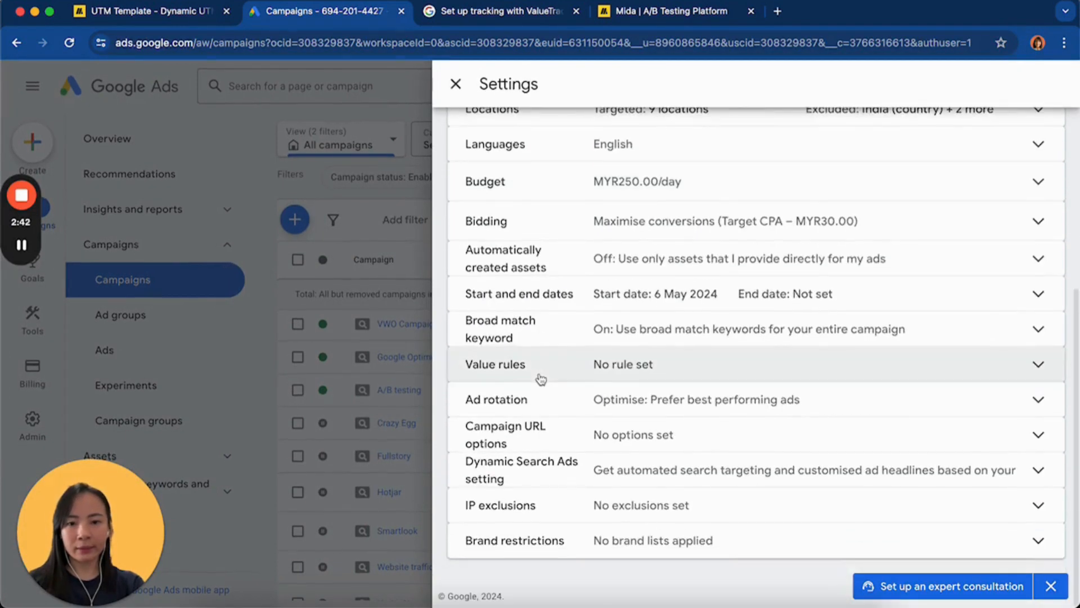
Paste the copied UTM template into the tracking template under the A/B testing campaign's URL options
{"action": "left_click", "coordinate": [501, 436]}
{"action": "scroll", "coordinate": [681, 448], "scroll_direction": "down", "scroll_amount": 4}
{"action": "left_click", "coordinate": [615, 243]}
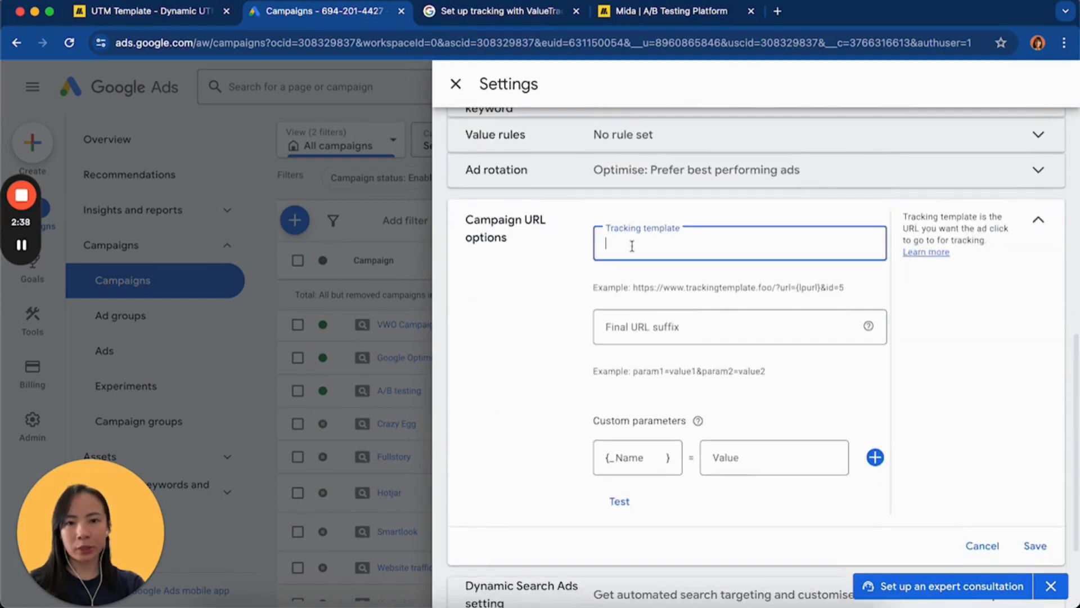
{"action": "key", "text": "ctrl+v"}
Review the UTM parameters in the A/B testing campaign's tracking template from {lpurl} through {creative}
{"action": "scroll", "coordinate": [657, 243], "scroll_direction": "left", "scroll_amount": 3}
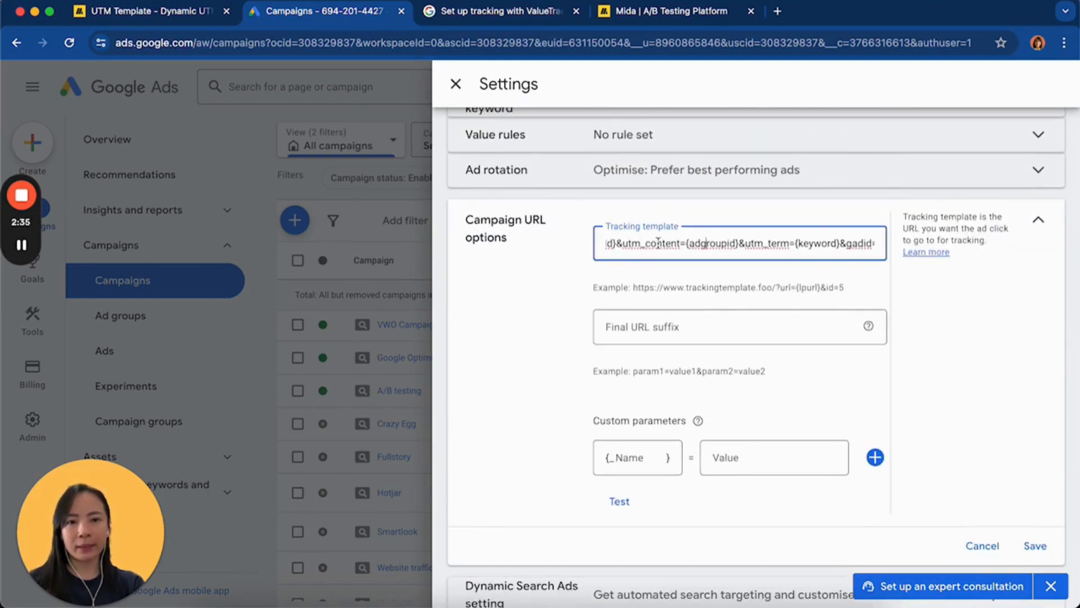
{"action": "scroll", "coordinate": [657, 243], "scroll_direction": "left", "scroll_amount": 5}
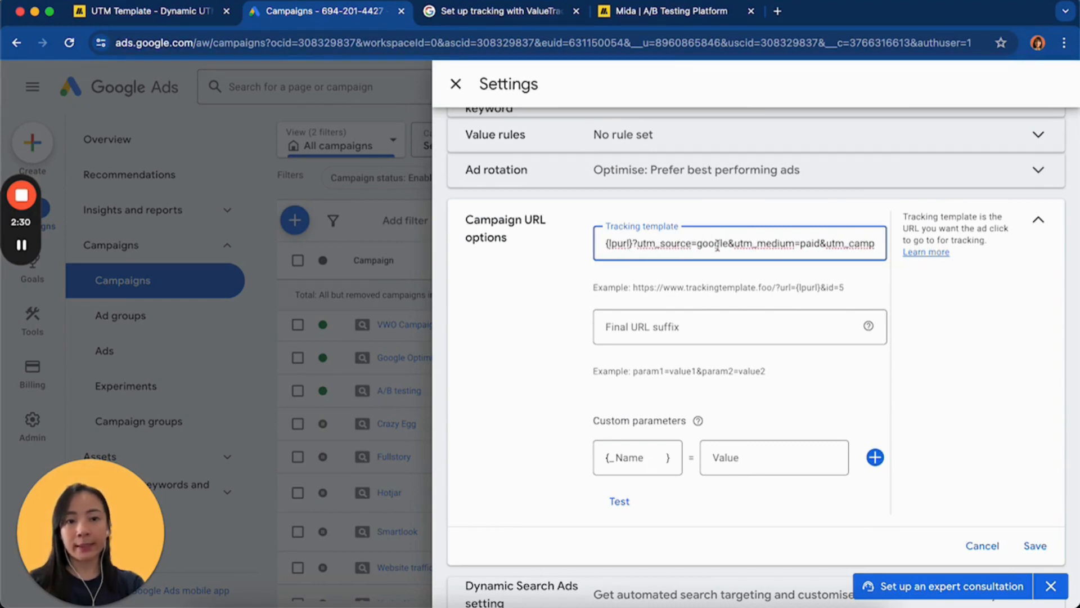
{"action": "scroll", "coordinate": [675, 245], "scroll_direction": "down", "scroll_amount": 1}
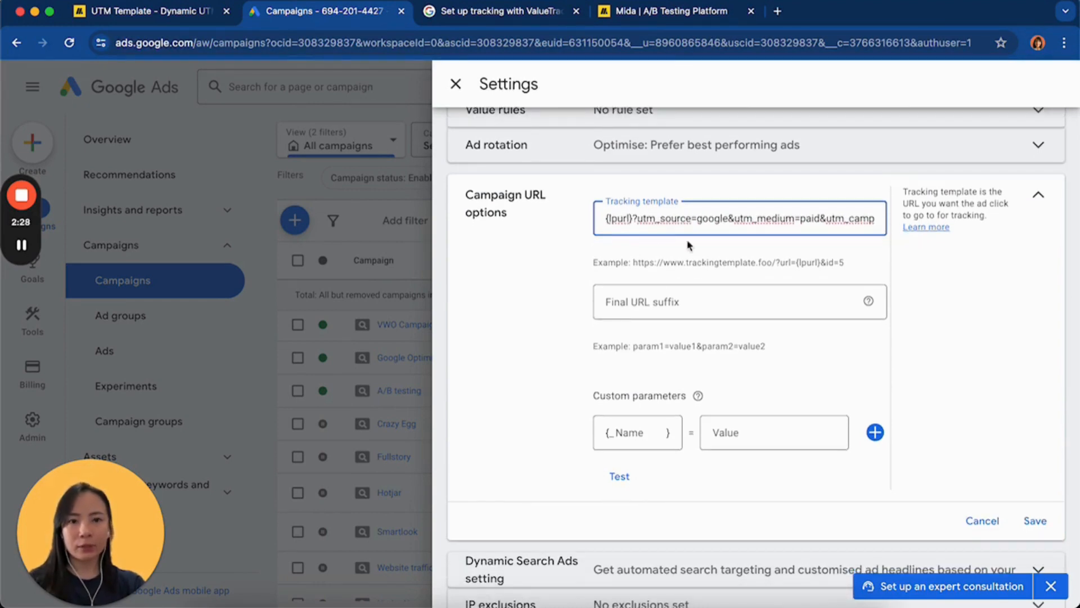
{"action": "scroll", "coordinate": [689, 223], "scroll_direction": "right", "scroll_amount": 2}
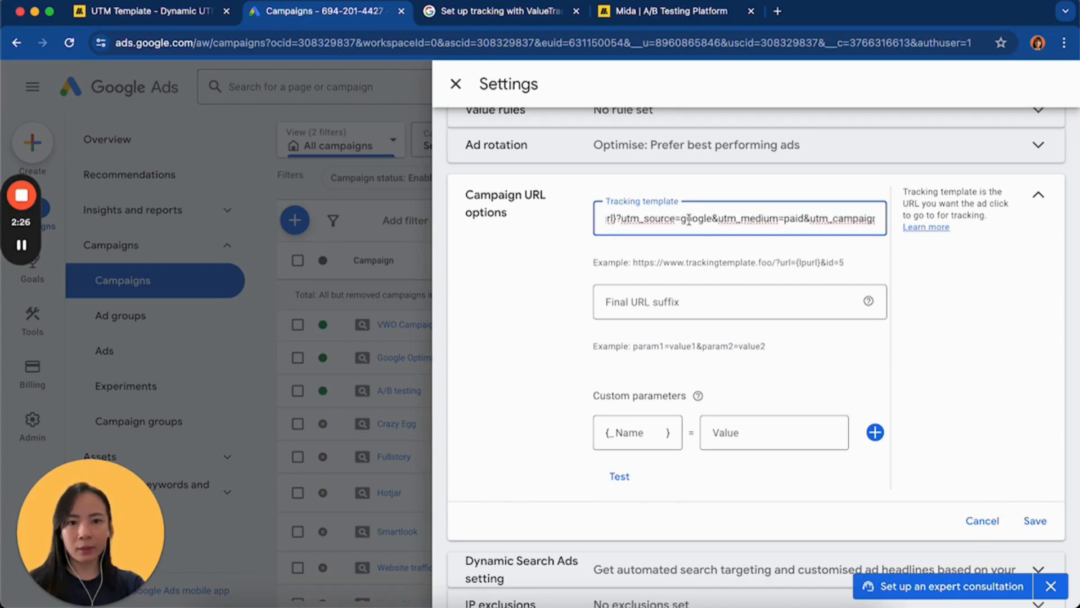
{"action": "scroll", "coordinate": [683, 221], "scroll_direction": "right", "scroll_amount": 2}
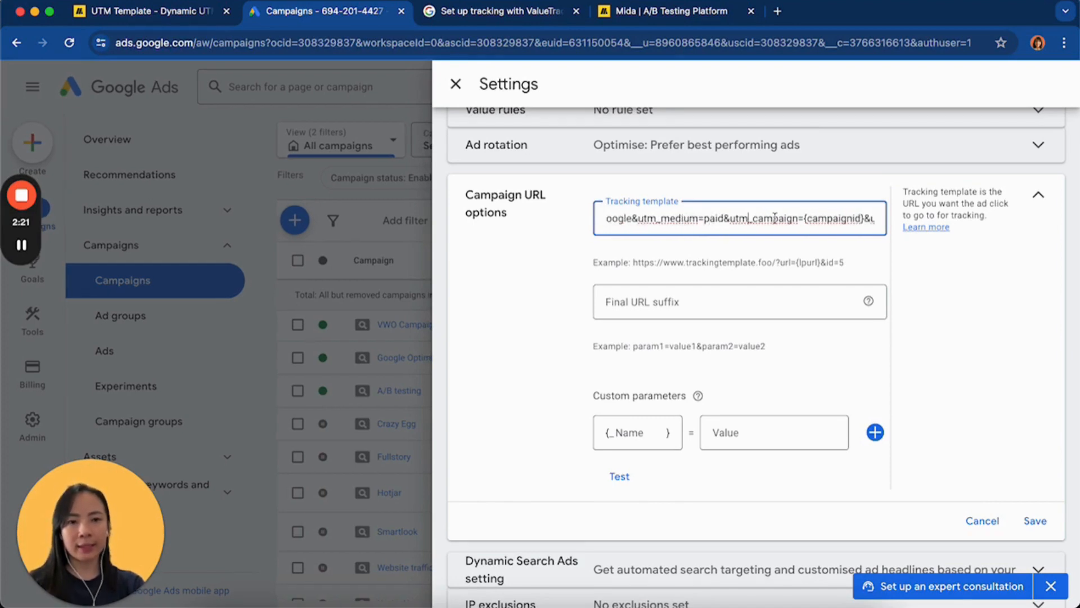
{"action": "scroll", "coordinate": [774, 218], "scroll_direction": "right", "scroll_amount": 3}
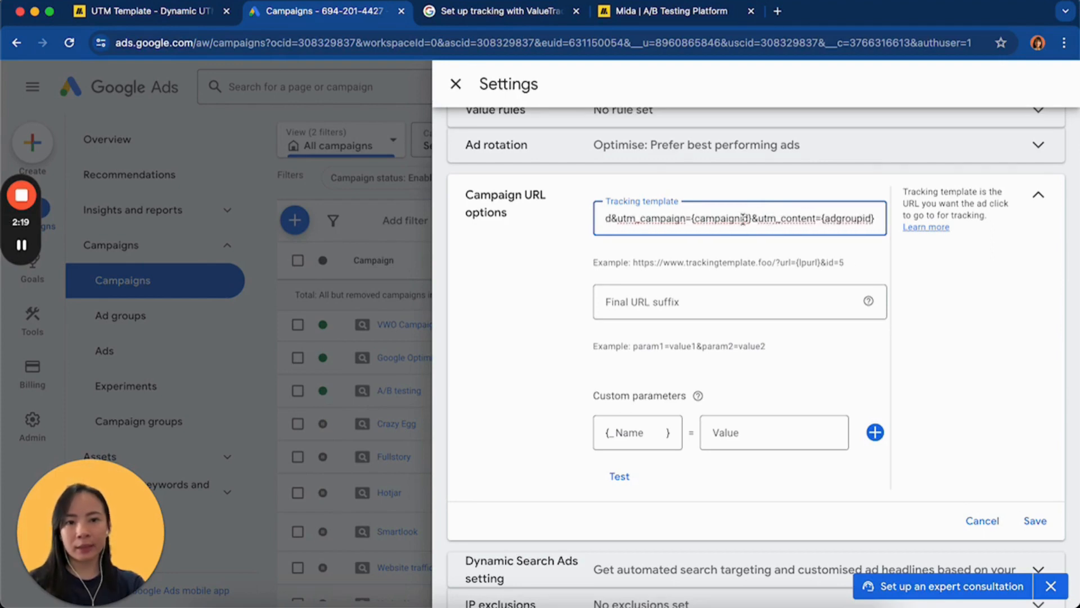
{"action": "scroll", "coordinate": [743, 219], "scroll_direction": "right", "scroll_amount": 2}
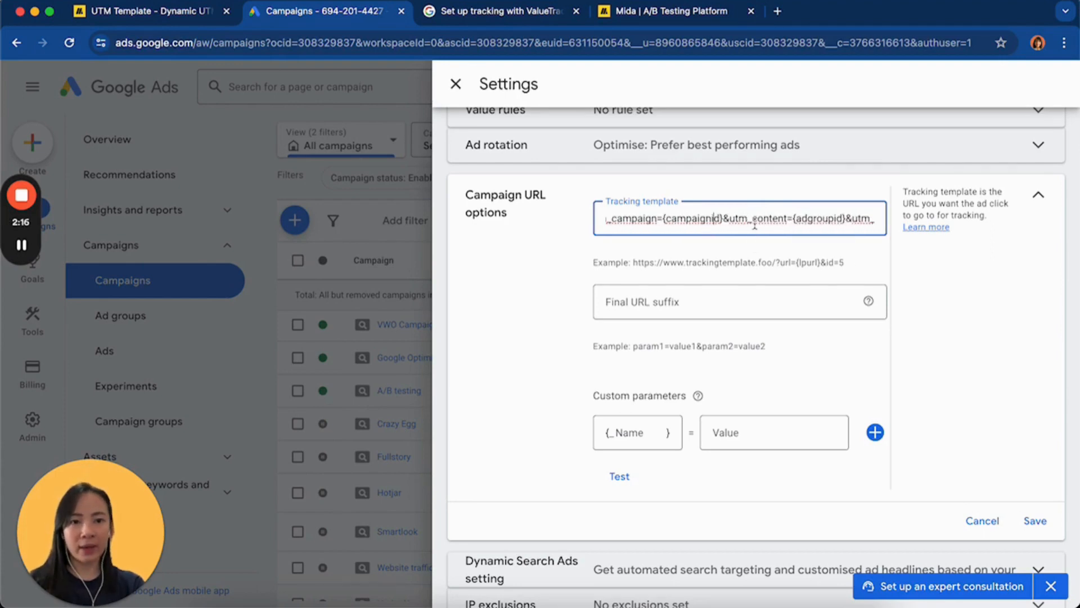
{"action": "scroll", "coordinate": [771, 218], "scroll_direction": "right", "scroll_amount": 2}
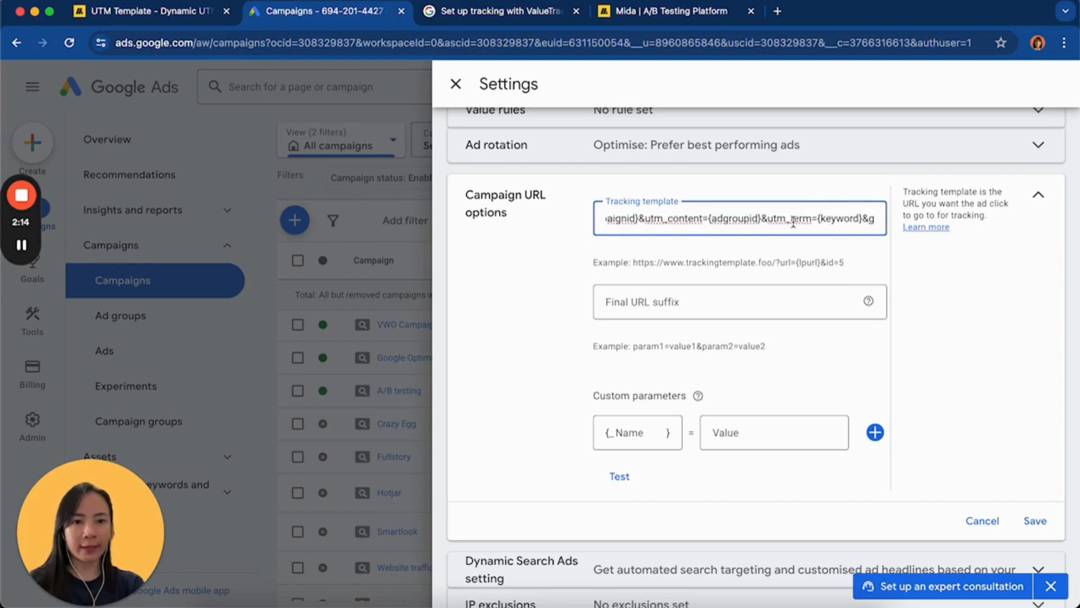
{"action": "scroll", "coordinate": [799, 225], "scroll_direction": "right", "scroll_amount": 2}
{"action": "scroll", "coordinate": [831, 222], "scroll_direction": "right", "scroll_amount": 4}
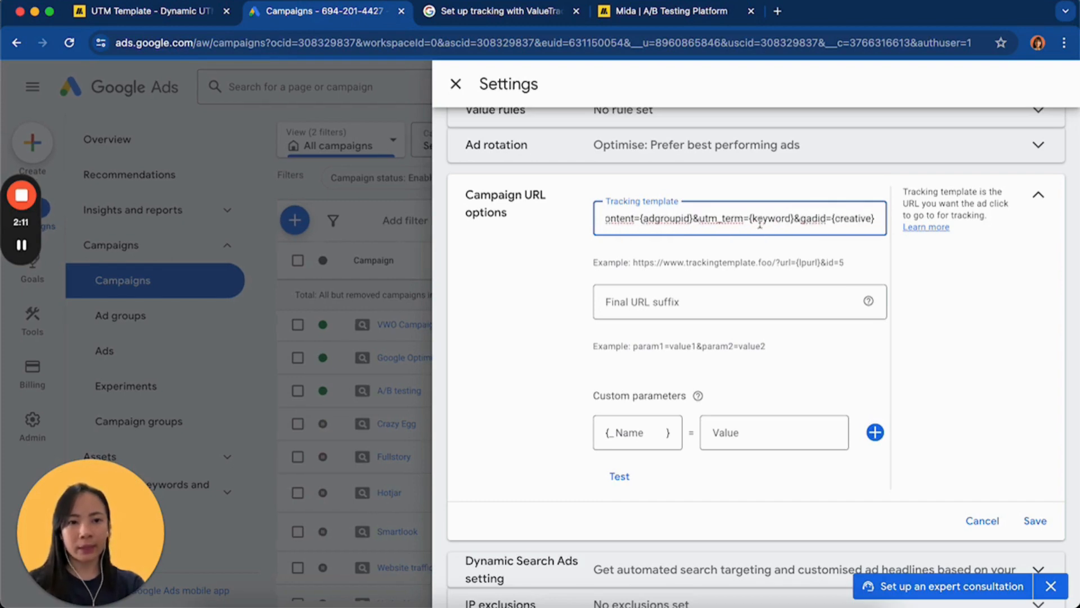
{"action": "scroll", "coordinate": [666, 223], "scroll_direction": "left", "scroll_amount": 1}
{"action": "scroll", "coordinate": [666, 224], "scroll_direction": "left", "scroll_amount": 1}
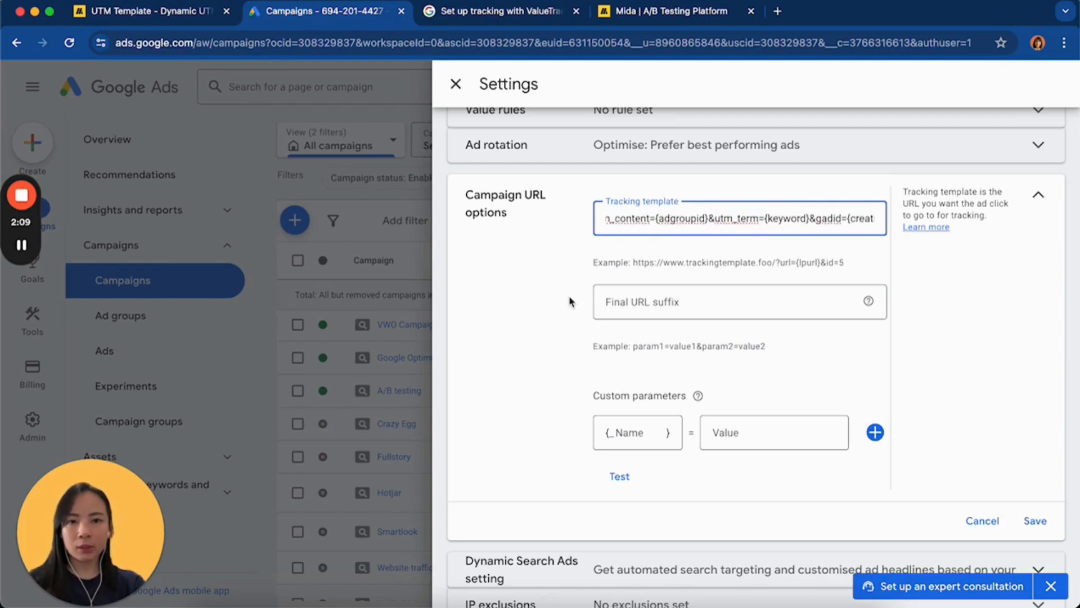
{"action": "scroll", "coordinate": [569, 301], "scroll_direction": "down", "scroll_amount": 1}
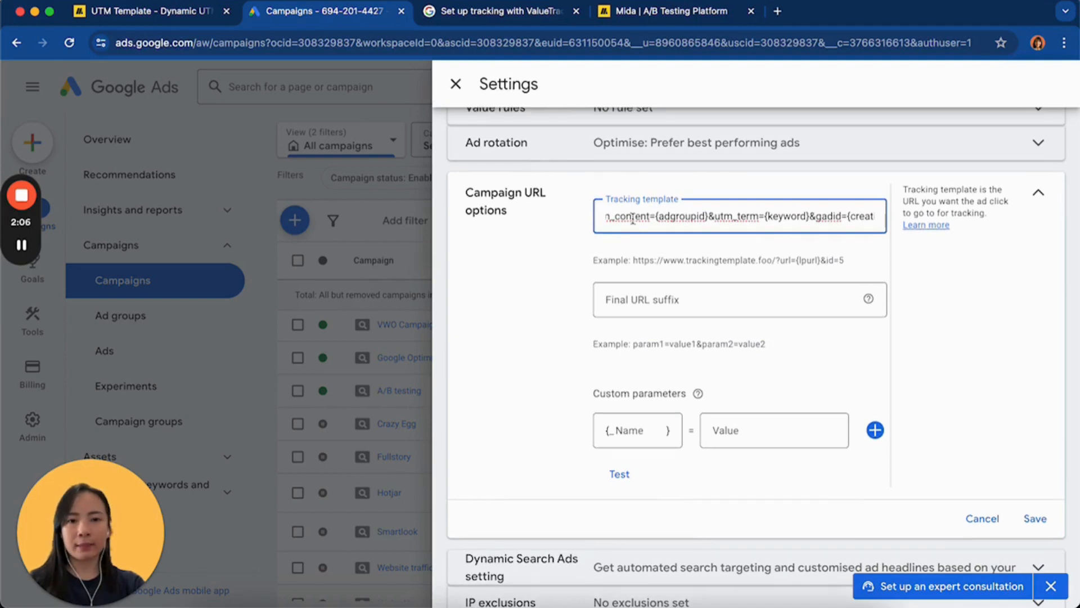
{"action": "left_click", "coordinate": [518, 358]}
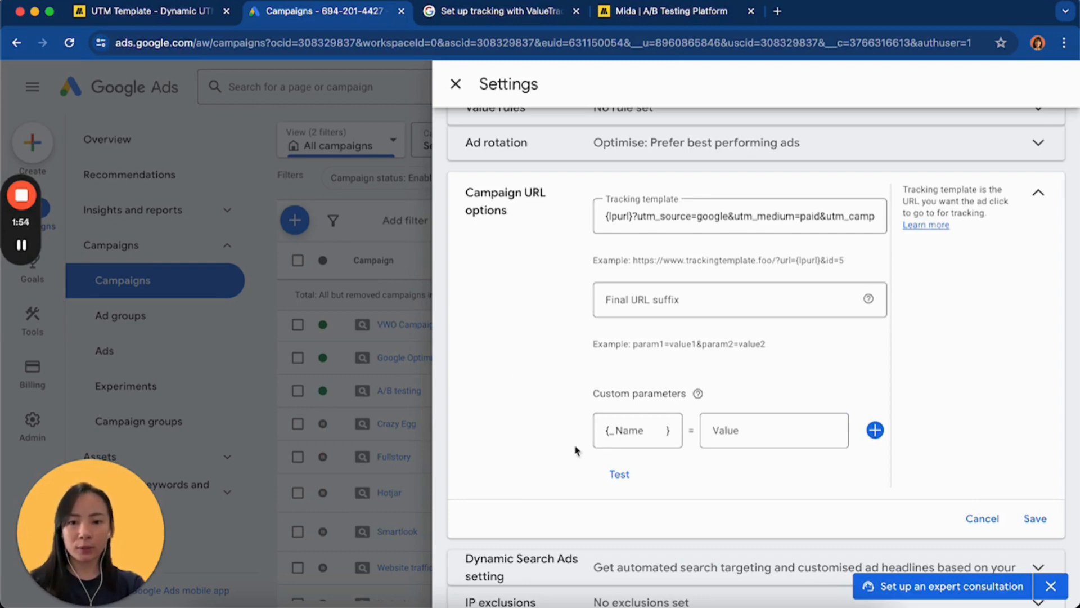
Test the campaign's tracking template, inspect the landing page URL's template, final URL and utm_campaign value, and close the test results
{"action": "left_click", "coordinate": [619, 473]}
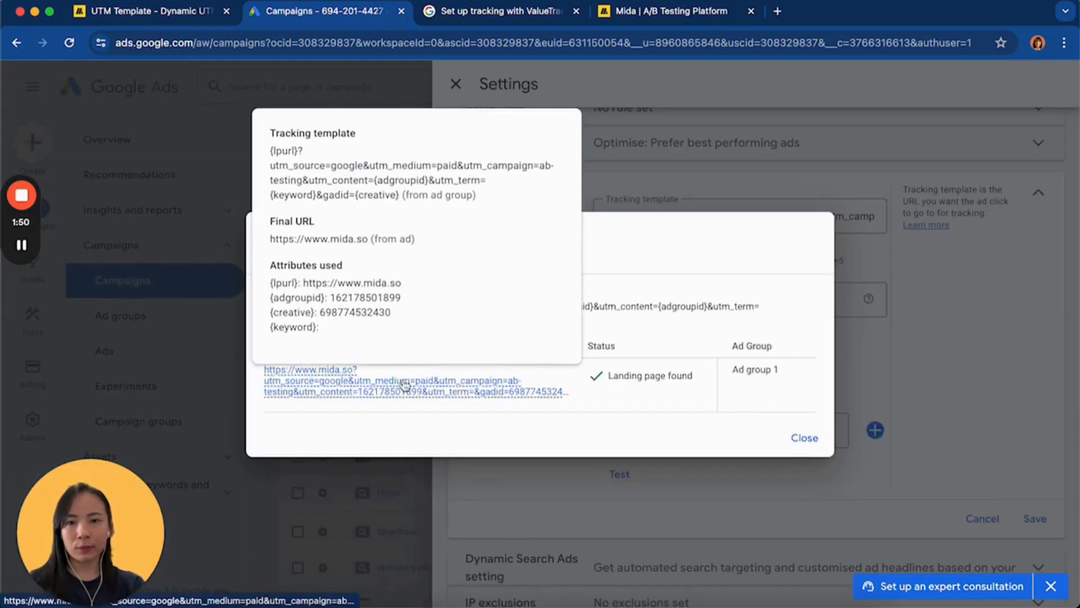
{"action": "mouse_move", "coordinate": [411, 383]}
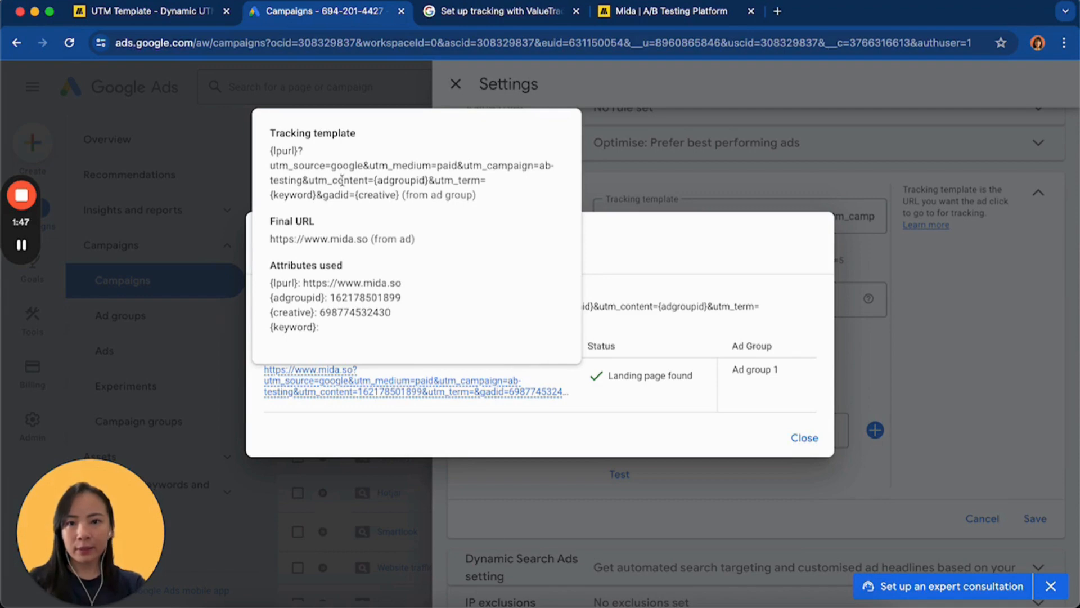
{"action": "left_click_drag", "start_coordinate": [294, 151], "coordinate": [273, 150]}
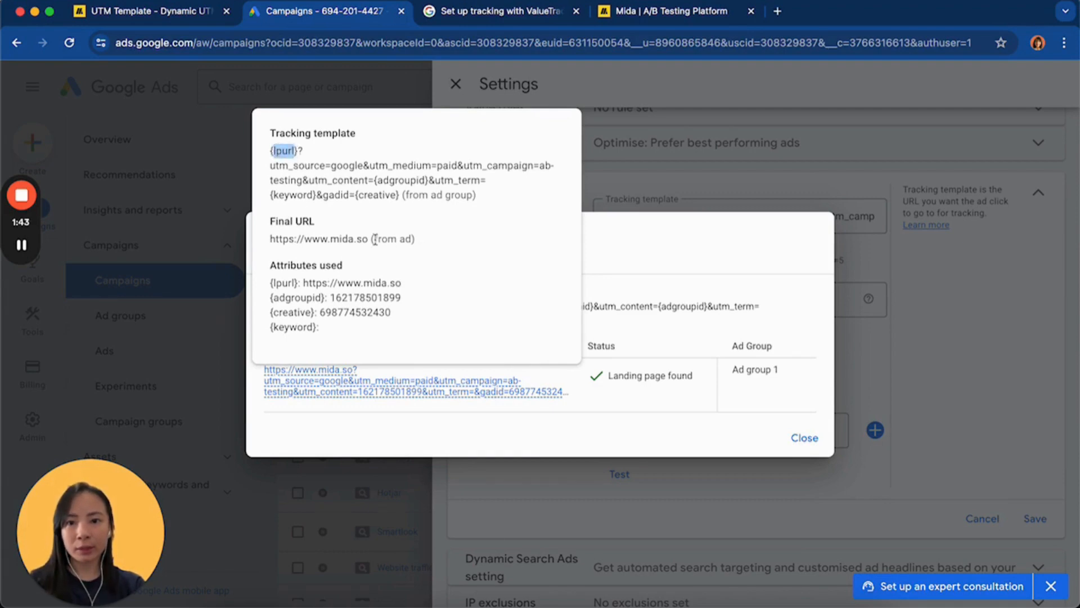
{"action": "left_click_drag", "start_coordinate": [374, 239], "coordinate": [270, 239]}
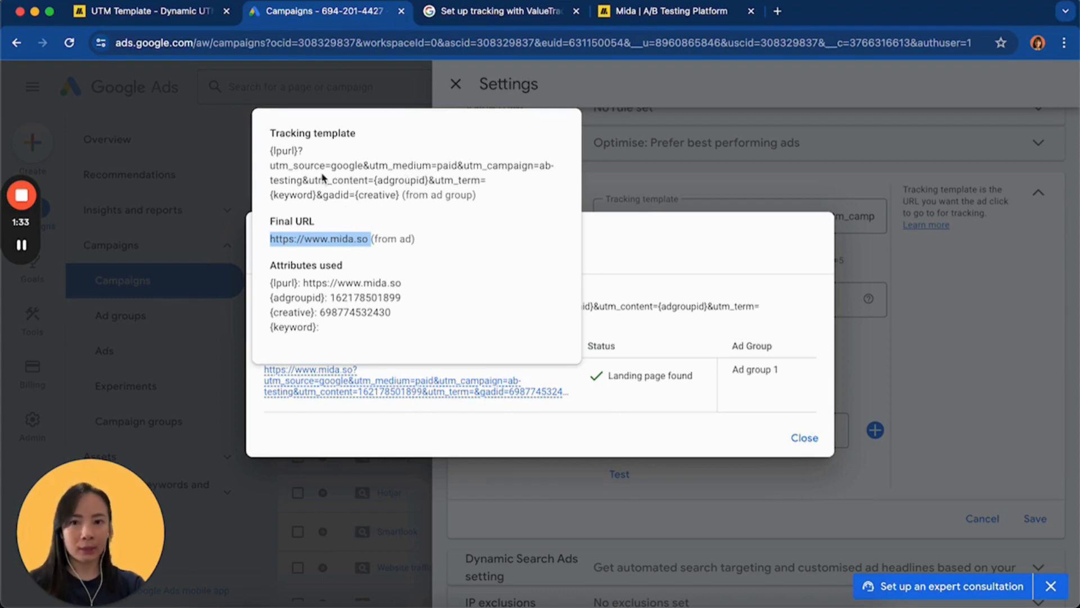
{"action": "left_click", "coordinate": [344, 176]}
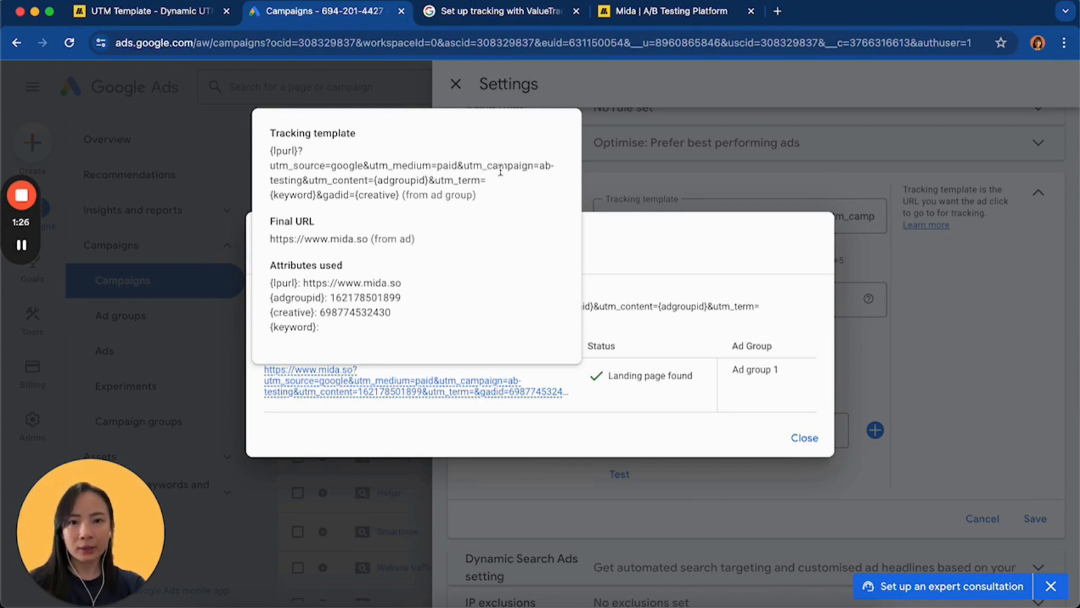
{"action": "left_click_drag", "start_coordinate": [474, 167], "coordinate": [303, 181]}
{"action": "left_click", "coordinate": [538, 168]}
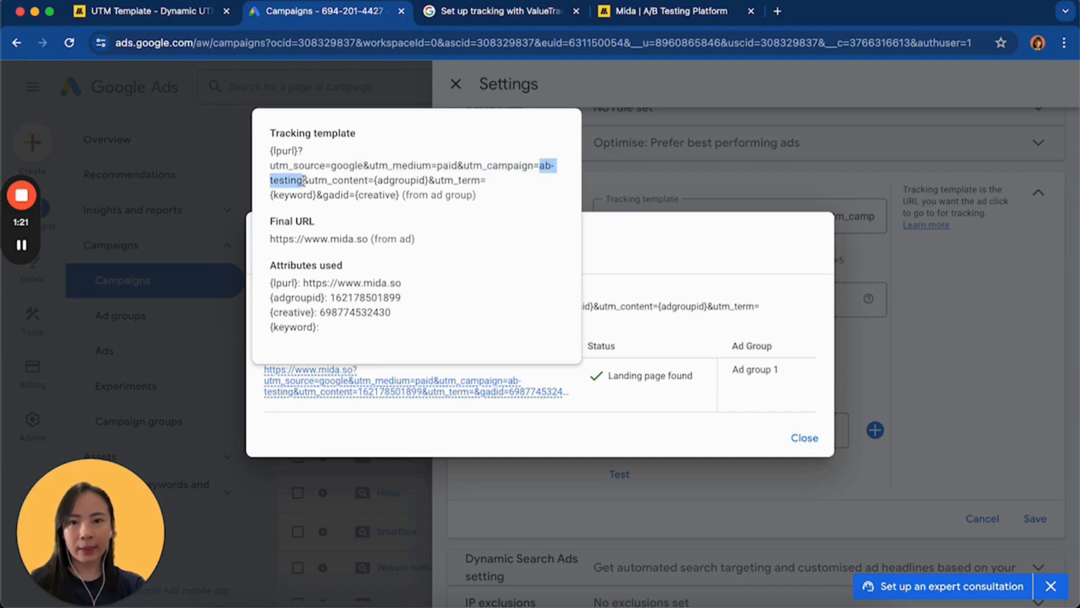
{"action": "left_click", "coordinate": [784, 437]}
Check the {campaignid} parameter in the template, cancel the unsaved URL options and close the A/B testing campaign's settings
{"action": "left_click", "coordinate": [770, 214]}
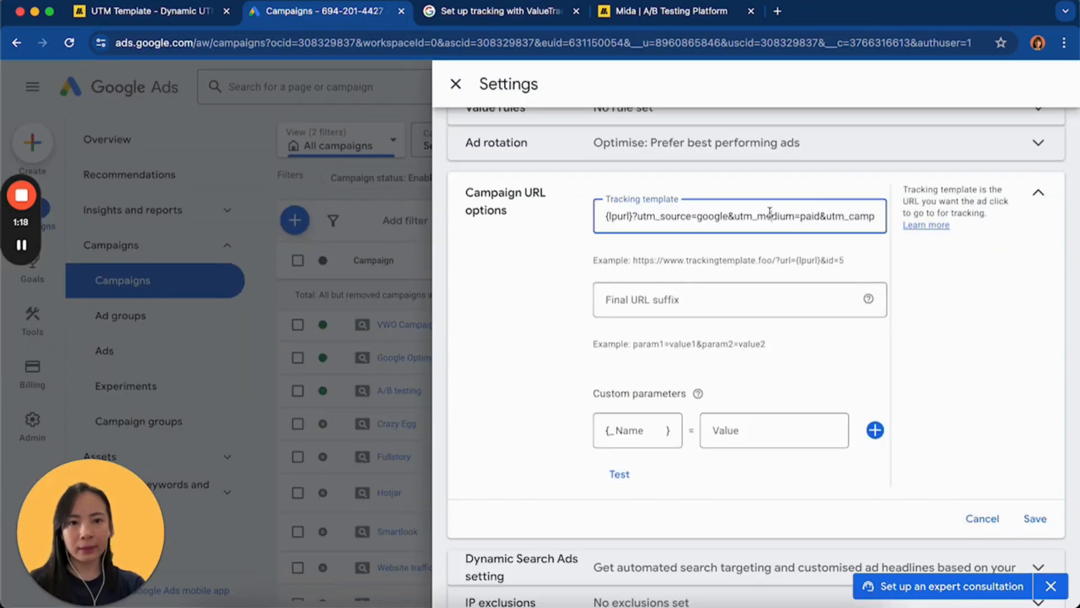
{"action": "scroll", "coordinate": [770, 214], "scroll_direction": "right", "scroll_amount": 2}
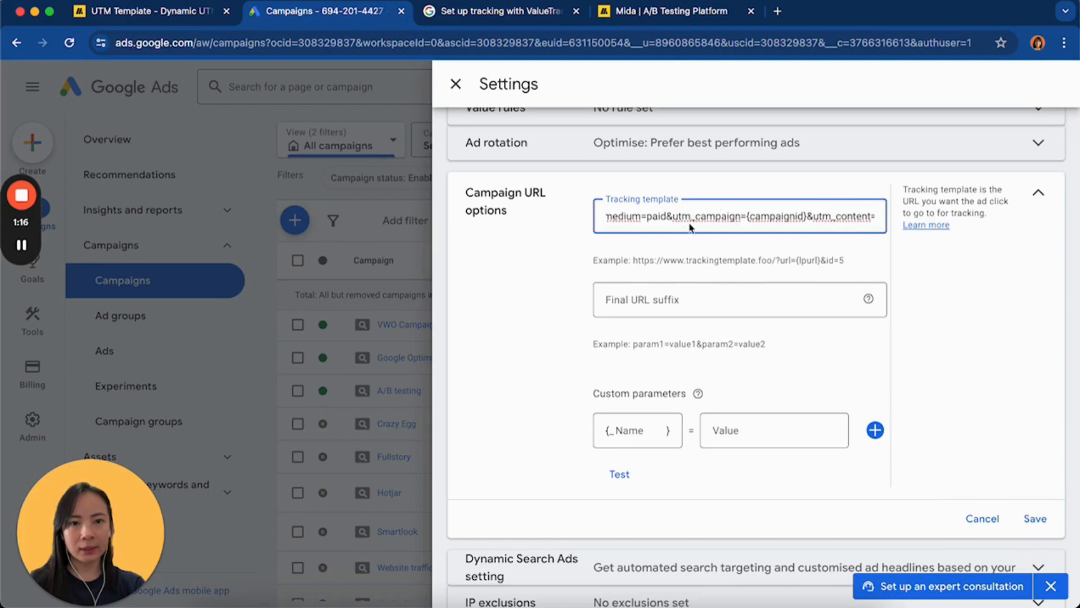
{"action": "left_click_drag", "start_coordinate": [804, 219], "coordinate": [753, 219]}
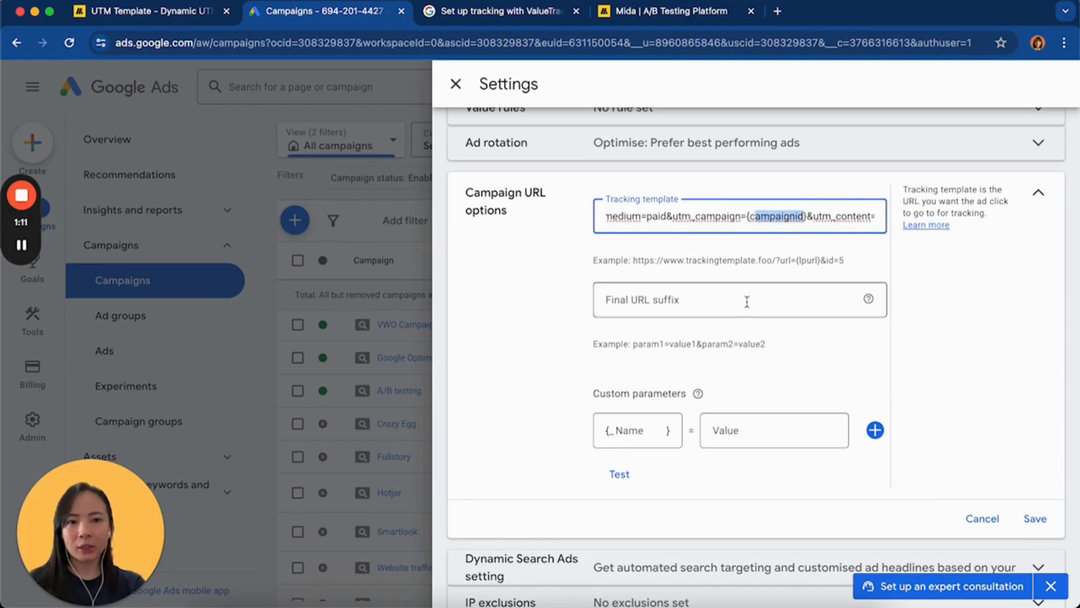
{"action": "left_click", "coordinate": [983, 520]}
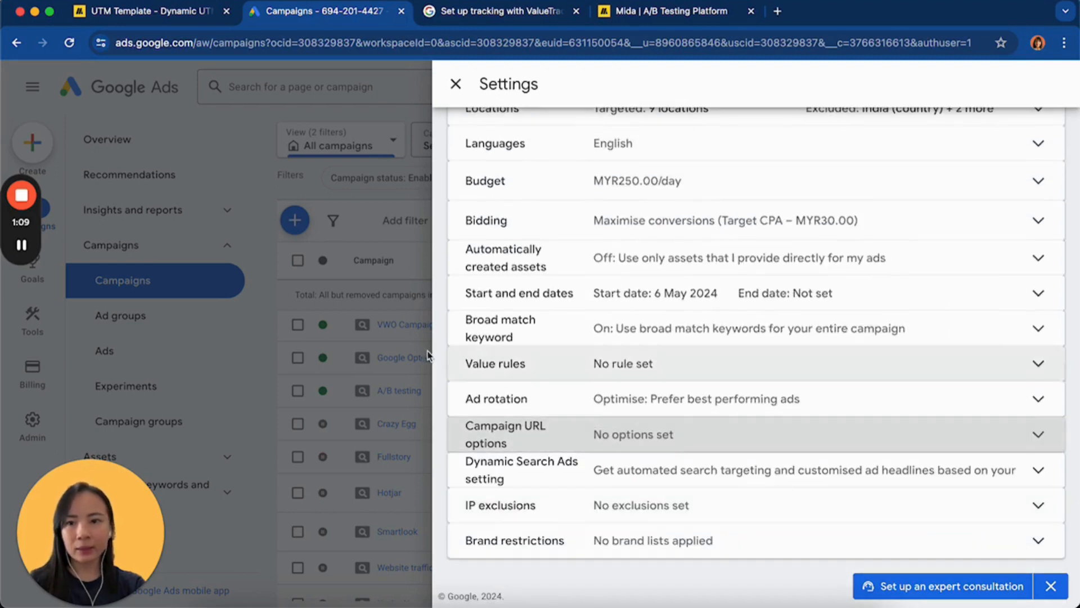
{"action": "left_click", "coordinate": [455, 84]}
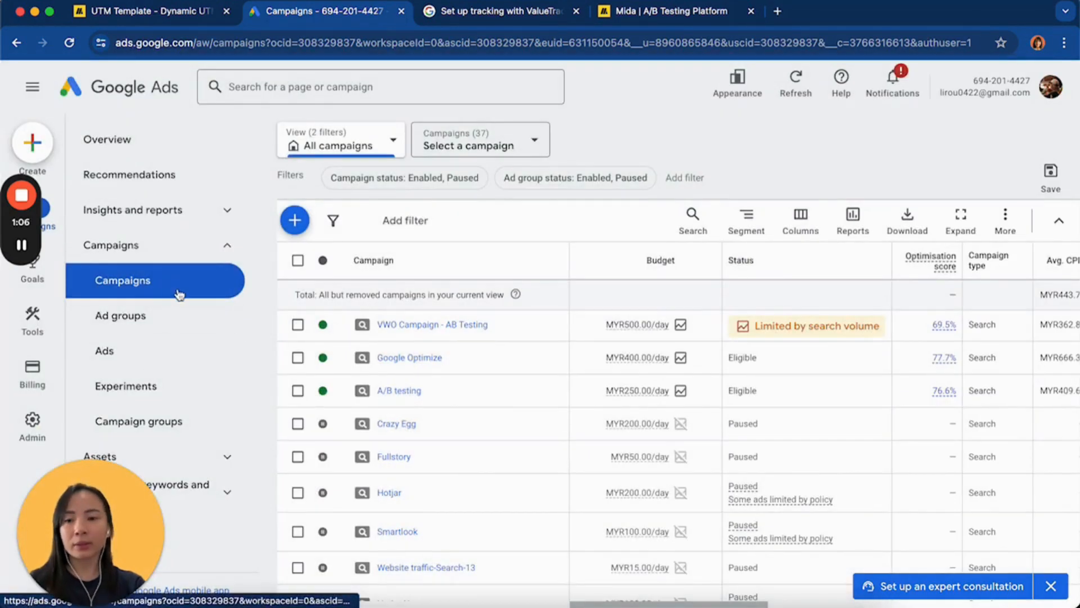
Open the ad groups list, open the settings of the A/B testing campaign's Ad group 1, and expand its additional settings
{"action": "left_click", "coordinate": [151, 354]}
{"action": "scroll", "coordinate": [408, 456], "scroll_direction": "down", "scroll_amount": 2}
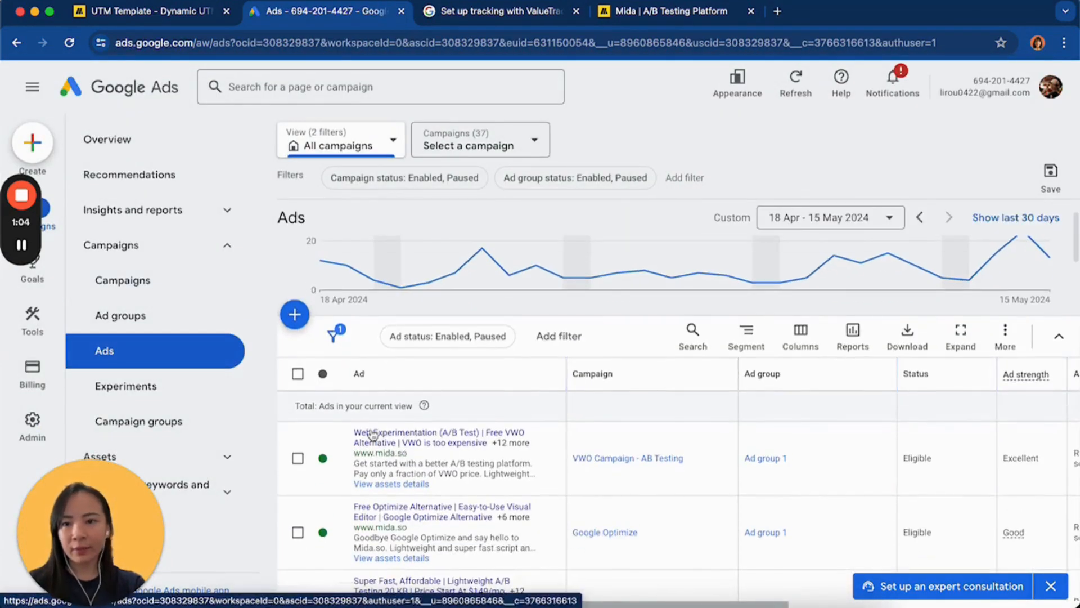
{"action": "left_click", "coordinate": [138, 313]}
{"action": "scroll", "coordinate": [522, 365], "scroll_direction": "down", "scroll_amount": 2}
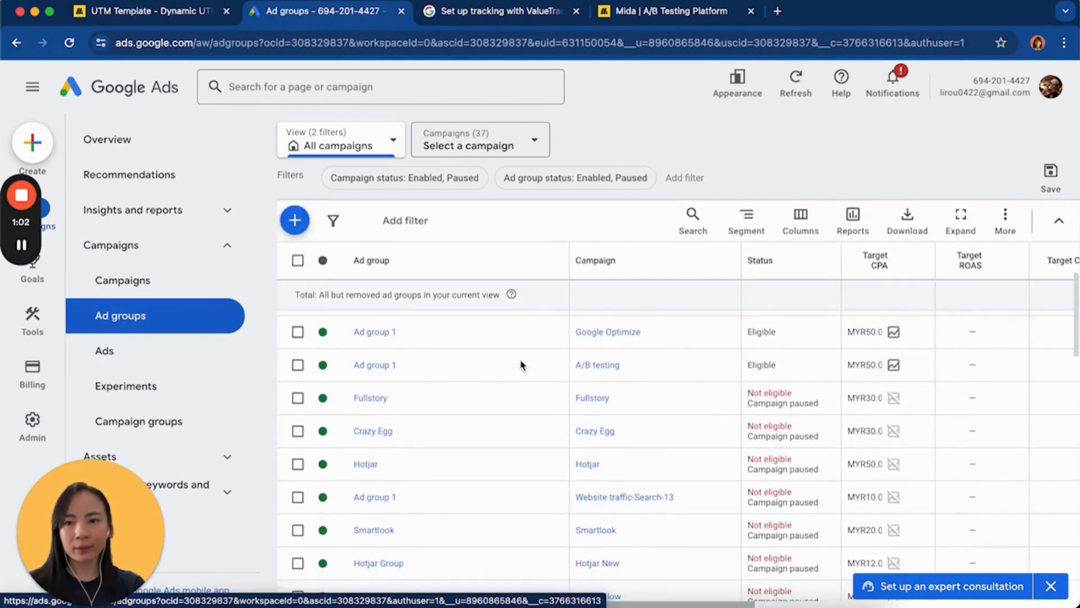
{"action": "scroll", "coordinate": [548, 321], "scroll_direction": "down", "scroll_amount": 1}
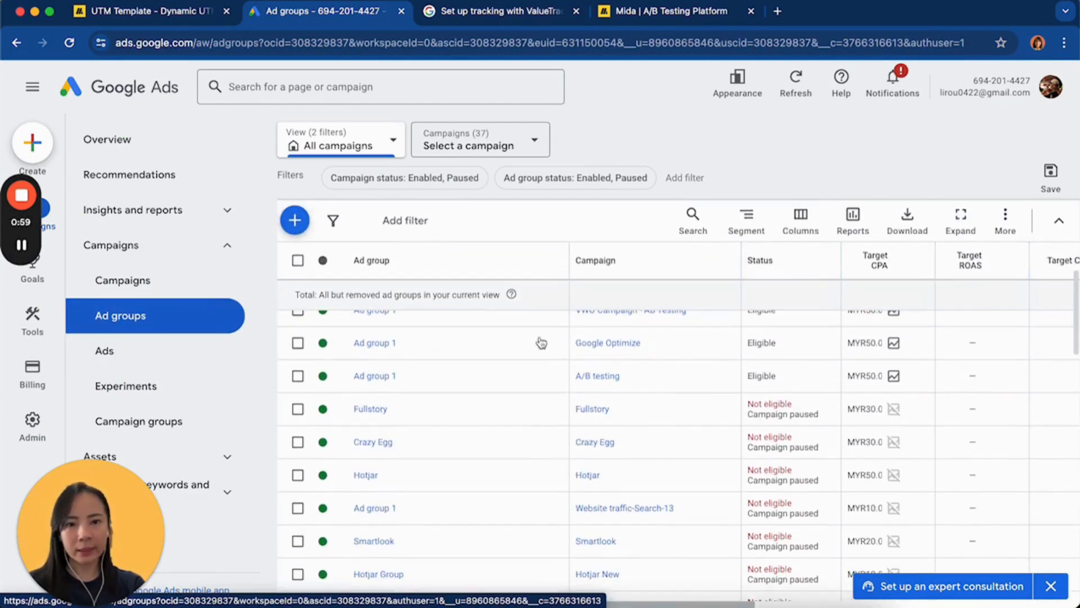
{"action": "left_click", "coordinate": [545, 374]}
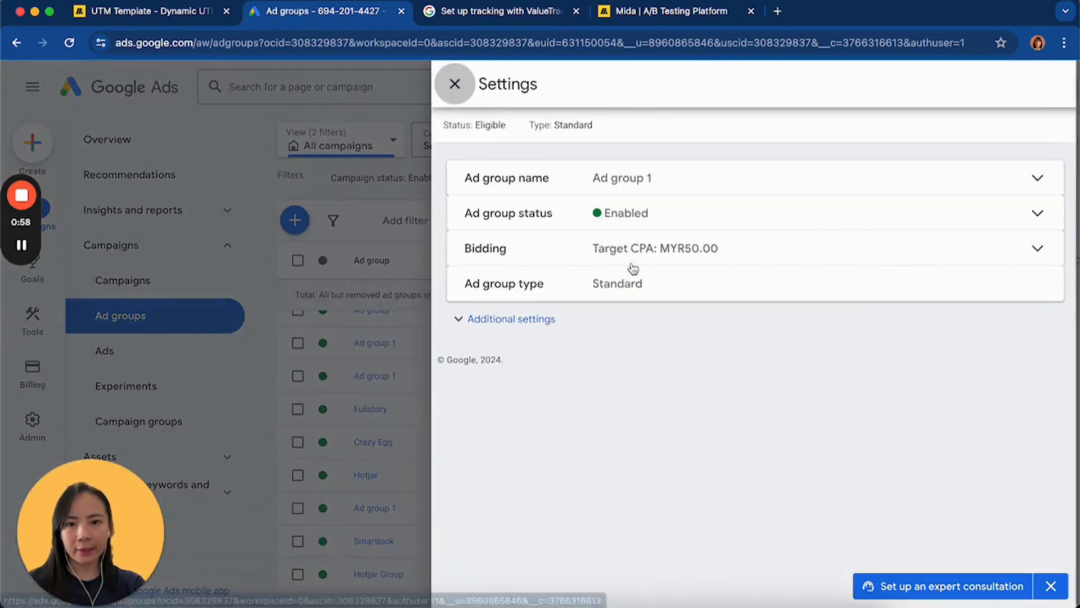
{"action": "left_click", "coordinate": [495, 319]}
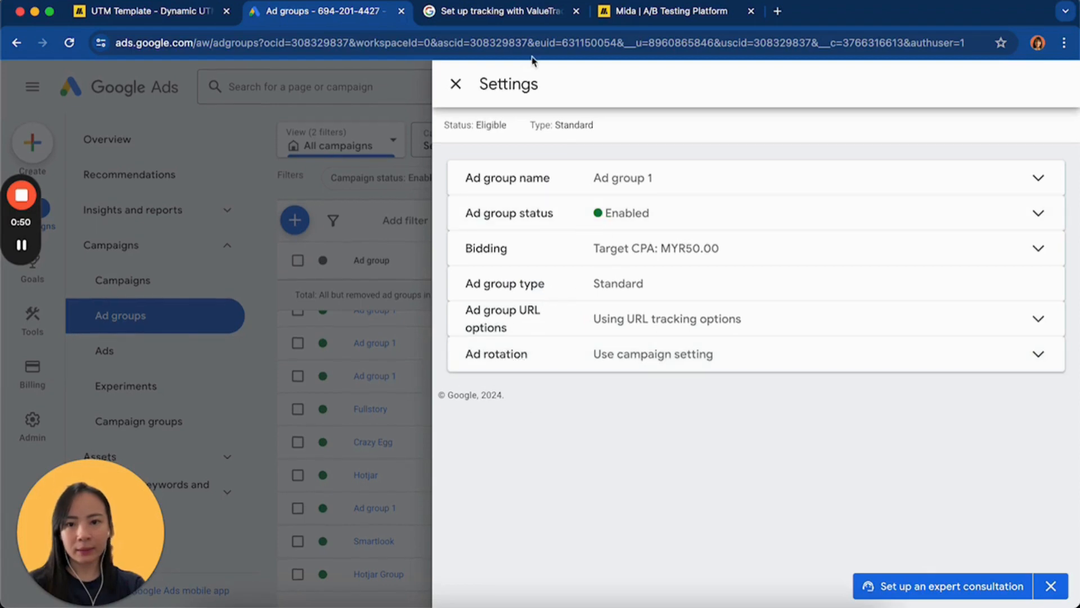
Close and reopen the settings of the A/B testing campaign's Ad group 1, and expand the ad group URL options
{"action": "left_click", "coordinate": [456, 84]}
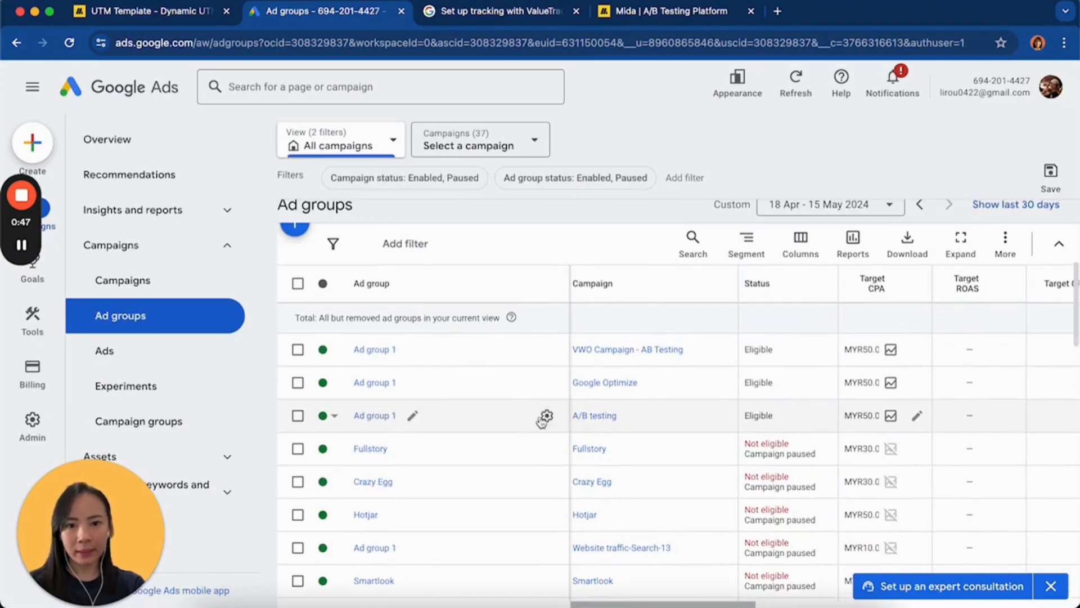
{"action": "left_click", "coordinate": [545, 417]}
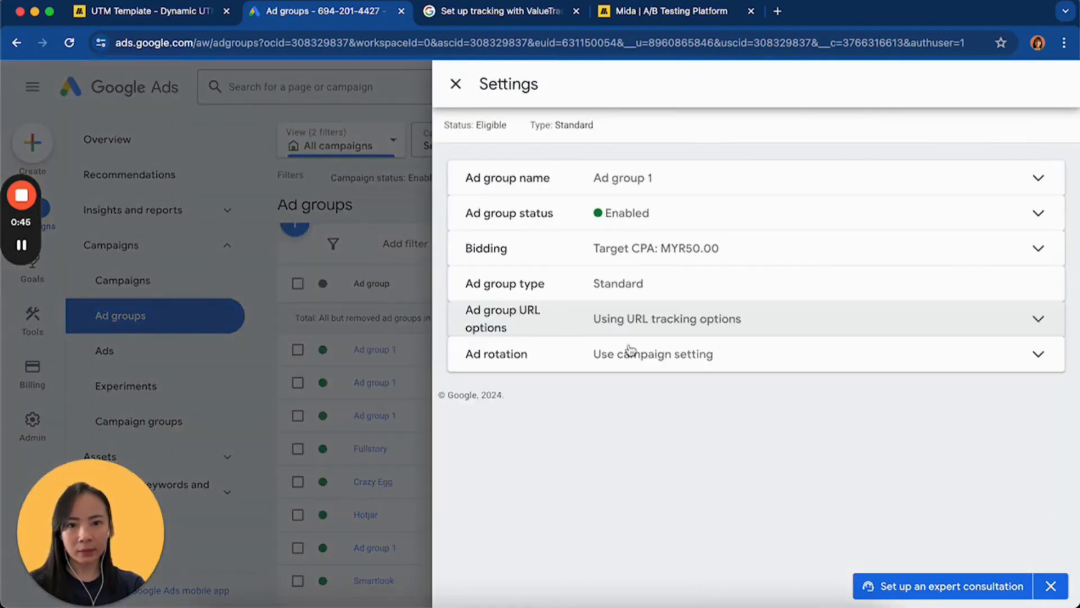
{"action": "left_click", "coordinate": [613, 320]}
Examine the ad group's tracking template, checking the utm_campaign, utm_content, utm_term and gadid parameters
{"action": "left_click", "coordinate": [691, 327]}
{"action": "scroll", "coordinate": [735, 332], "scroll_direction": "right", "scroll_amount": 3}
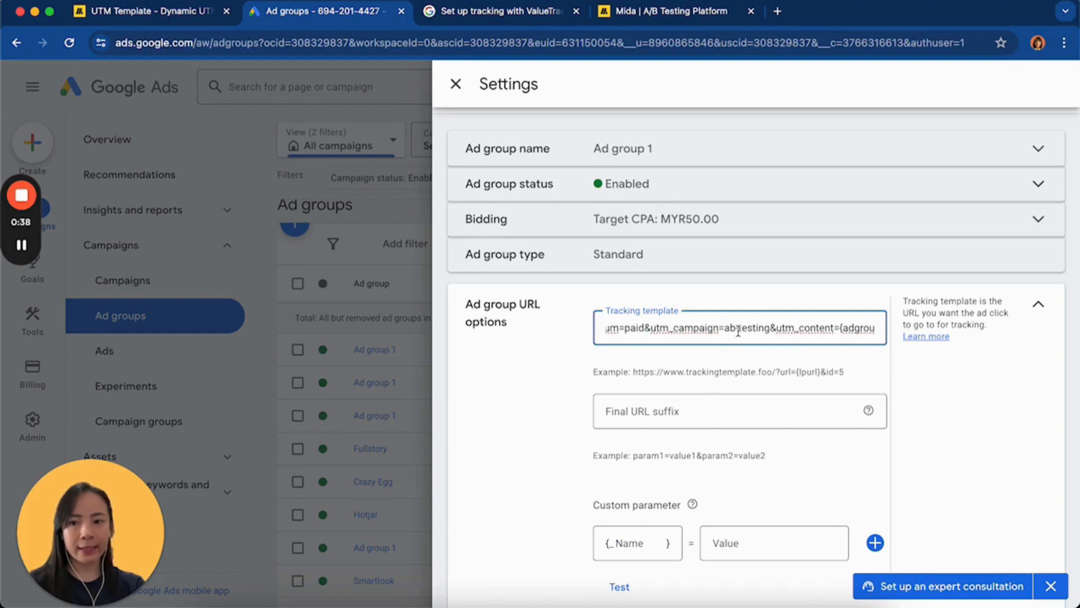
{"action": "left_click", "coordinate": [680, 329]}
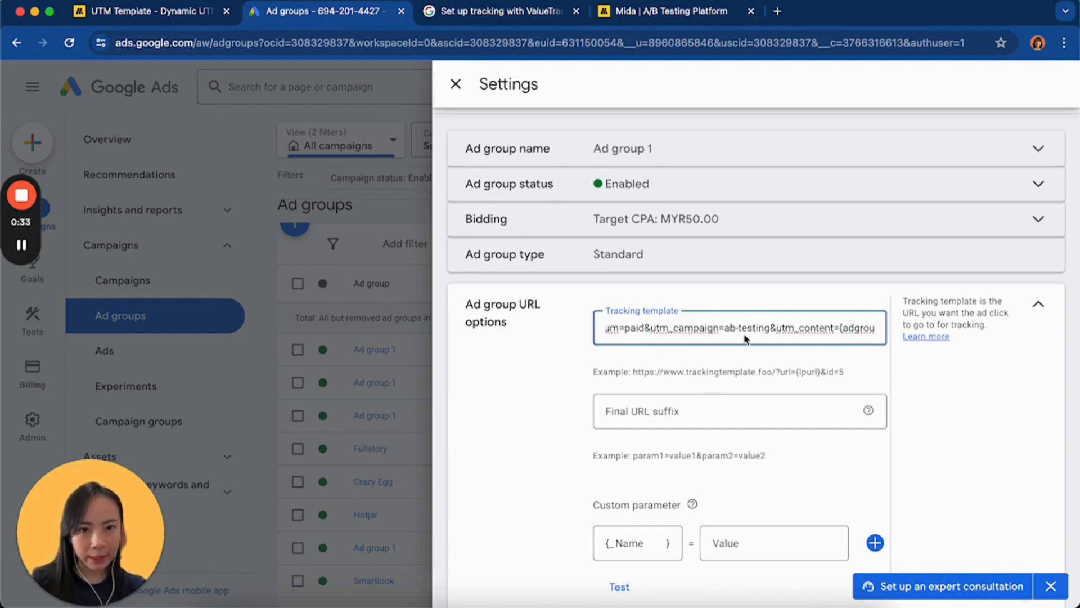
{"action": "scroll", "coordinate": [746, 338], "scroll_direction": "down", "scroll_amount": 1}
{"action": "left_click_drag", "start_coordinate": [767, 308], "coordinate": [655, 306]}
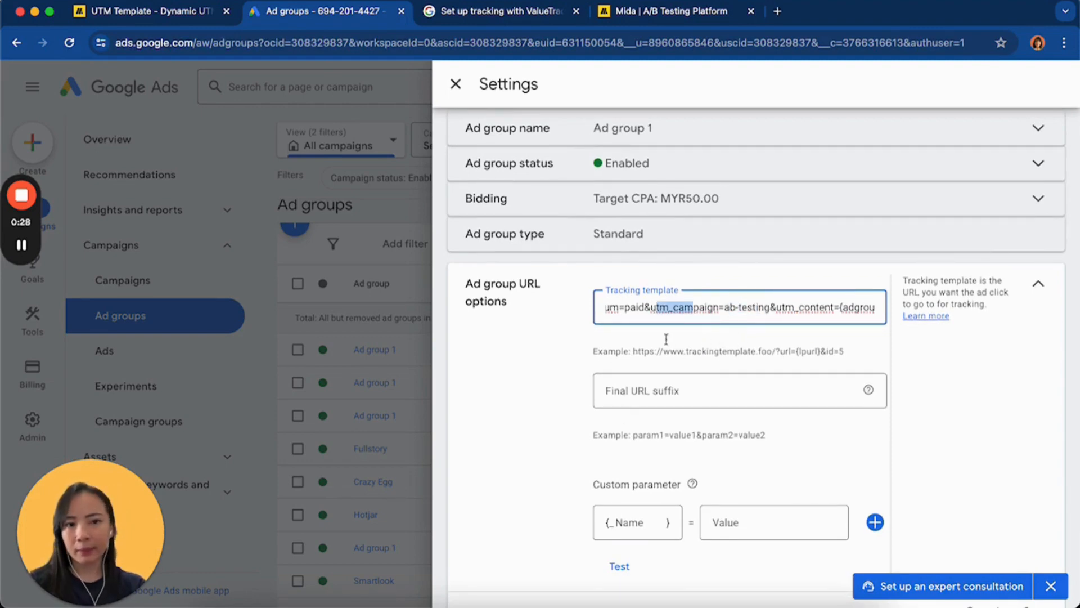
{"action": "left_click", "coordinate": [716, 307]}
{"action": "scroll", "coordinate": [776, 292], "scroll_direction": "down", "scroll_amount": 2}
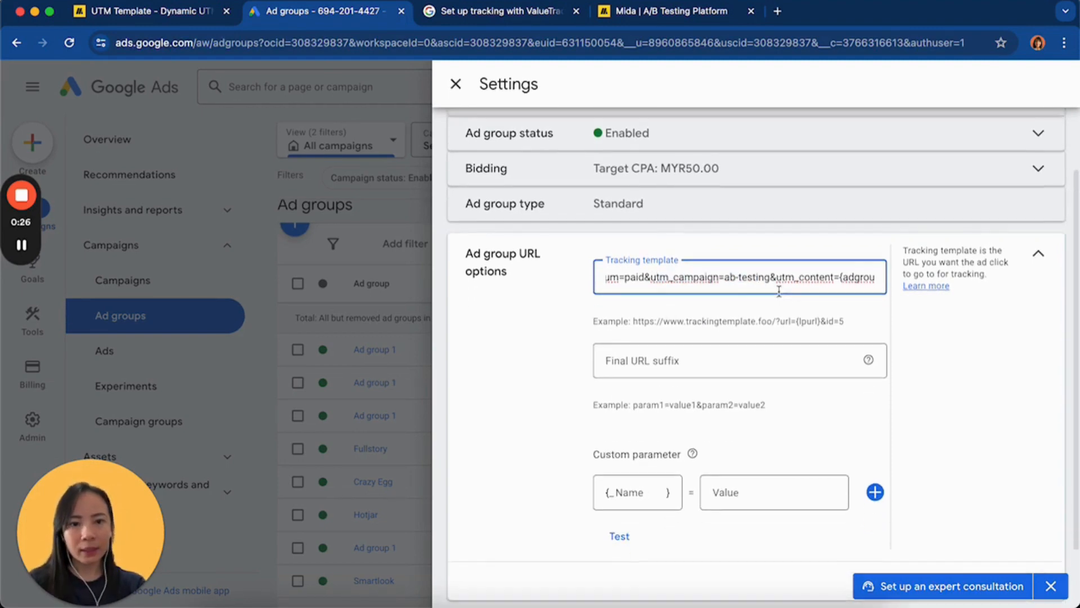
{"action": "scroll", "coordinate": [798, 272], "scroll_direction": "right", "scroll_amount": 3}
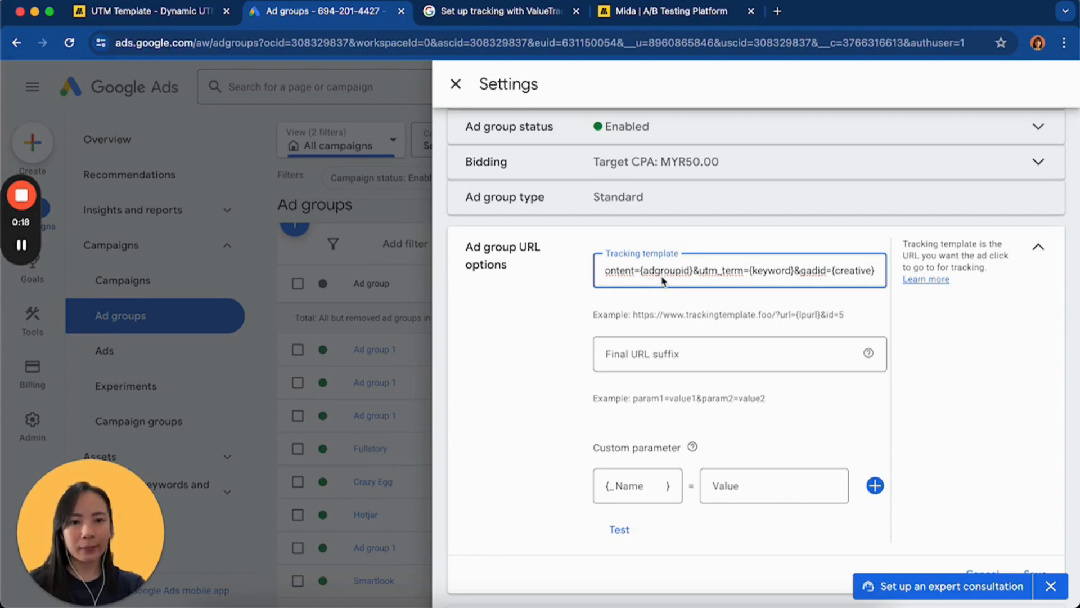
Review the start of the ad group's tracking template and the custom parameter fields in the ad group URL options
{"action": "scroll", "coordinate": [690, 276], "scroll_direction": "left", "scroll_amount": 6}
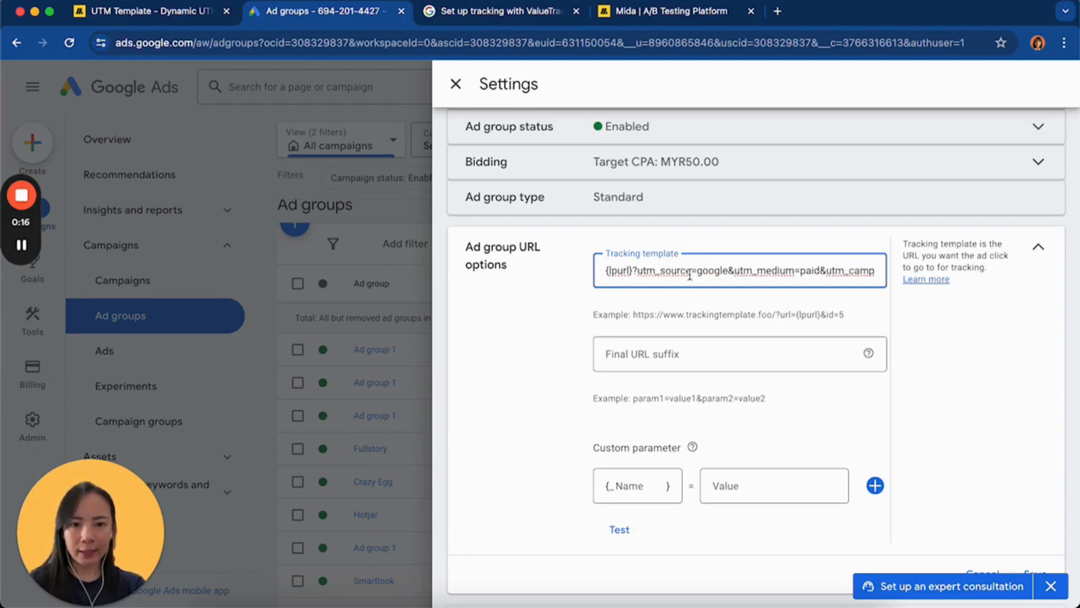
{"action": "scroll", "coordinate": [523, 338], "scroll_direction": "down", "scroll_amount": 2}
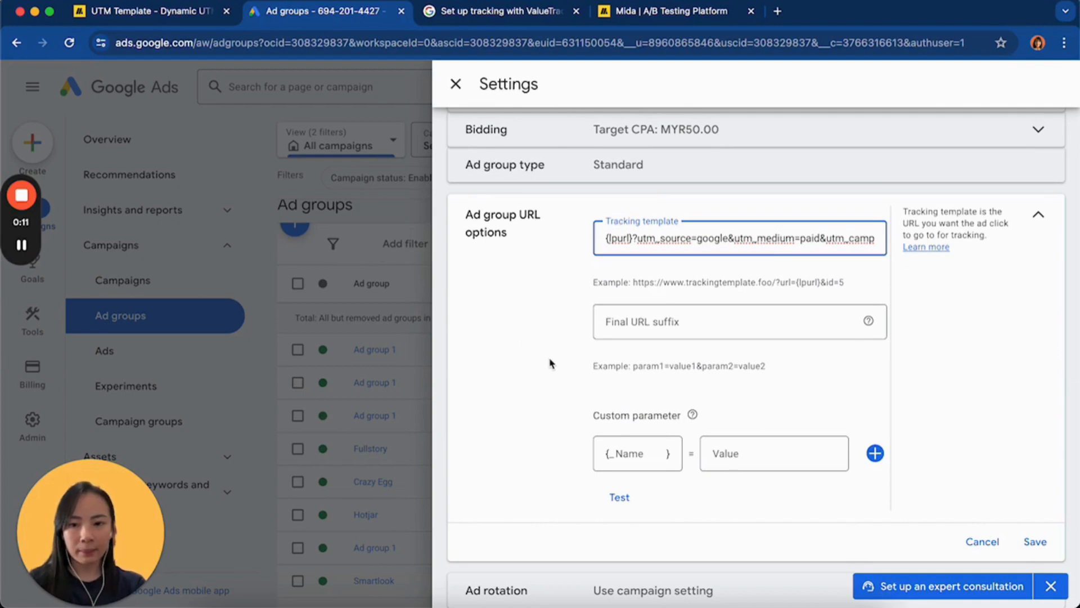
{"action": "scroll", "coordinate": [546, 354], "scroll_direction": "down", "scroll_amount": 1}
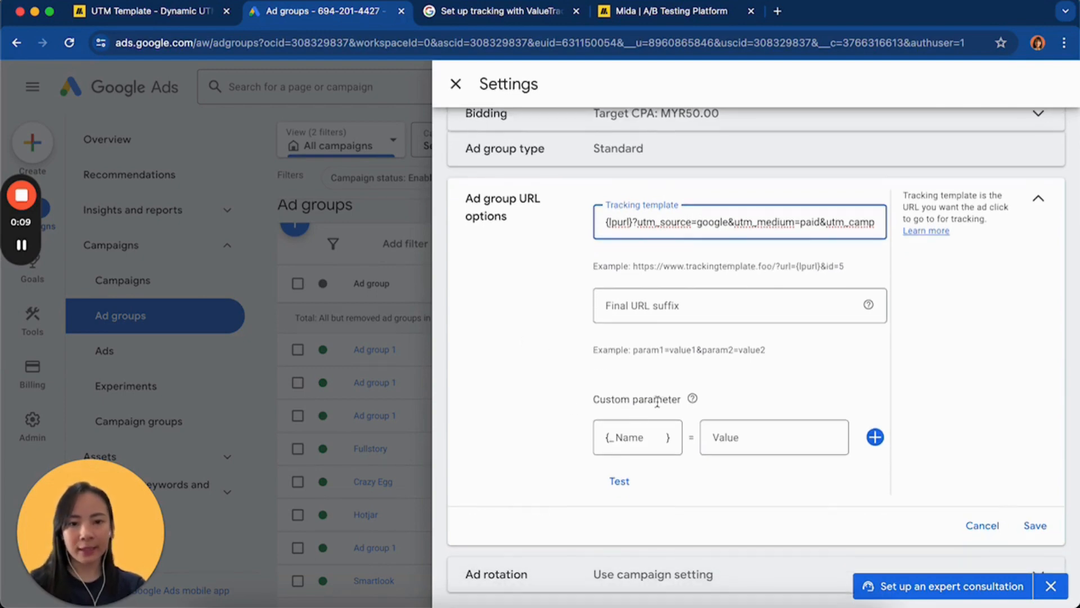
{"action": "left_click", "coordinate": [743, 397]}
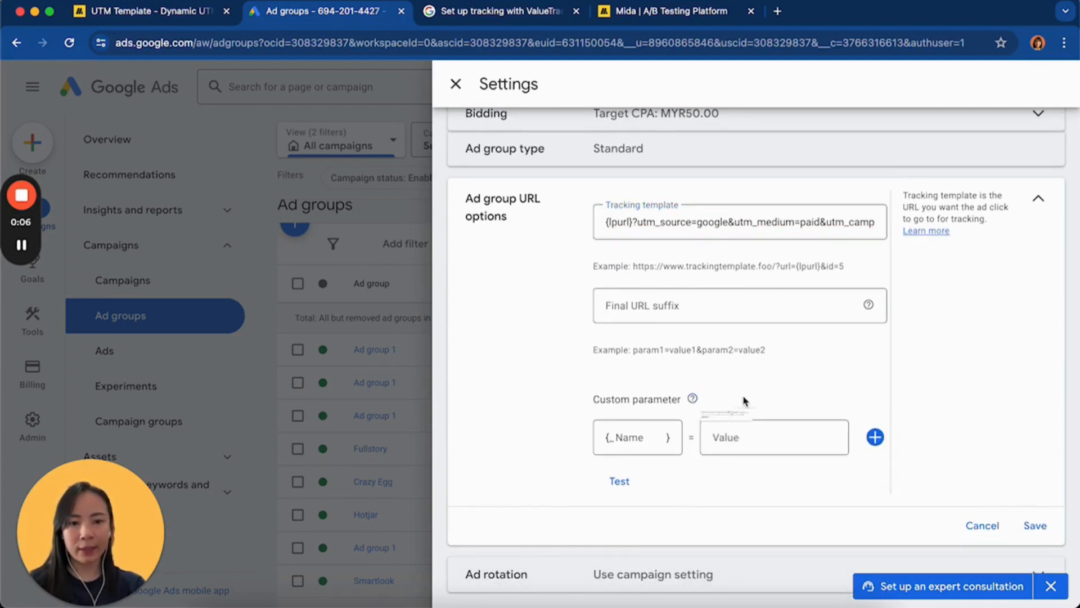
{"action": "scroll", "coordinate": [767, 421], "scroll_direction": "up", "scroll_amount": 1}
{"action": "scroll", "coordinate": [552, 406], "scroll_direction": "down", "scroll_amount": 1}
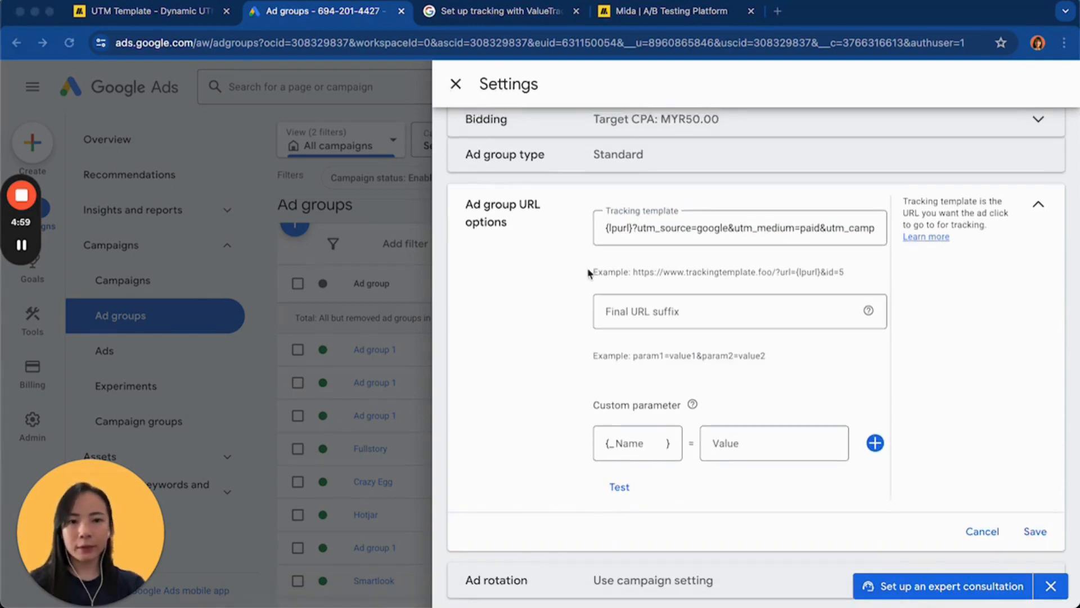
Examine the ad group's tracking template and locate the {adgroupid} placeholder assigned to utm_content
{"action": "left_click", "coordinate": [695, 229]}
{"action": "left_click", "coordinate": [743, 227]}
{"action": "scroll", "coordinate": [744, 228], "scroll_direction": "right", "scroll_amount": 2}
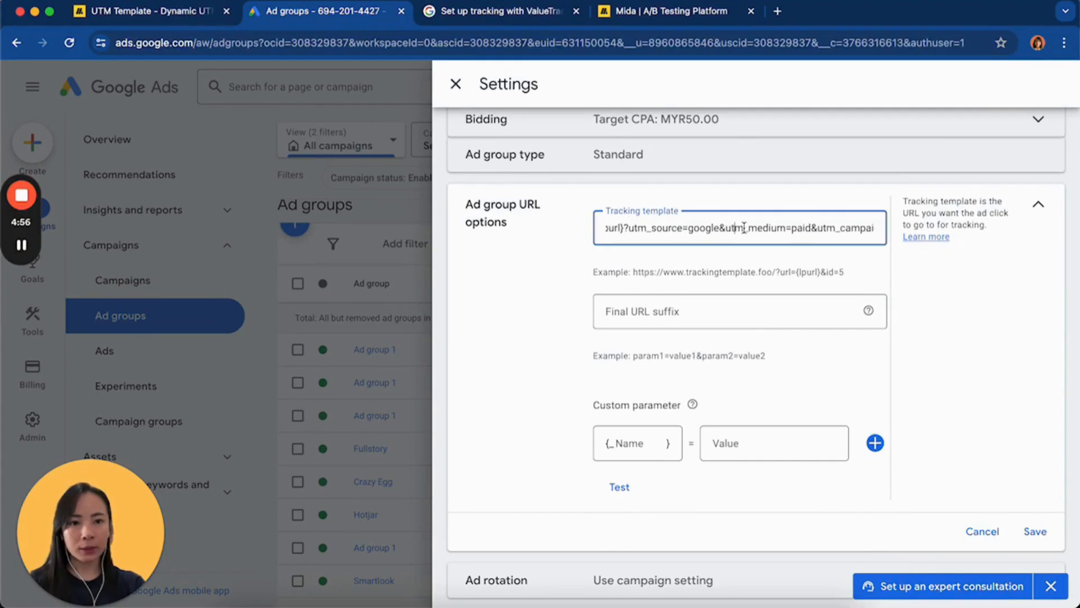
{"action": "scroll", "coordinate": [744, 227], "scroll_direction": "right", "scroll_amount": 4}
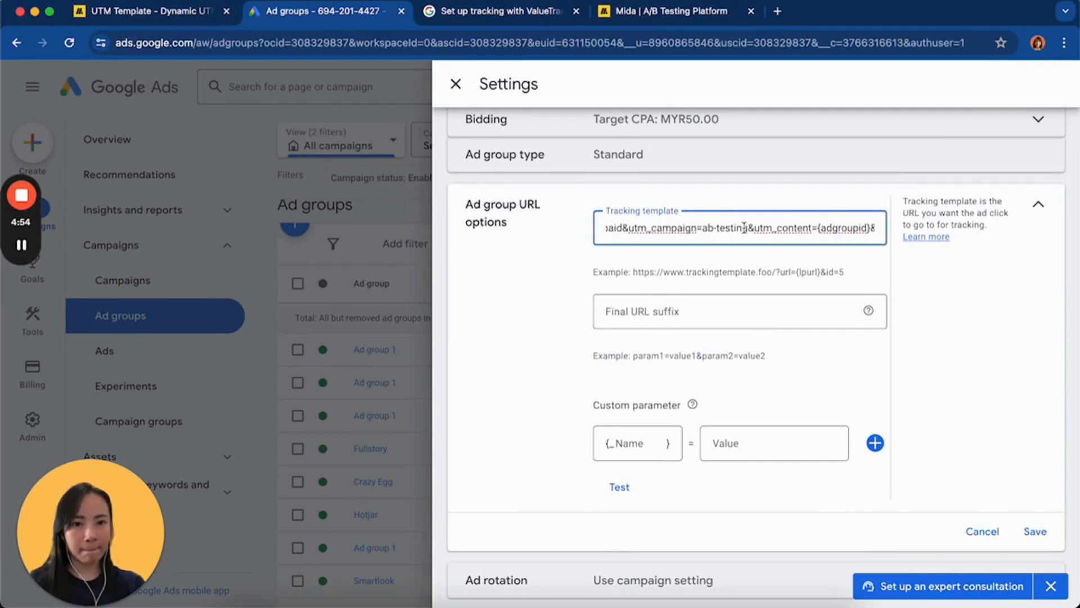
{"action": "scroll", "coordinate": [744, 227], "scroll_direction": "right", "scroll_amount": 2}
{"action": "scroll", "coordinate": [744, 228], "scroll_direction": "right", "scroll_amount": 2}
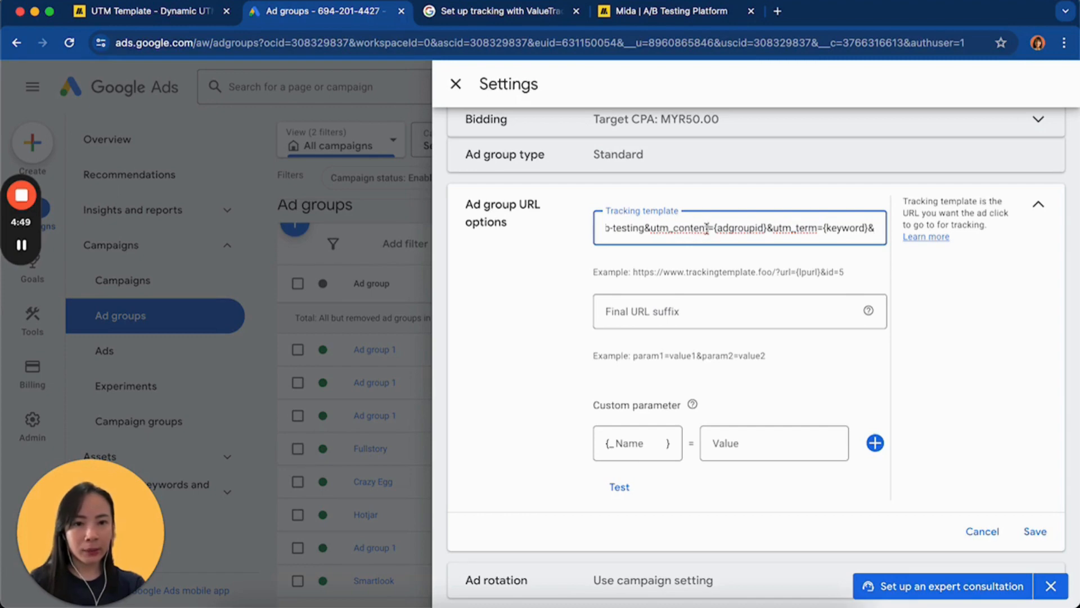
{"action": "left_click_drag", "start_coordinate": [707, 228], "coordinate": [654, 229]}
{"action": "left_click", "coordinate": [730, 227]}
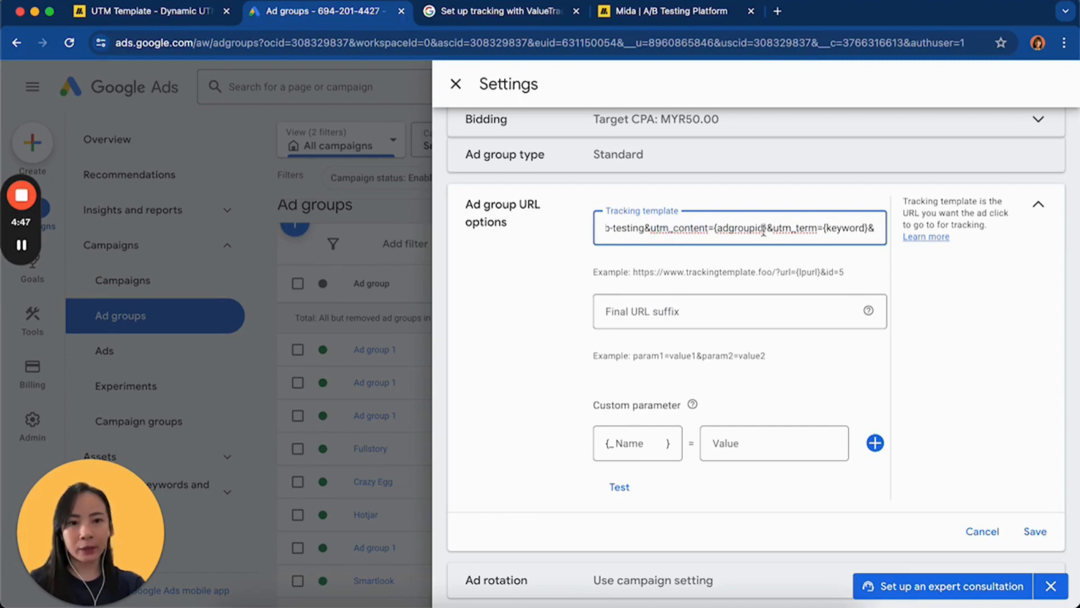
{"action": "left_click_drag", "start_coordinate": [764, 228], "coordinate": [729, 228]}
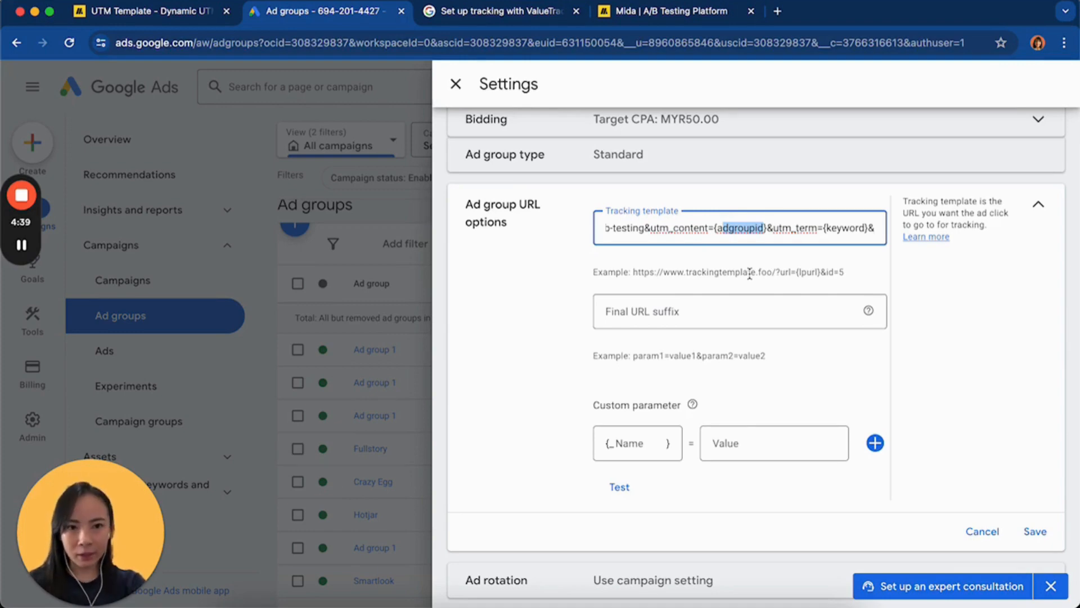
Name the ad group's custom parameter "adgroup"
{"action": "left_click", "coordinate": [627, 443]}
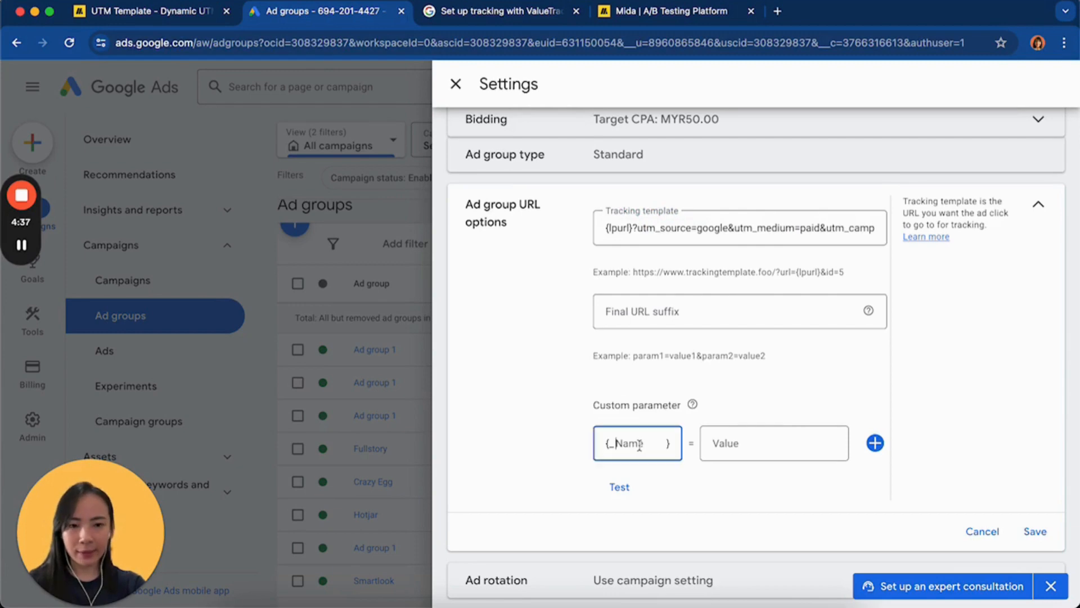
{"action": "type", "text": "ai"}
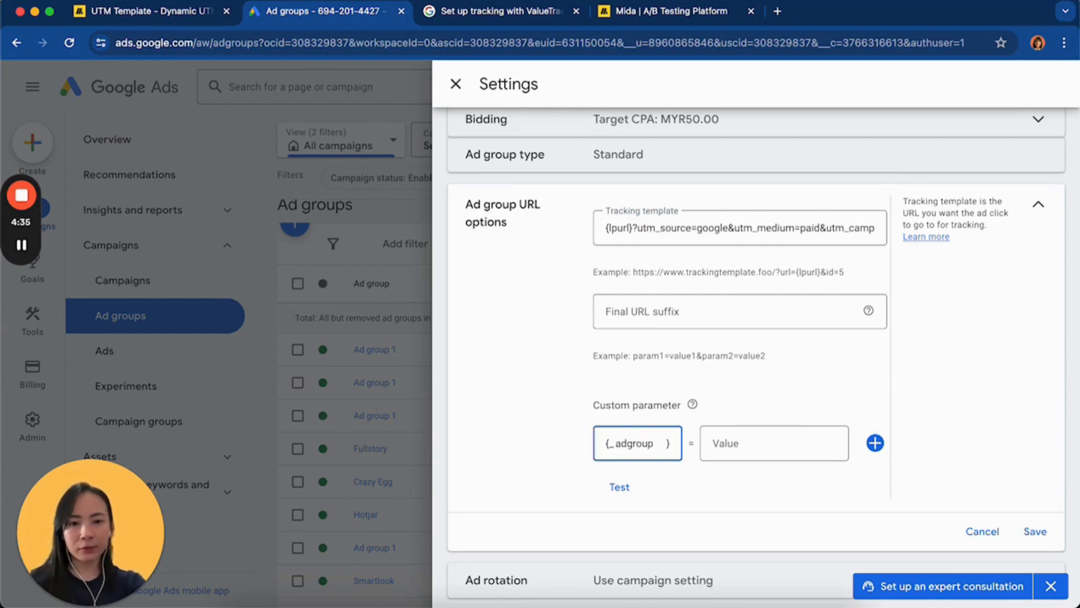
{"action": "type", "text": "d"}
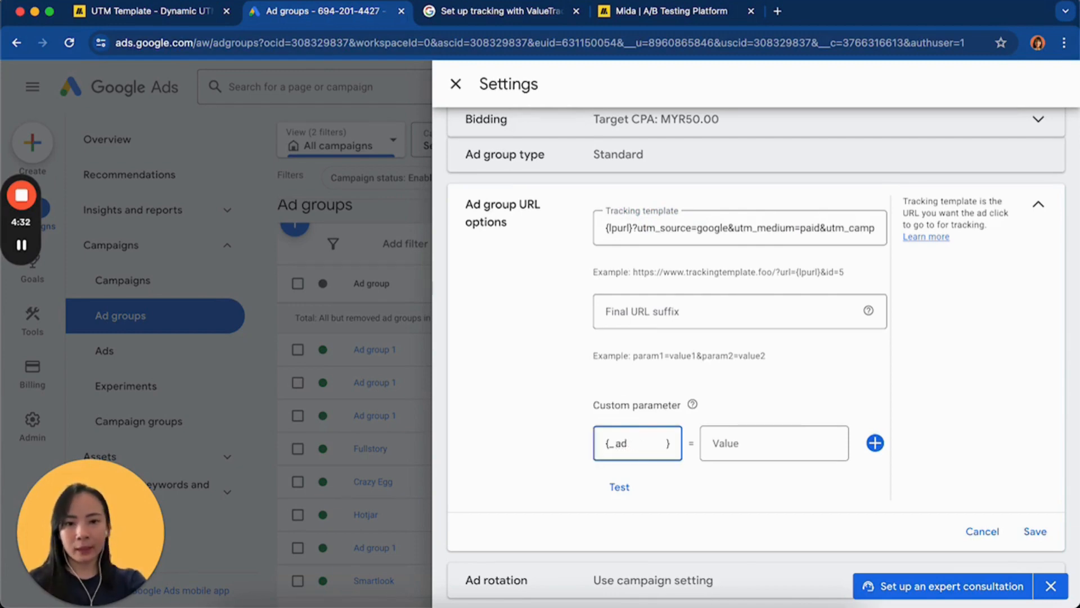
{"action": "key", "text": "BackSpace"}
{"action": "key", "text": "BackSpace"}
{"action": "type", "text": "t"}
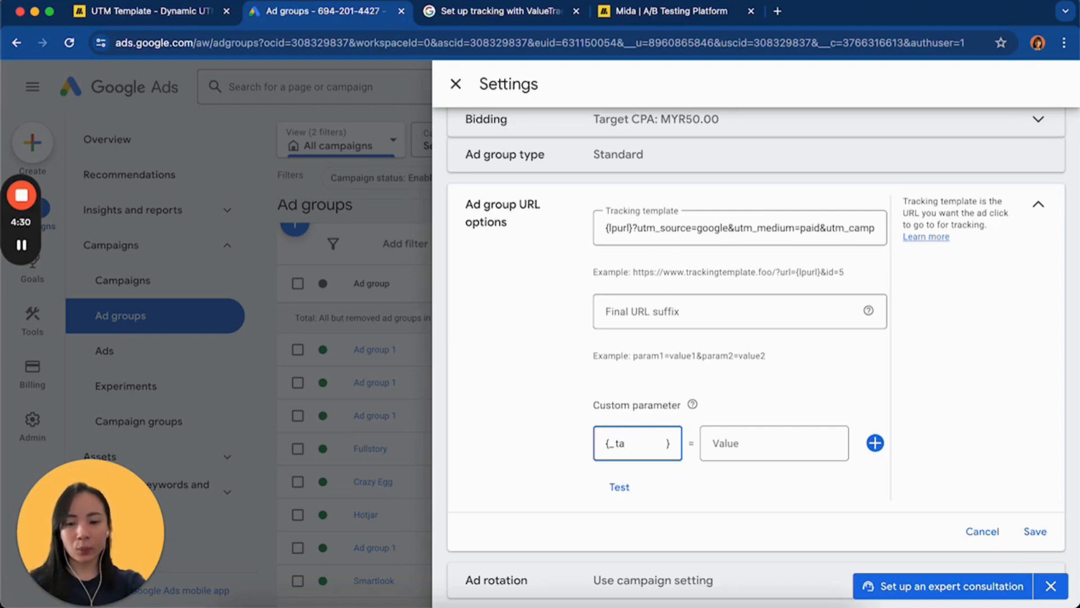
{"action": "key", "text": "BackSpace"}
{"action": "type", "text": "adgr"}
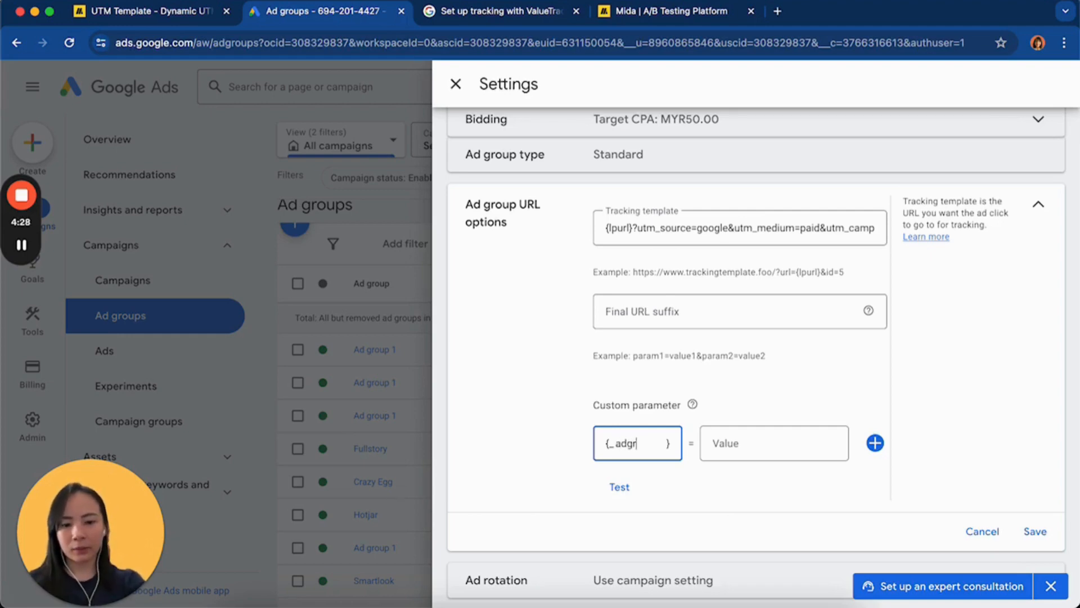
{"action": "type", "text": "oup"}
Set the value of the {_adgroup} custom parameter to "Marketing Managers"
{"action": "left_click", "coordinate": [744, 443]}
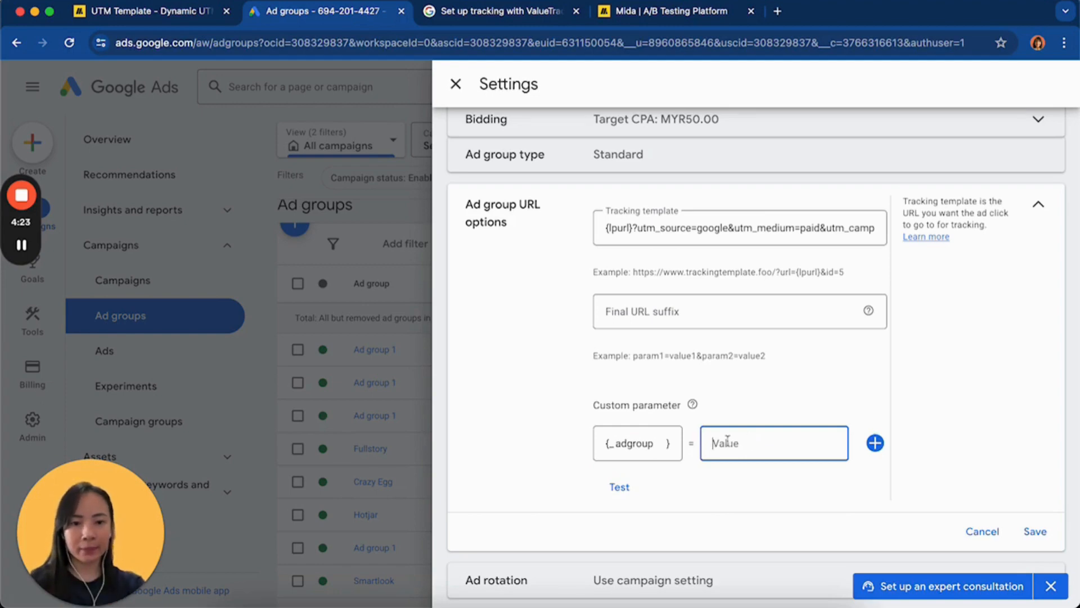
{"action": "scroll", "coordinate": [741, 439], "scroll_direction": "down", "scroll_amount": 1}
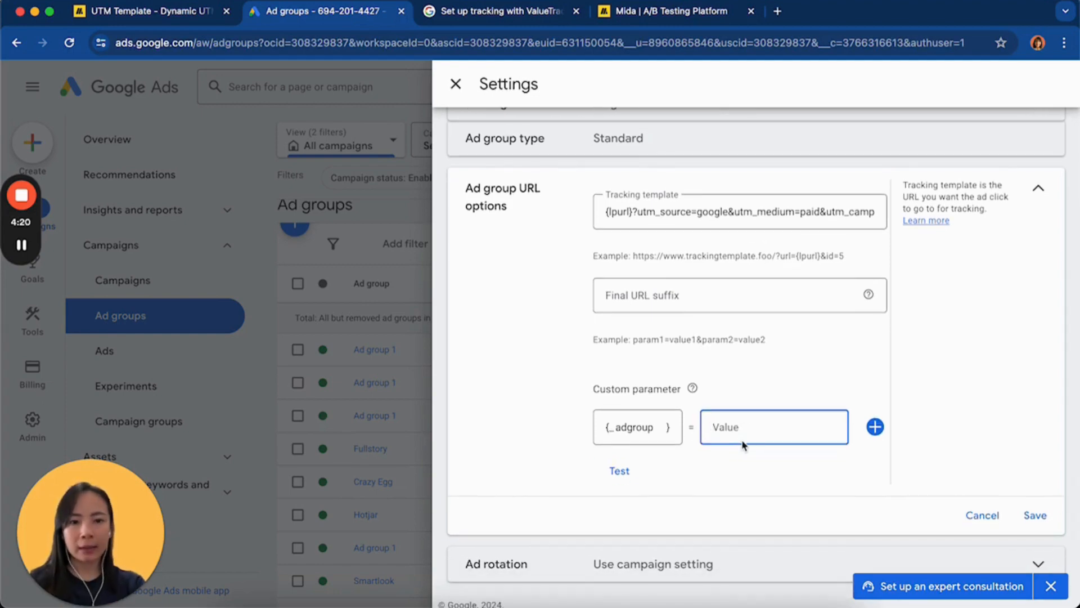
{"action": "scroll", "coordinate": [749, 429], "scroll_direction": "up", "scroll_amount": 1}
{"action": "key", "text": "Caps_Lock"}
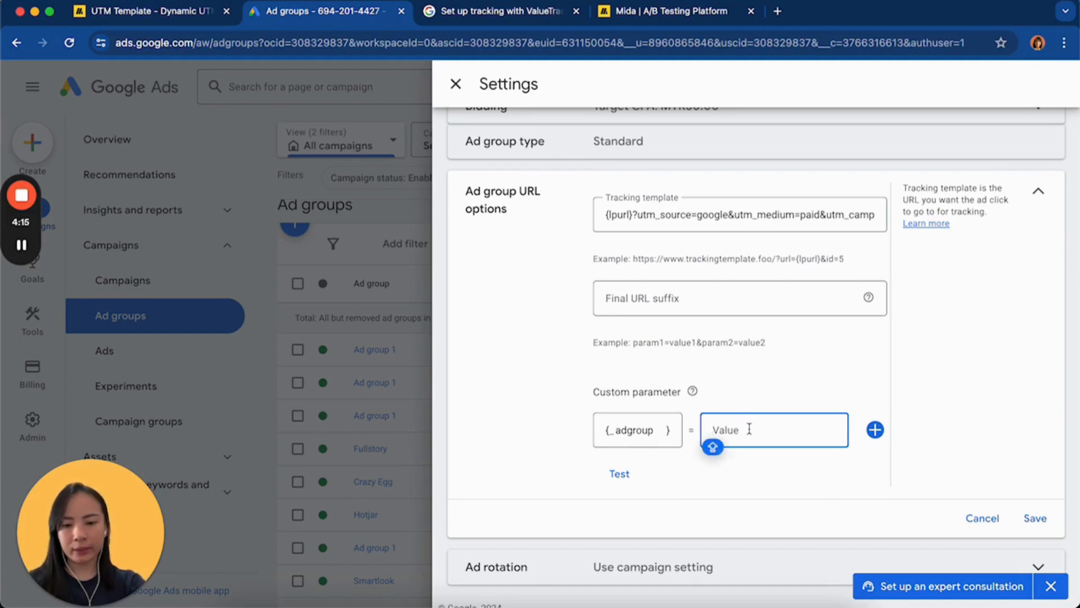
{"action": "type", "text": "Marke"}
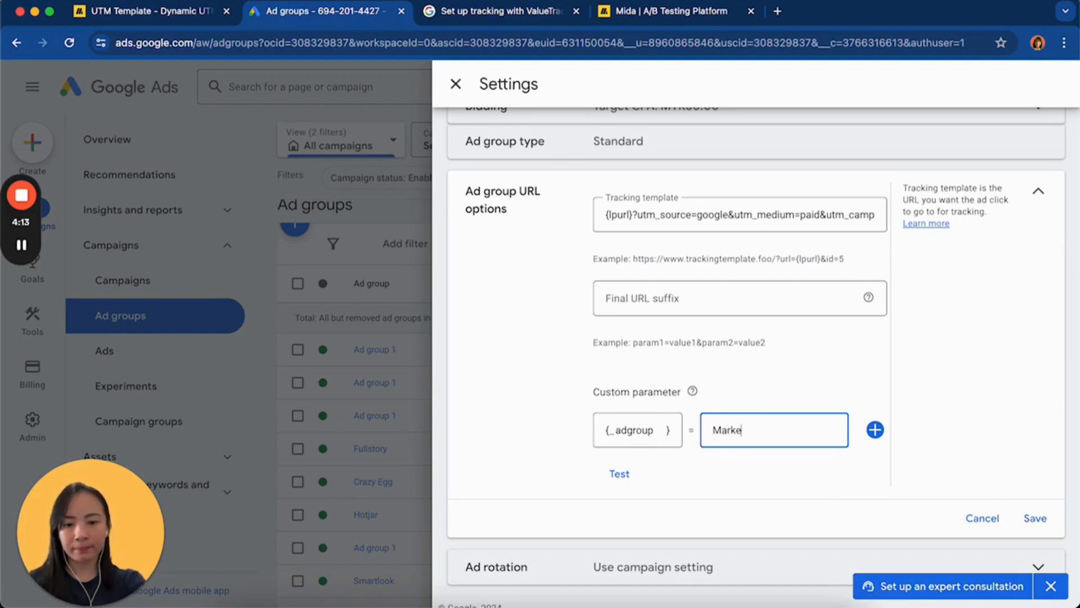
{"action": "type", "text": "ting Managers"}
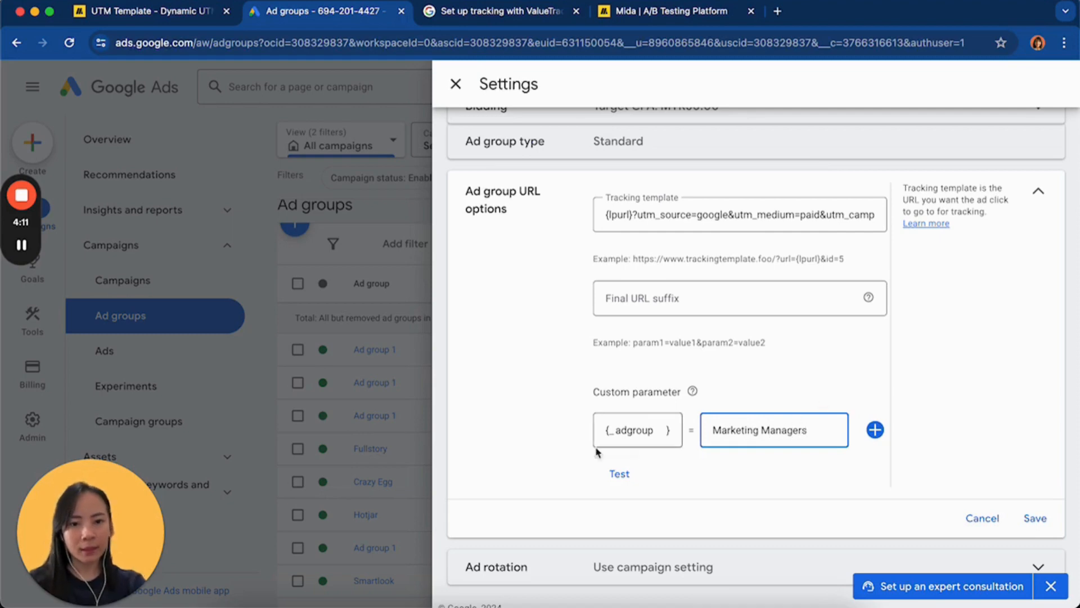
Copy the custom parameter {_adgroup} and use it to replace {adgroupid} as the utm_content value in the tracking template
{"action": "left_click", "coordinate": [656, 429]}
{"action": "left_click_drag", "start_coordinate": [655, 430], "coordinate": [575, 433]}
{"action": "key", "text": "super+c"}
{"action": "left_click", "coordinate": [776, 210]}
{"action": "scroll", "coordinate": [777, 210], "scroll_direction": "right", "scroll_amount": 3}
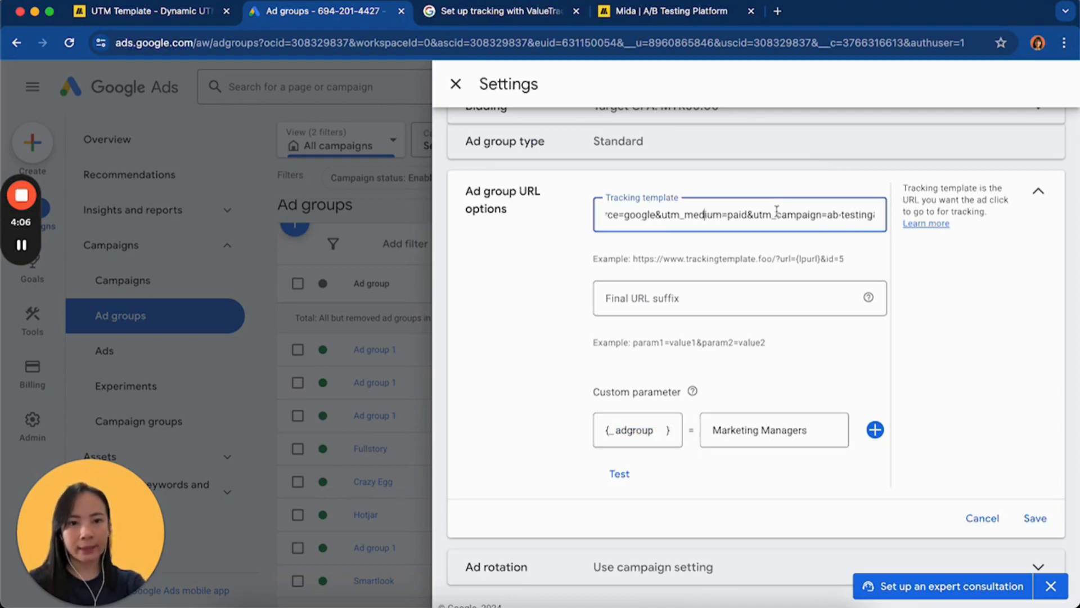
{"action": "scroll", "coordinate": [731, 213], "scroll_direction": "right", "scroll_amount": 2}
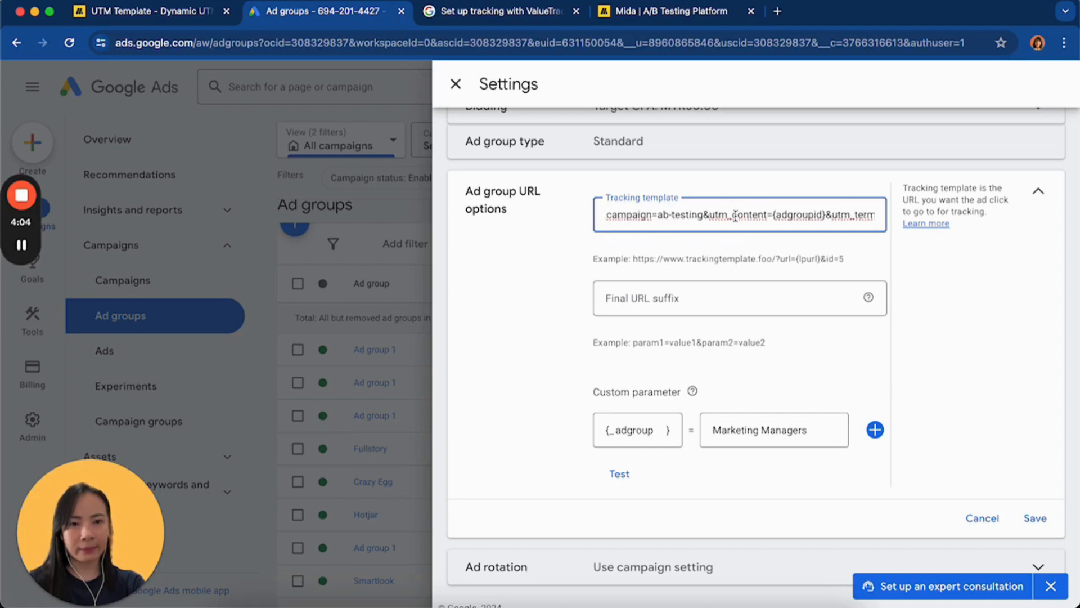
{"action": "scroll", "coordinate": [752, 214], "scroll_direction": "right", "scroll_amount": 1}
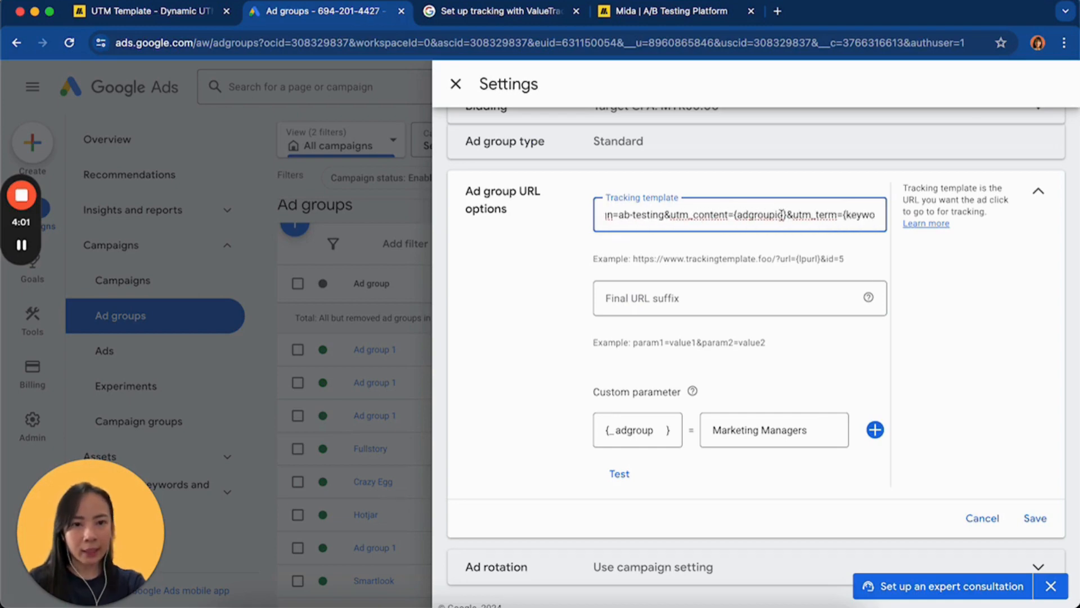
{"action": "left_click_drag", "start_coordinate": [784, 214], "coordinate": [737, 214]}
{"action": "key", "text": "super+v"}
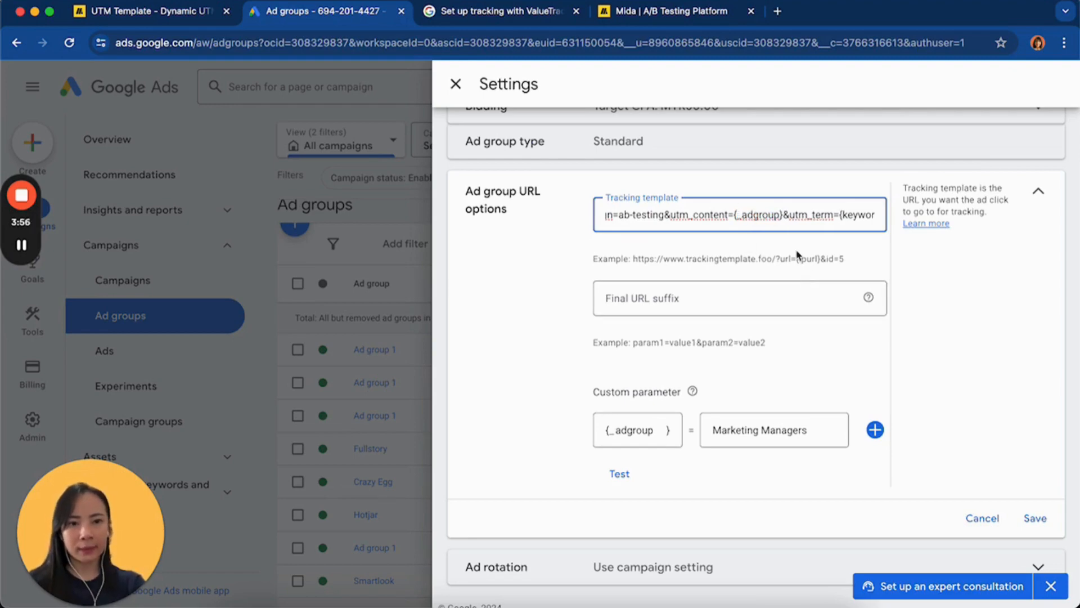
Test the ad group's tracking template and inspect the resulting click URL's template, final URL and attributes used
{"action": "left_click", "coordinate": [808, 229]}
{"action": "left_click", "coordinate": [824, 215]}
{"action": "scroll", "coordinate": [798, 215], "scroll_direction": "right", "scroll_amount": 10}
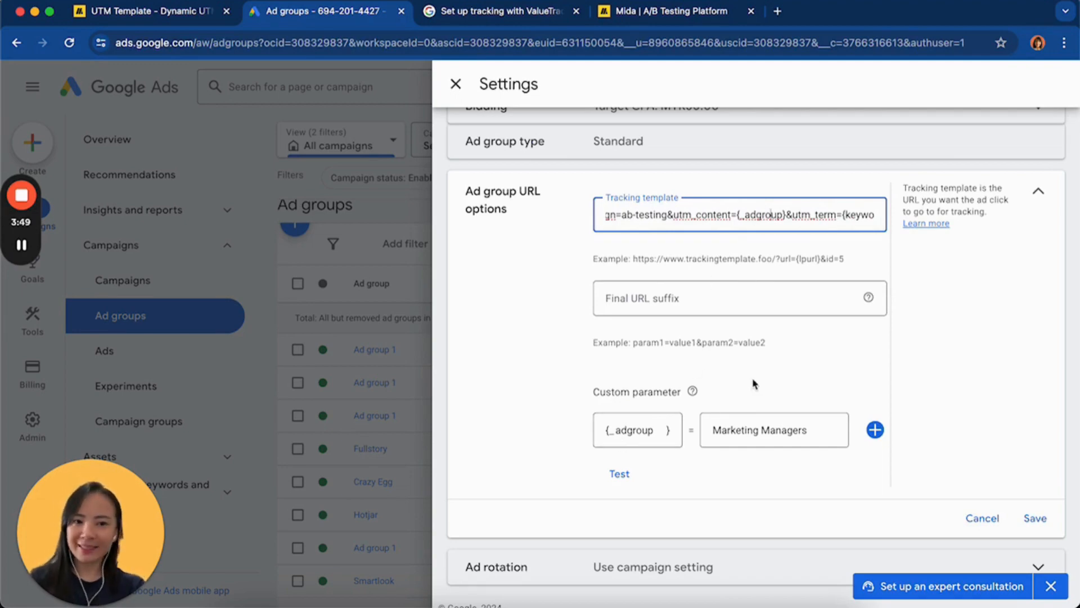
{"action": "left_click", "coordinate": [618, 474]}
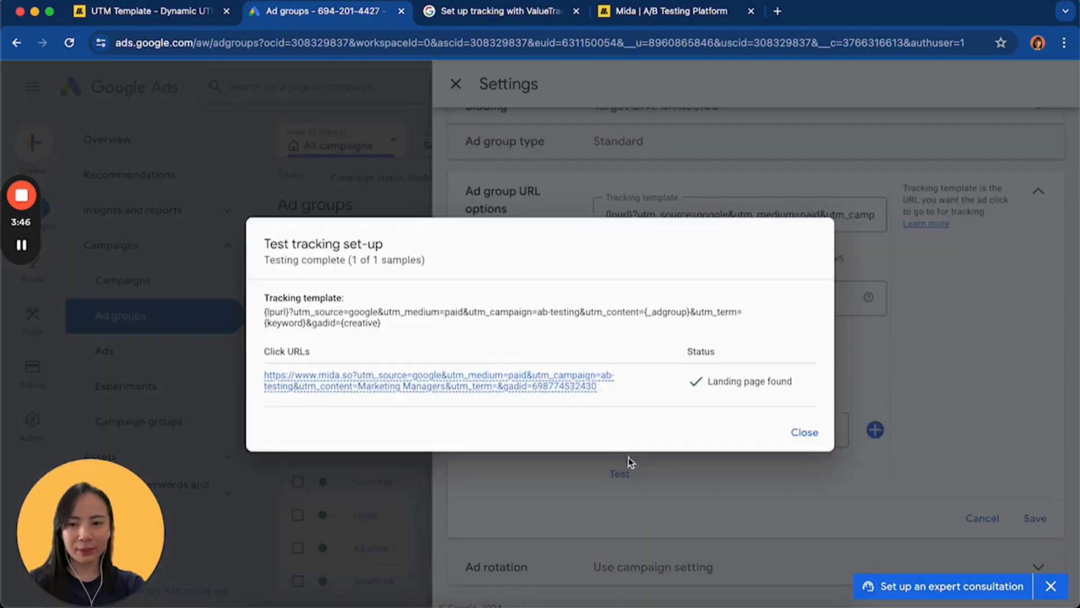
{"action": "mouse_move", "coordinate": [509, 387]}
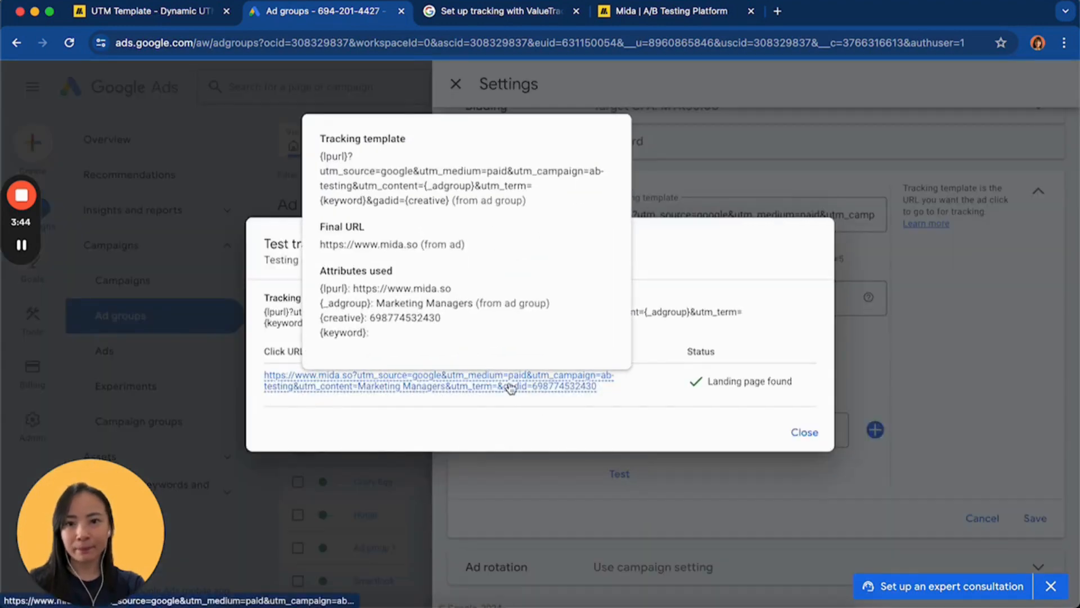
{"action": "left_click_drag", "start_coordinate": [414, 188], "coordinate": [368, 188]}
{"action": "left_click", "coordinate": [451, 189]}
Switch to Mida's UTM template page to check the default {adgroupid} placeholder, then return to the Google Ads test results
{"action": "left_click", "coordinate": [135, 12]}
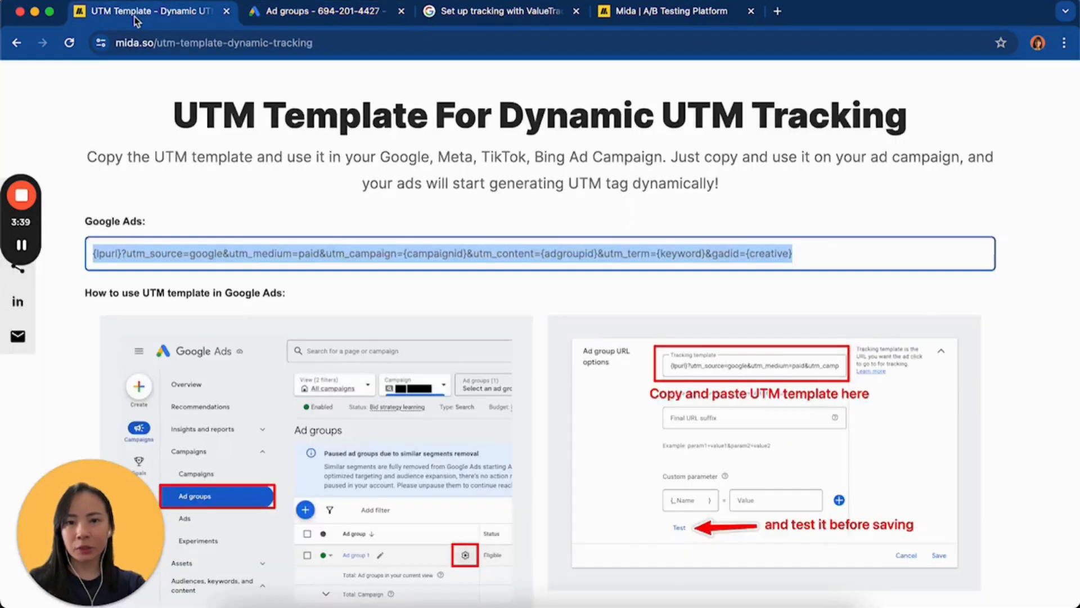
{"action": "left_click", "coordinate": [557, 249]}
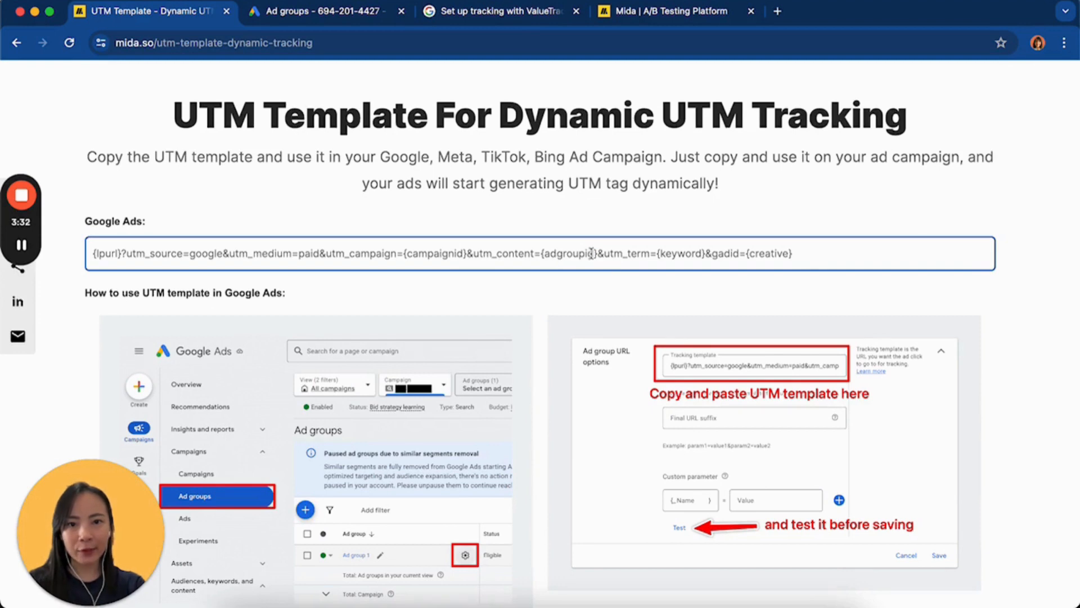
{"action": "left_click_drag", "start_coordinate": [592, 253], "coordinate": [544, 253]}
{"action": "left_click", "coordinate": [609, 15]}
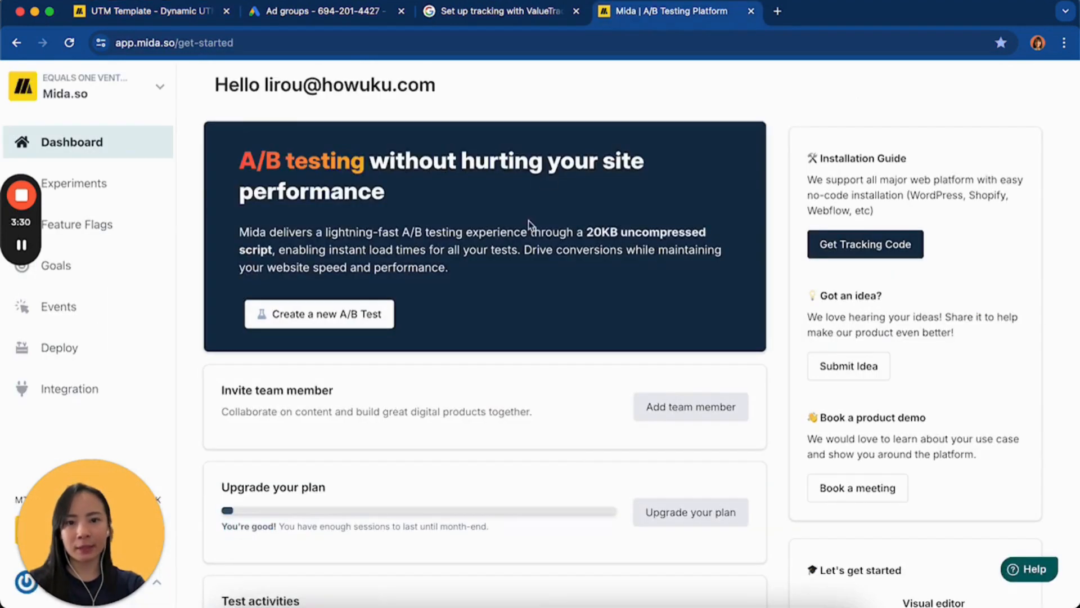
{"action": "left_click", "coordinate": [307, 17]}
Open the tested click URL and inspect the utm_source, utm_medium and utm_campaign parameters in the landing page's full address
{"action": "mouse_move", "coordinate": [560, 393]}
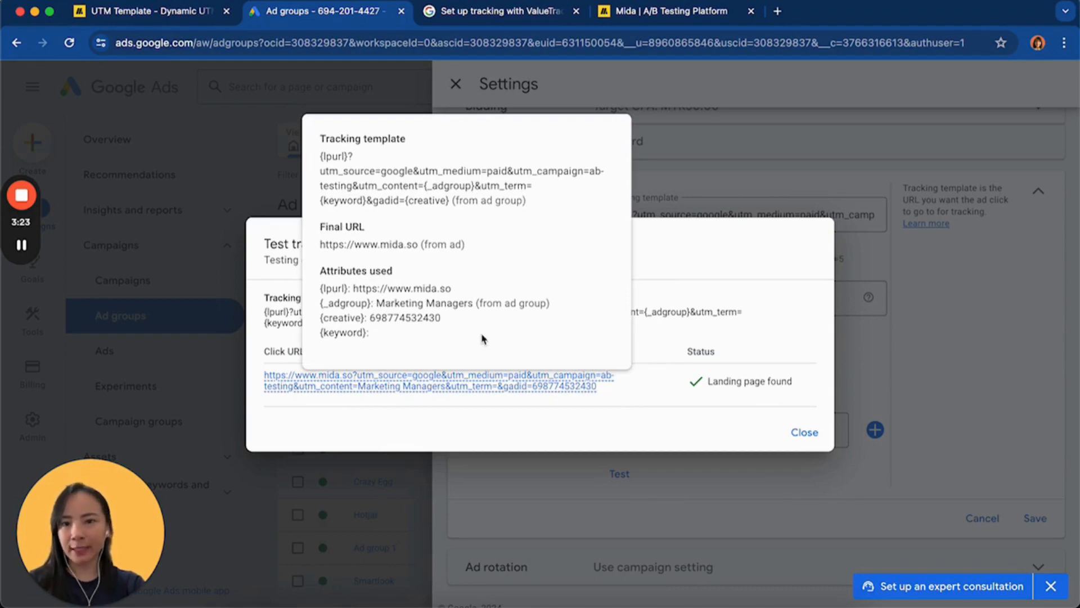
{"action": "left_click", "coordinate": [562, 393]}
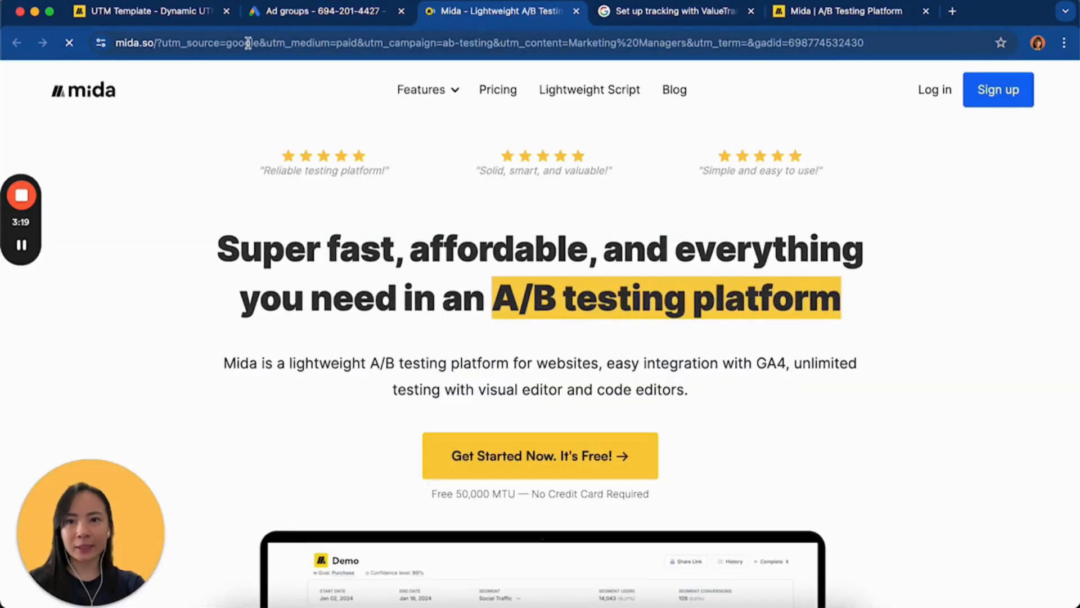
{"action": "left_click", "coordinate": [251, 44]}
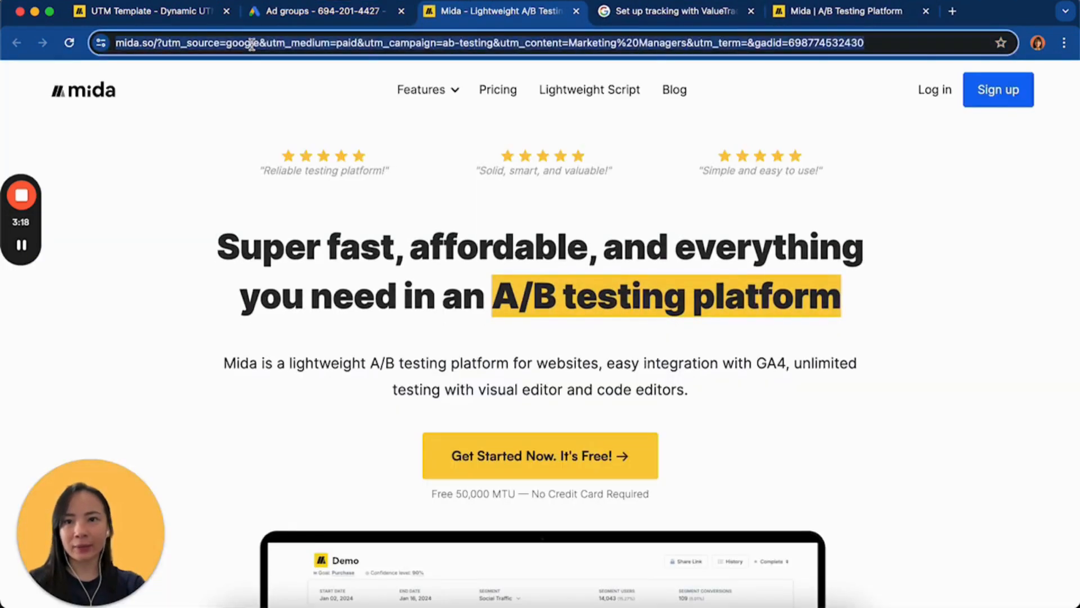
{"action": "left_click", "coordinate": [257, 44]}
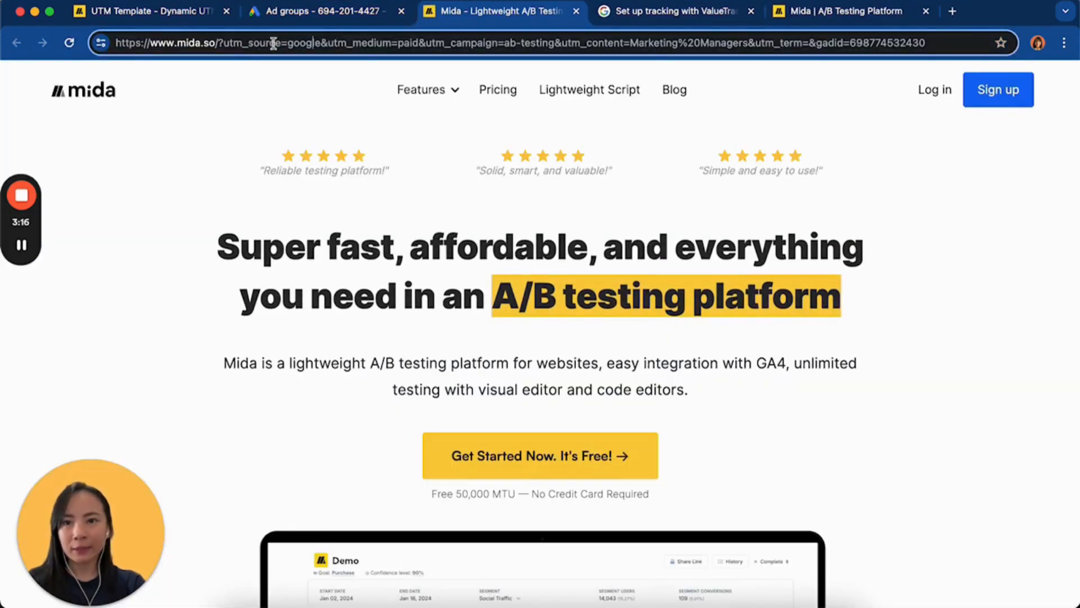
{"action": "left_click", "coordinate": [387, 44]}
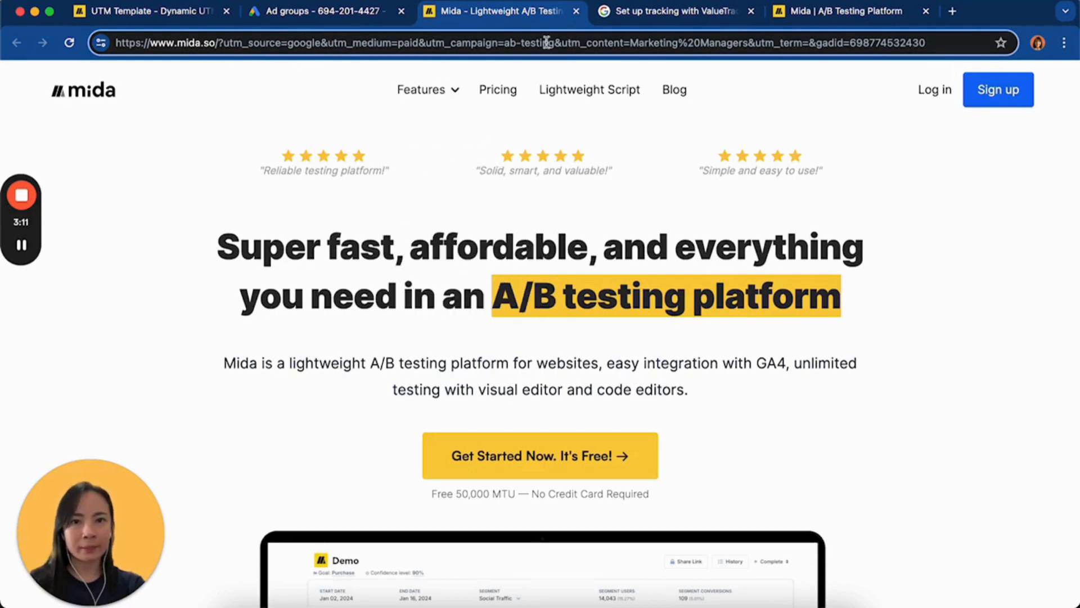
Examine the utm_content value, its encoded space, and the utm_term and gadid parameters in the landing page's full address
{"action": "left_click", "coordinate": [465, 44]}
{"action": "left_click", "coordinate": [525, 44]}
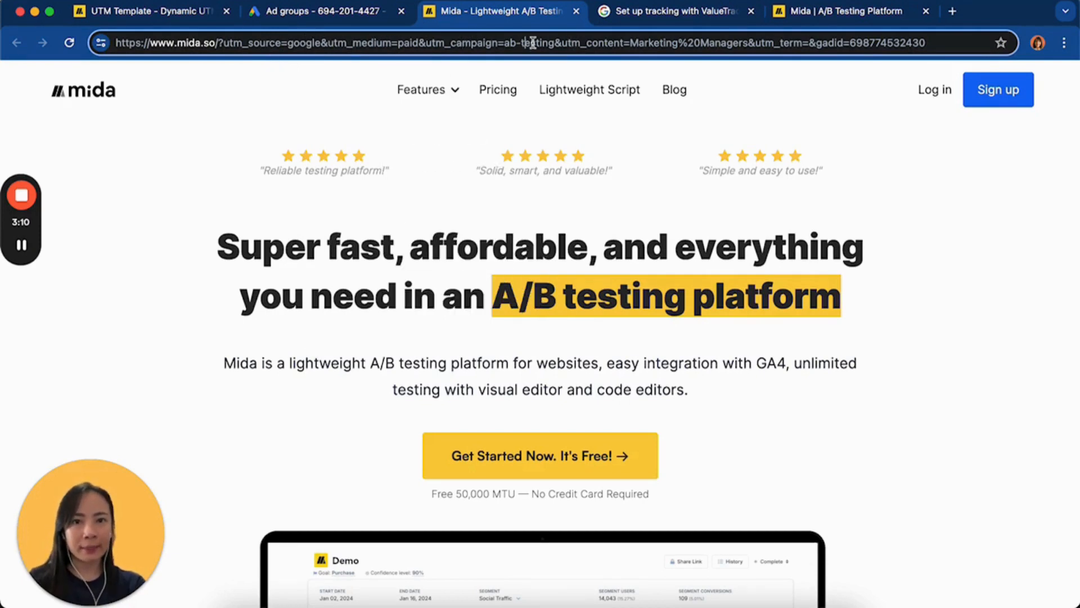
{"action": "left_click", "coordinate": [673, 44]}
{"action": "left_click_drag", "start_coordinate": [624, 44], "coordinate": [563, 45]}
{"action": "left_click", "coordinate": [650, 43]}
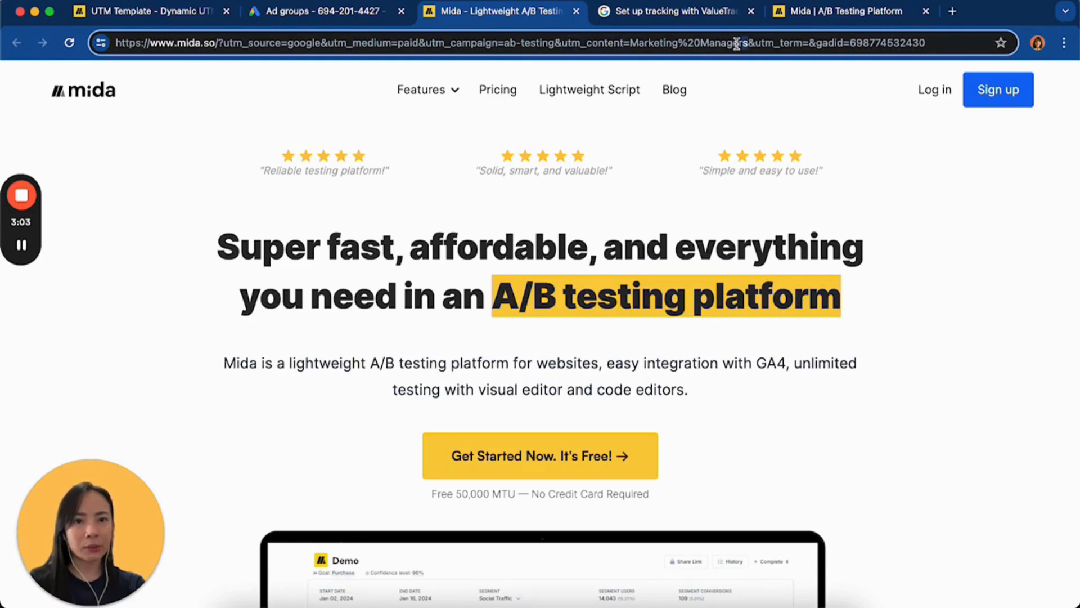
{"action": "left_click_drag", "start_coordinate": [748, 43], "coordinate": [634, 43]}
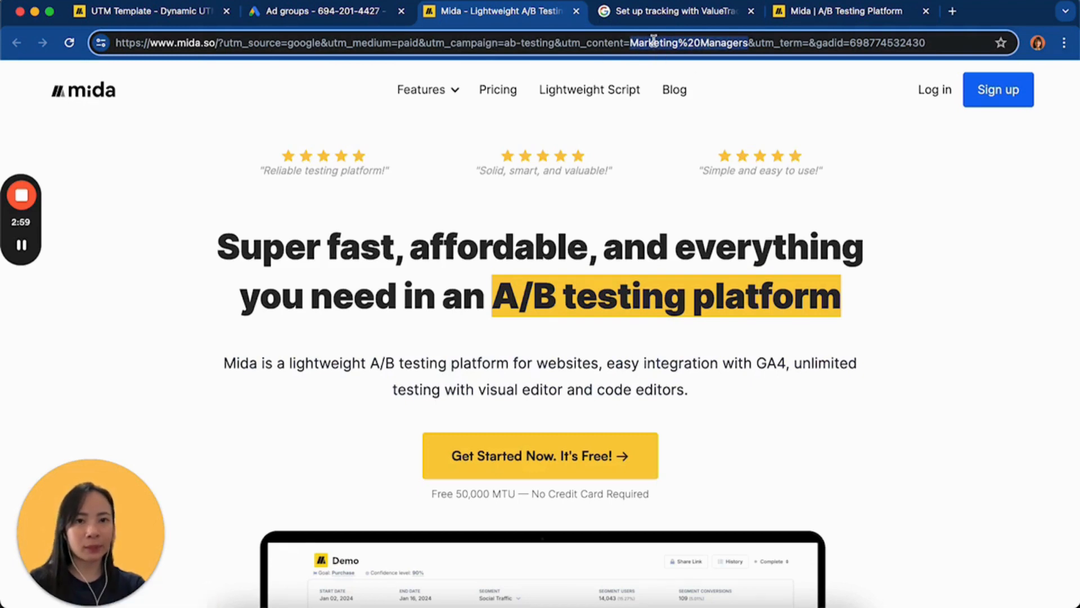
{"action": "left_click", "coordinate": [701, 45]}
{"action": "left_click_drag", "start_coordinate": [701, 45], "coordinate": [677, 45]}
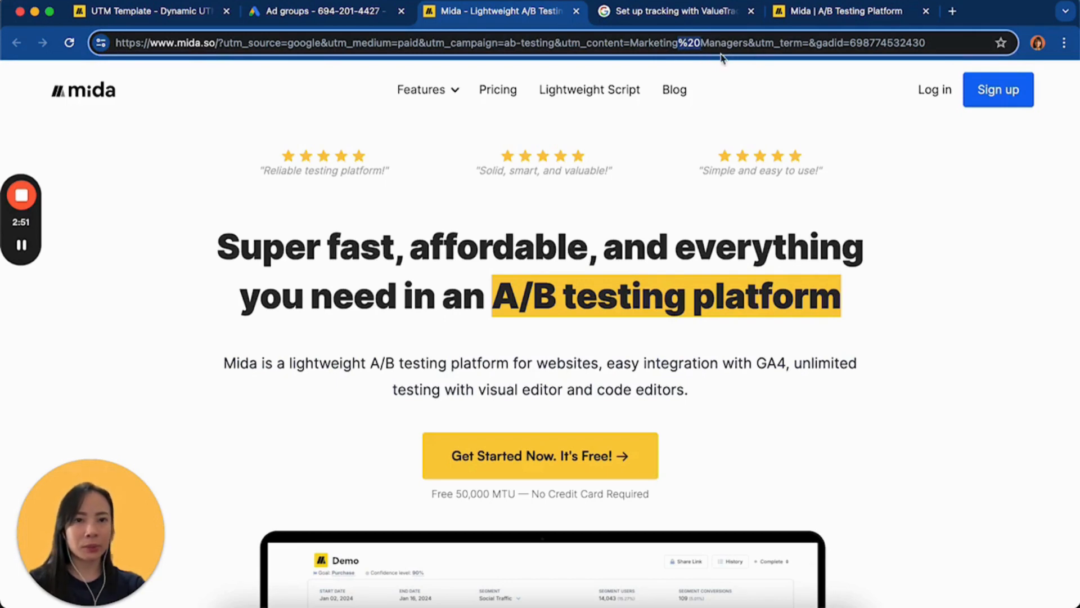
{"action": "left_click", "coordinate": [742, 42]}
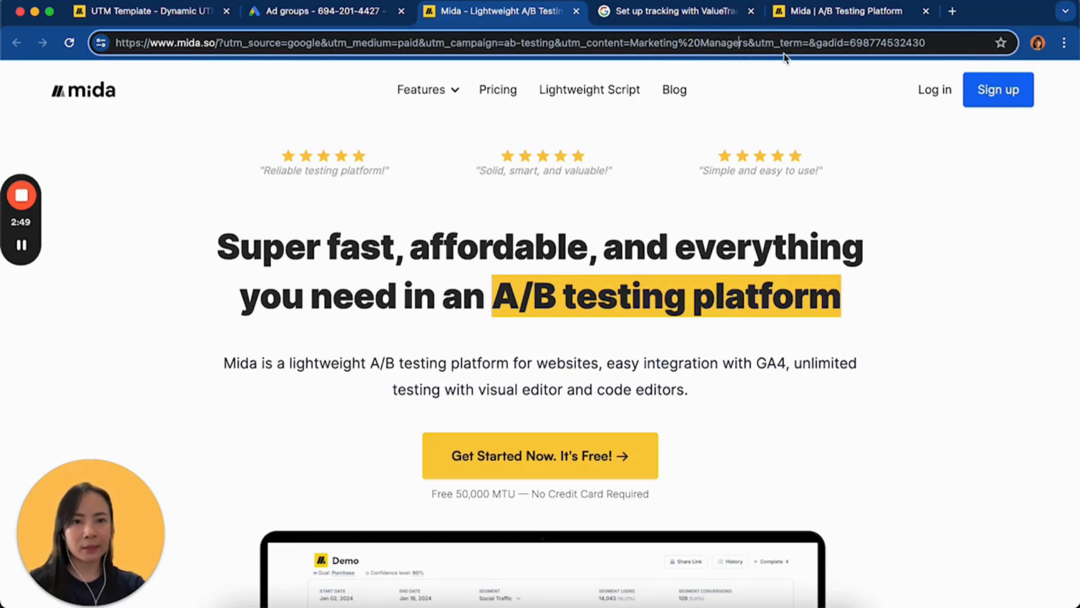
{"action": "left_click", "coordinate": [944, 43]}
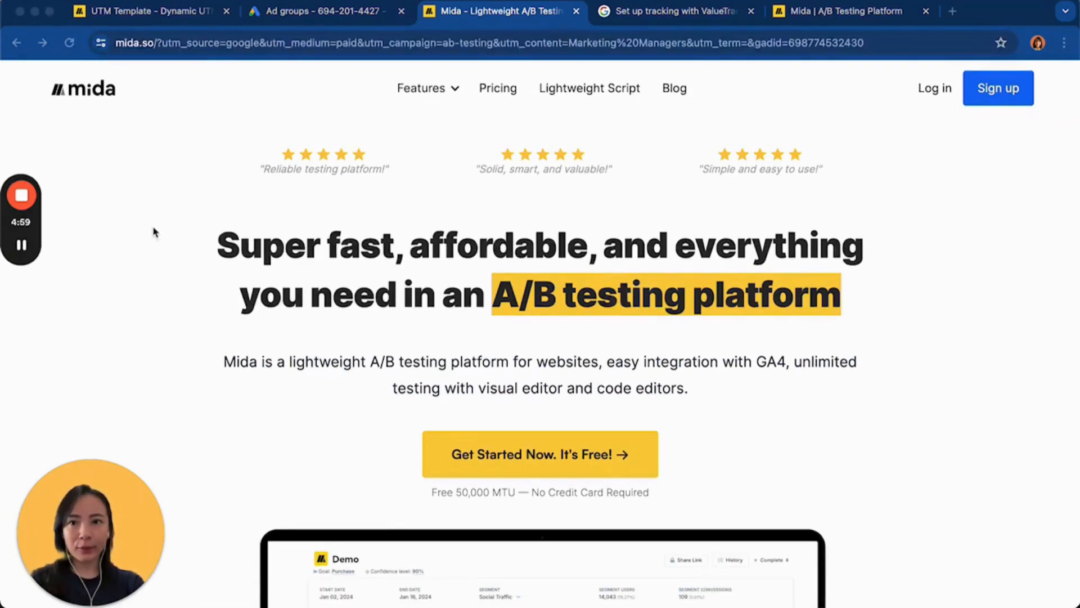
{"action": "left_click", "coordinate": [236, 50]}
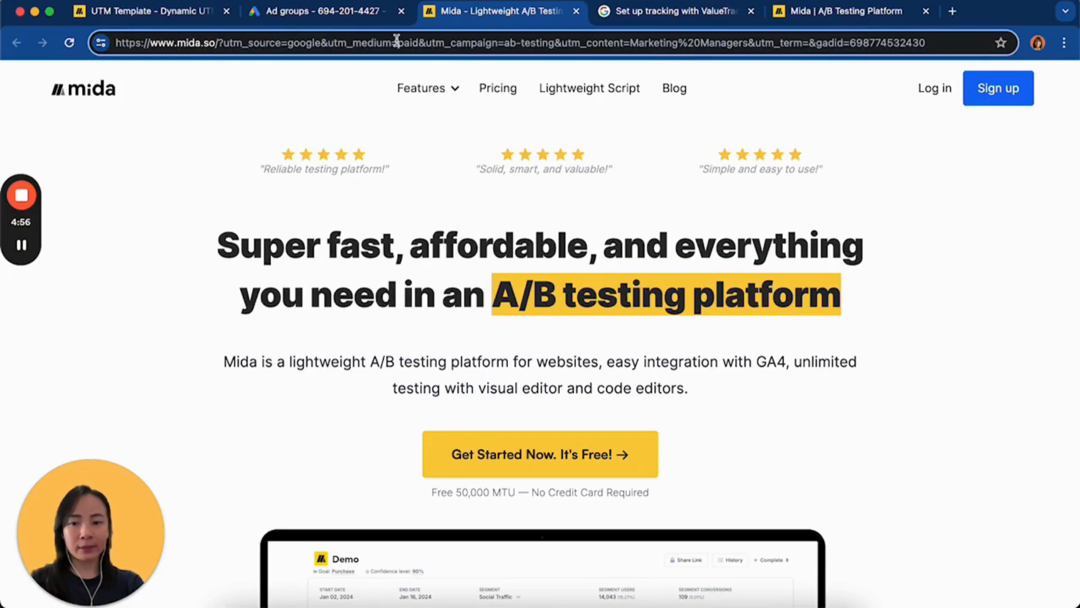
{"action": "left_click", "coordinate": [187, 245]}
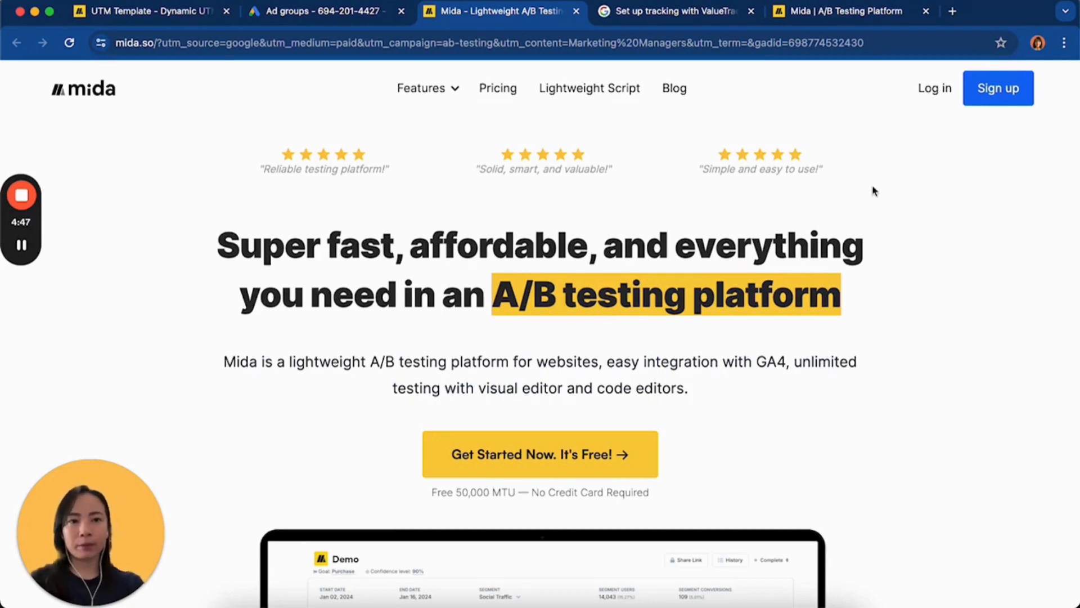
Switch to the Mida A/B testing platform and start a new Content Personalization test from the Experiments list
{"action": "left_click", "coordinate": [855, 13]}
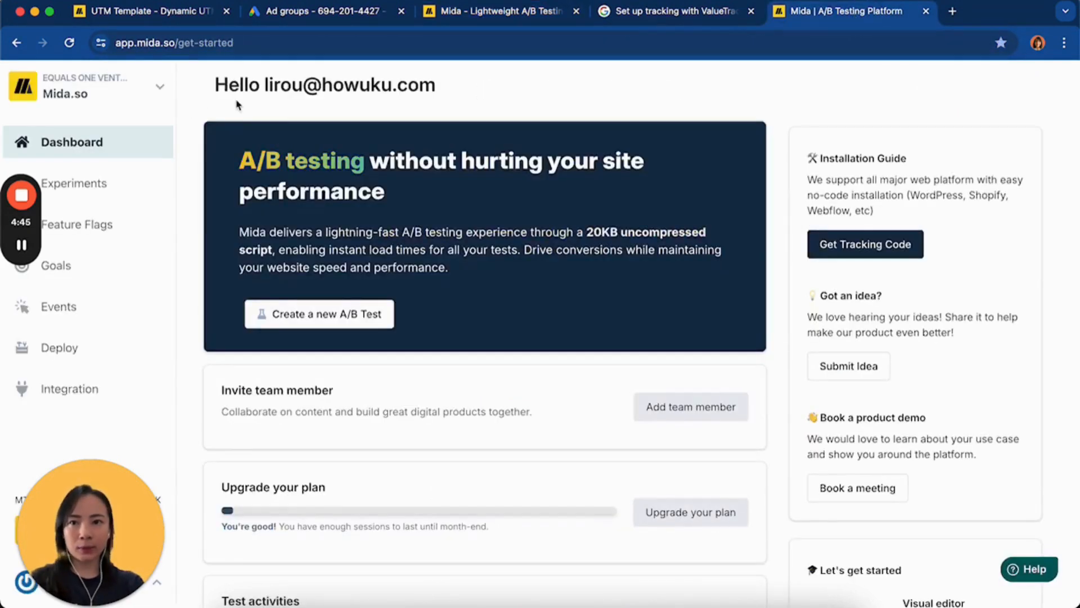
{"action": "left_click", "coordinate": [90, 184]}
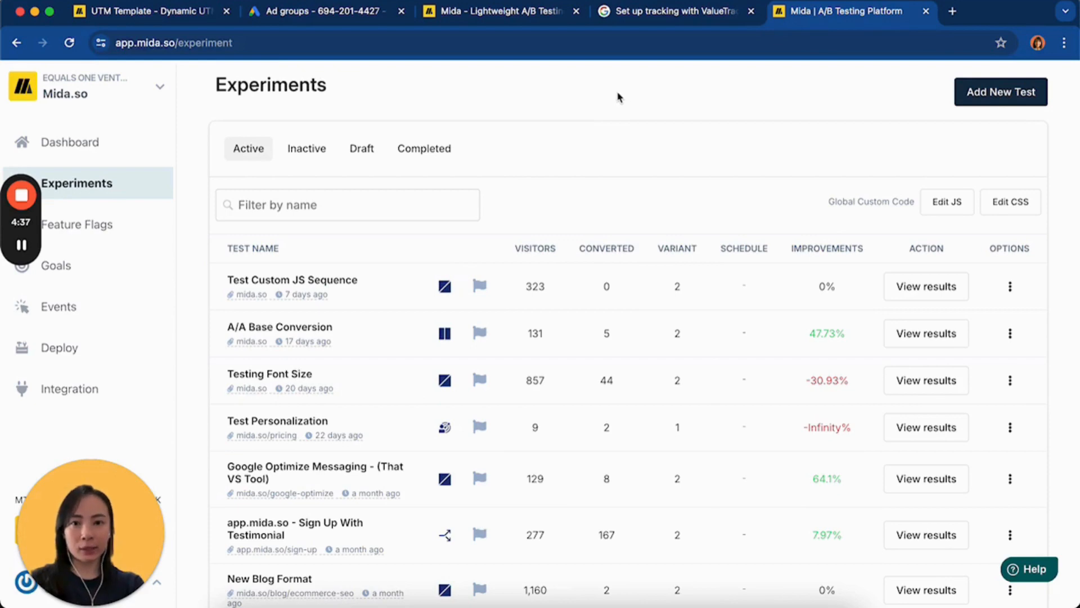
{"action": "left_click", "coordinate": [1001, 91]}
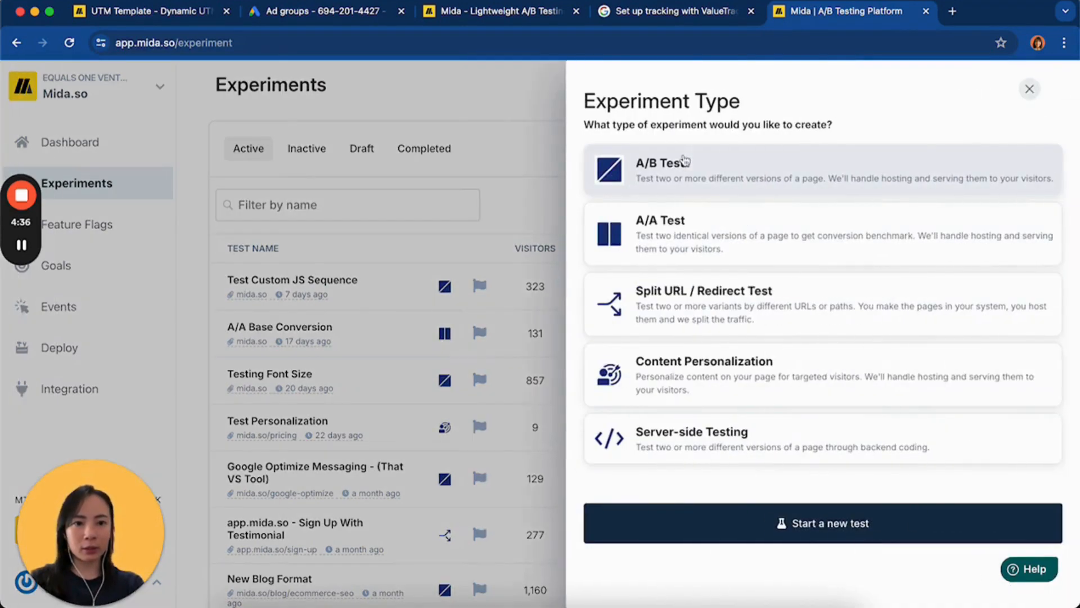
{"action": "left_click", "coordinate": [697, 370]}
{"action": "left_click", "coordinate": [769, 525]}
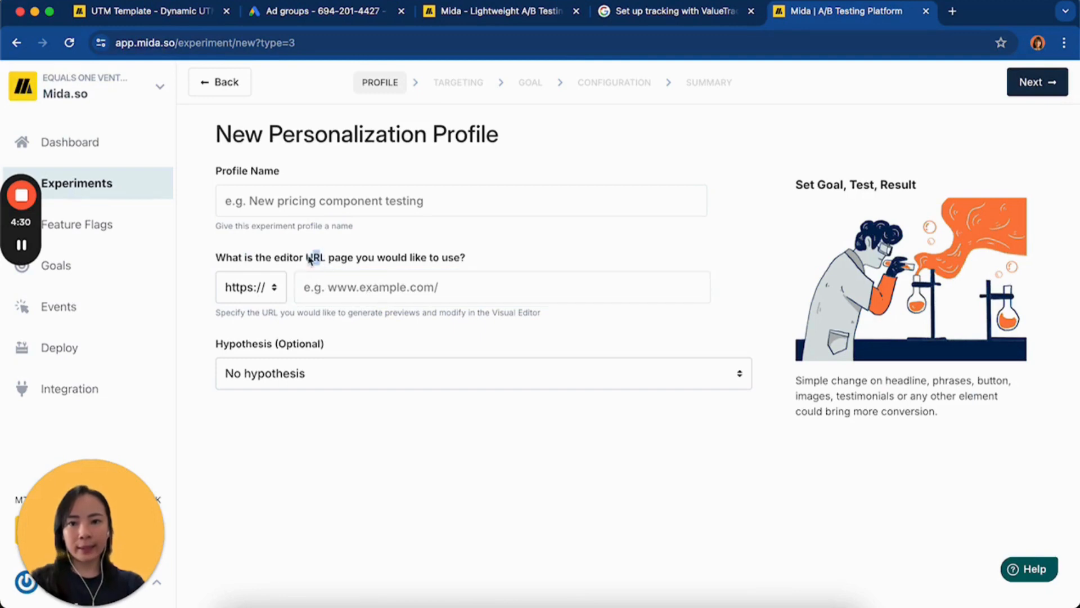
{"action": "left_click", "coordinate": [300, 281]}
{"action": "left_click", "coordinate": [441, 11]}
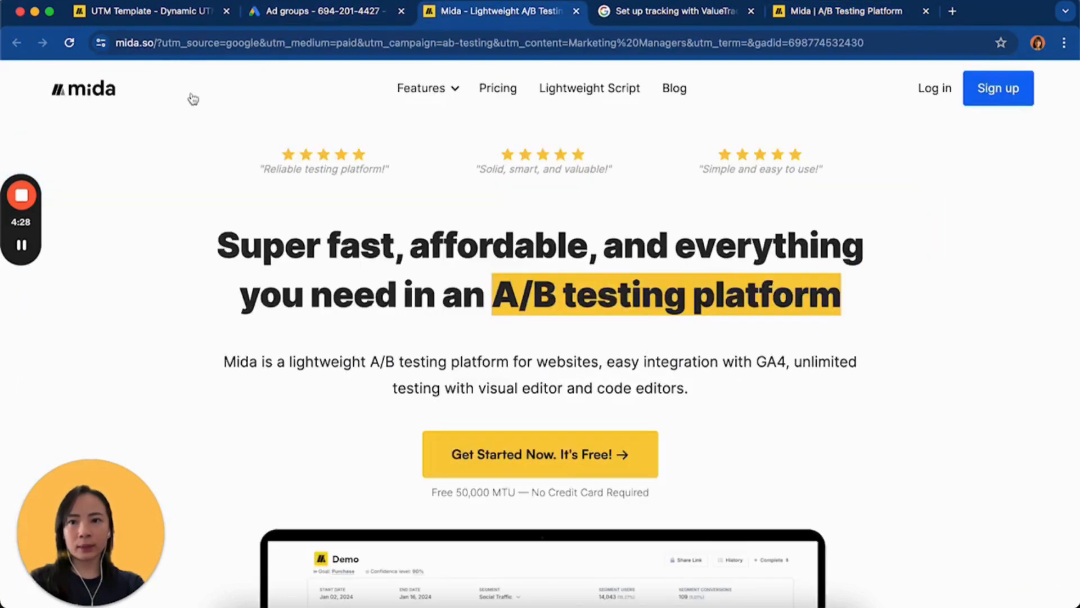
{"action": "left_click", "coordinate": [212, 41]}
{"action": "left_click", "coordinate": [210, 42]}
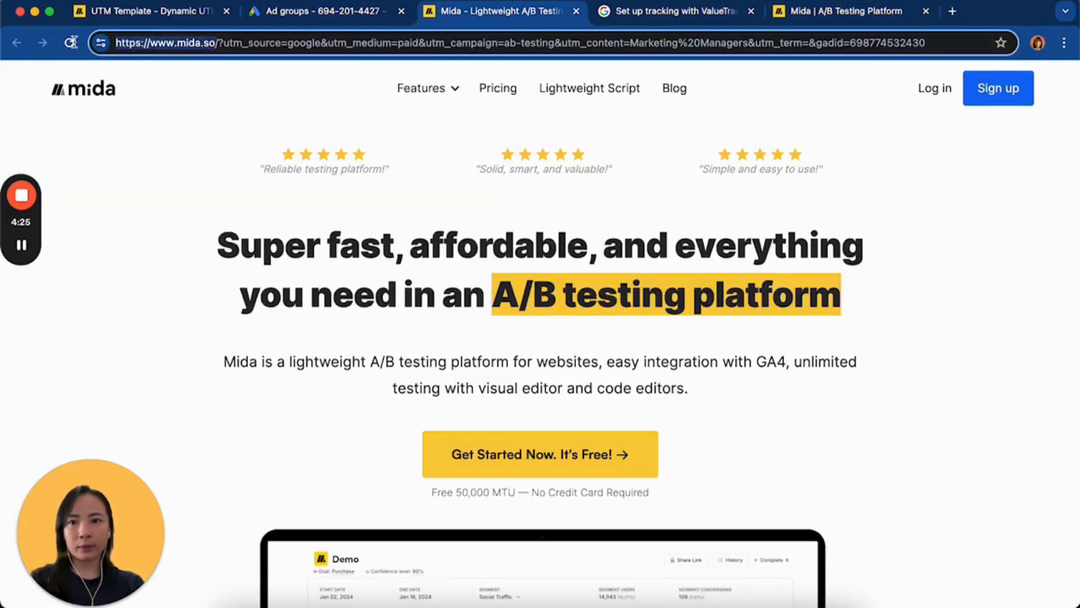
{"action": "left_click", "coordinate": [815, 11]}
{"action": "type", "text": "www.mida.so/"}
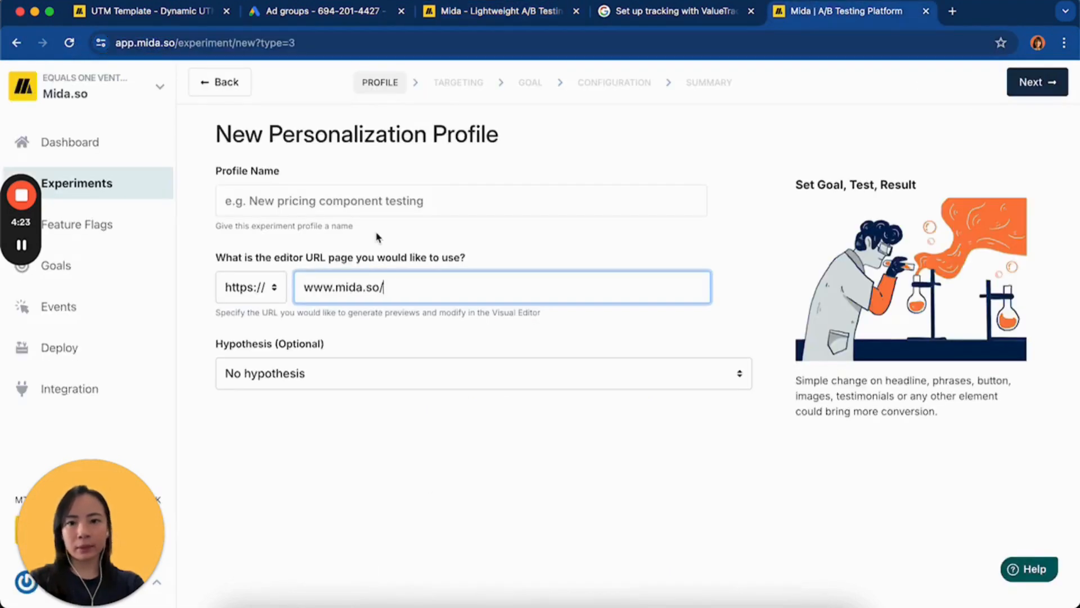
Name the profile "Personalization for Marketing Managers" and continue to its targeting settings
{"action": "left_click", "coordinate": [368, 205]}
{"action": "type", "text": "Pe"}
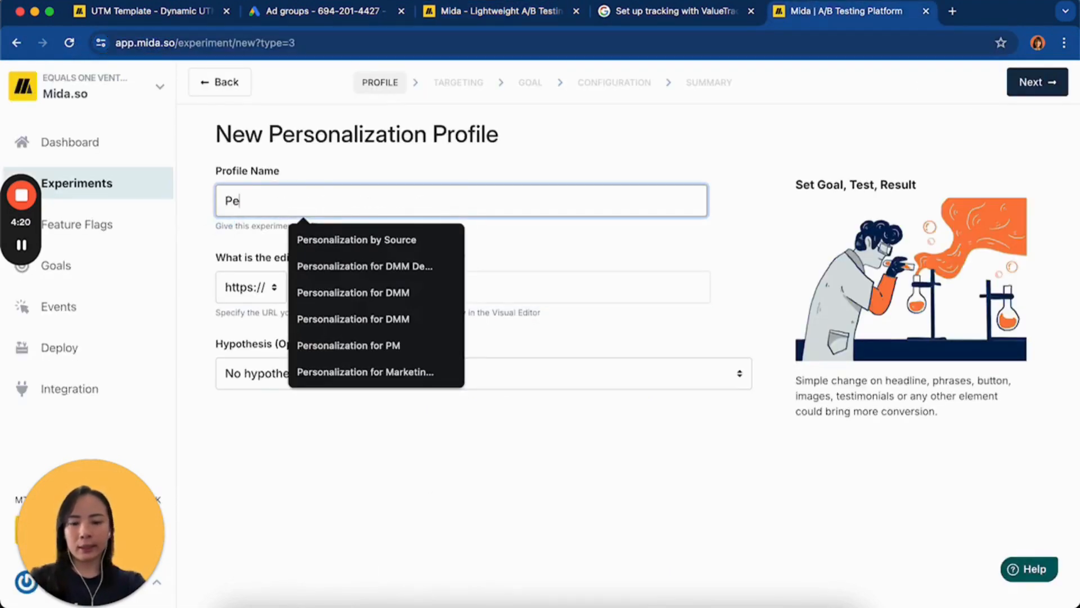
{"action": "type", "text": "rsonalizat"}
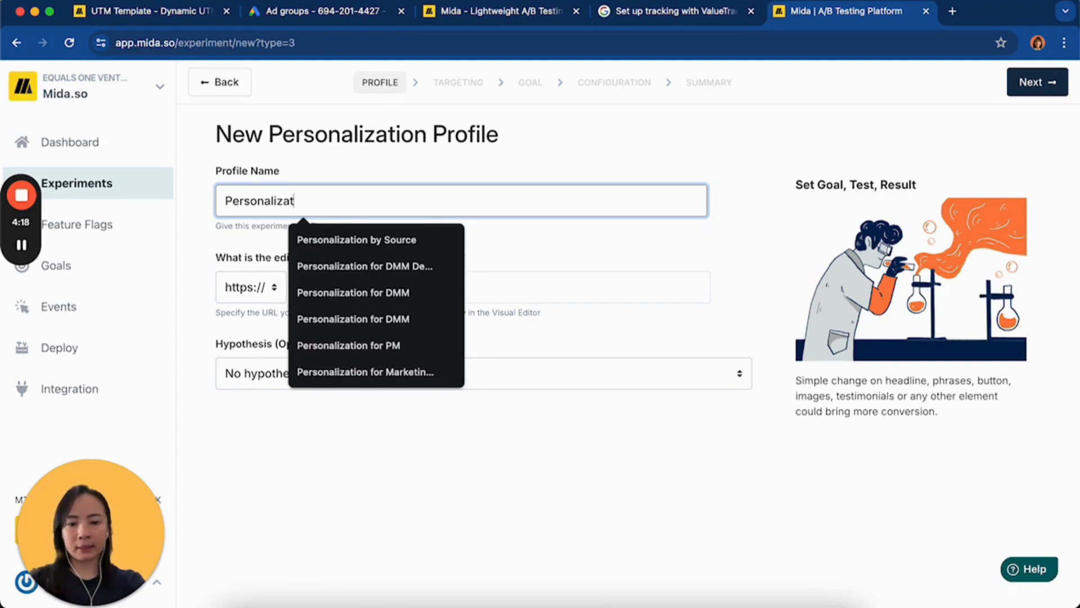
{"action": "type", "text": "ion for Market"}
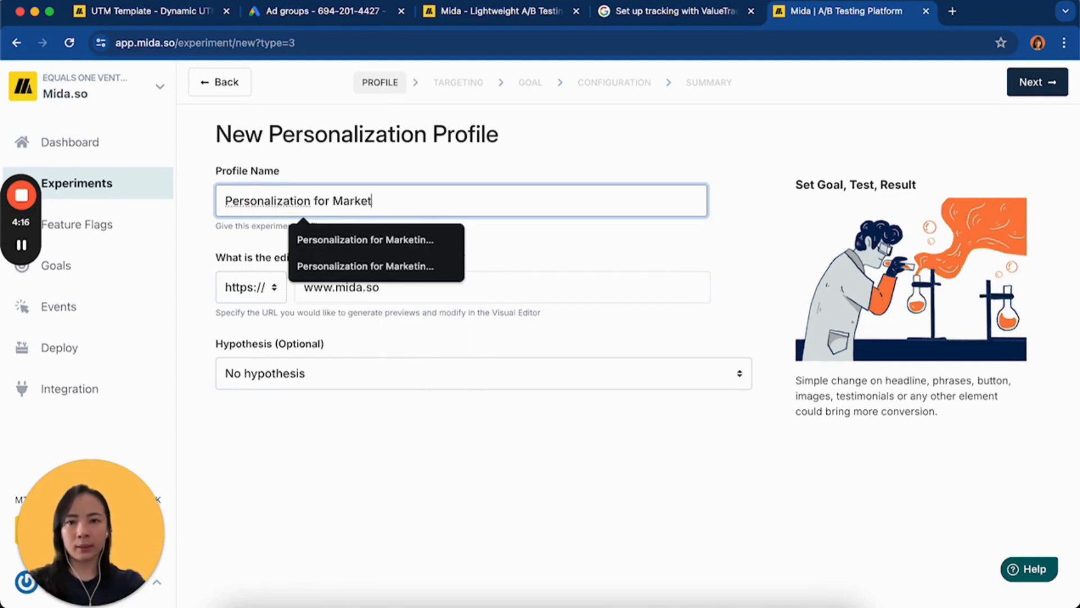
{"action": "type", "text": "ing Managers"}
{"action": "left_click", "coordinate": [487, 166]}
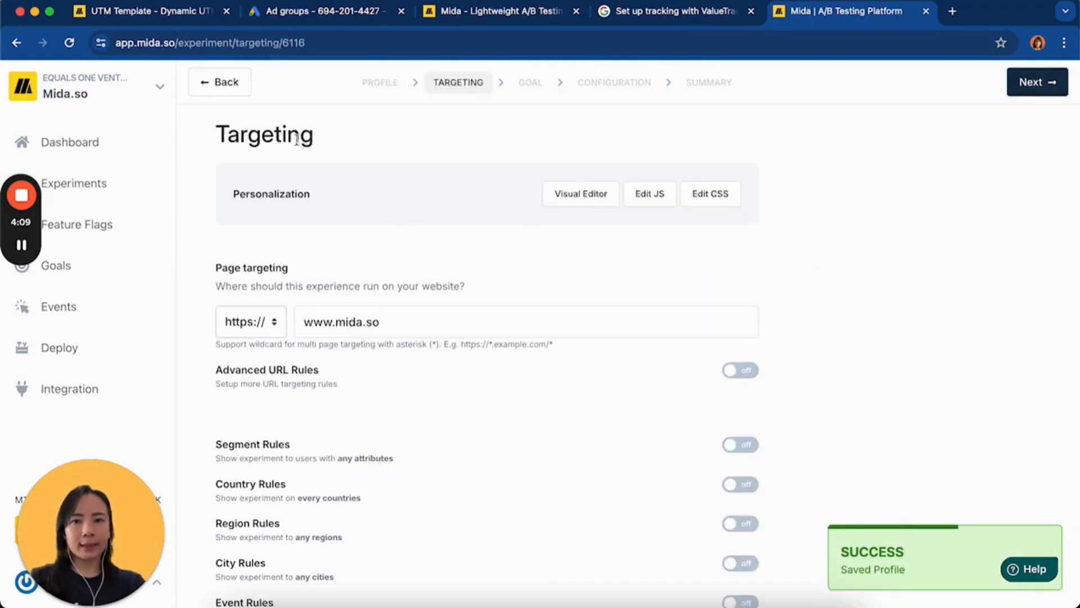
Load the personalization in the Visual Editor and open the main headline element for content editing
{"action": "left_click", "coordinate": [579, 196]}
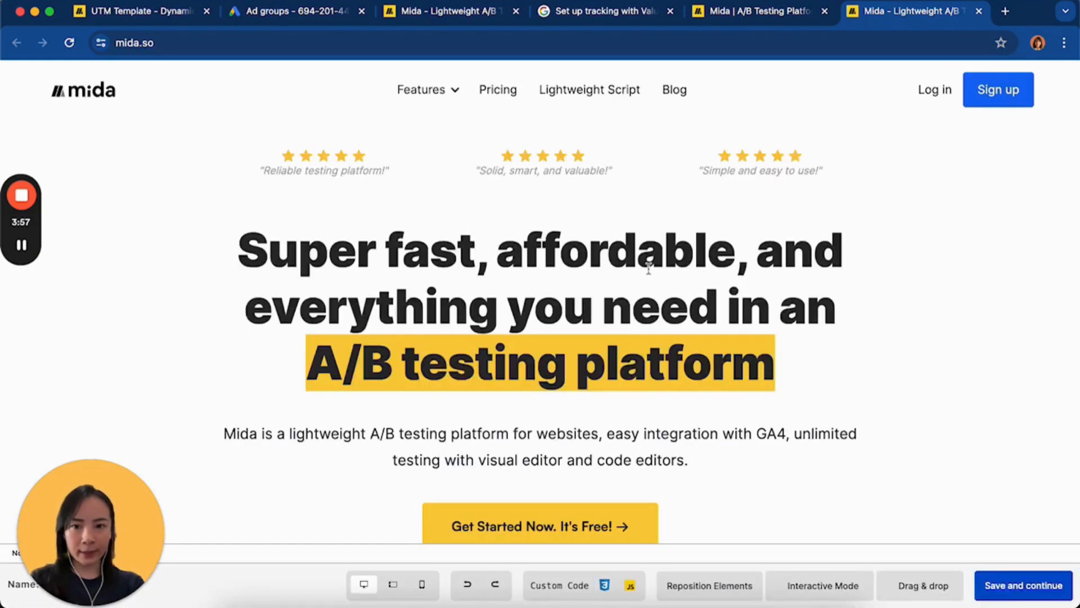
{"action": "scroll", "coordinate": [343, 271], "scroll_direction": "down", "scroll_amount": 6}
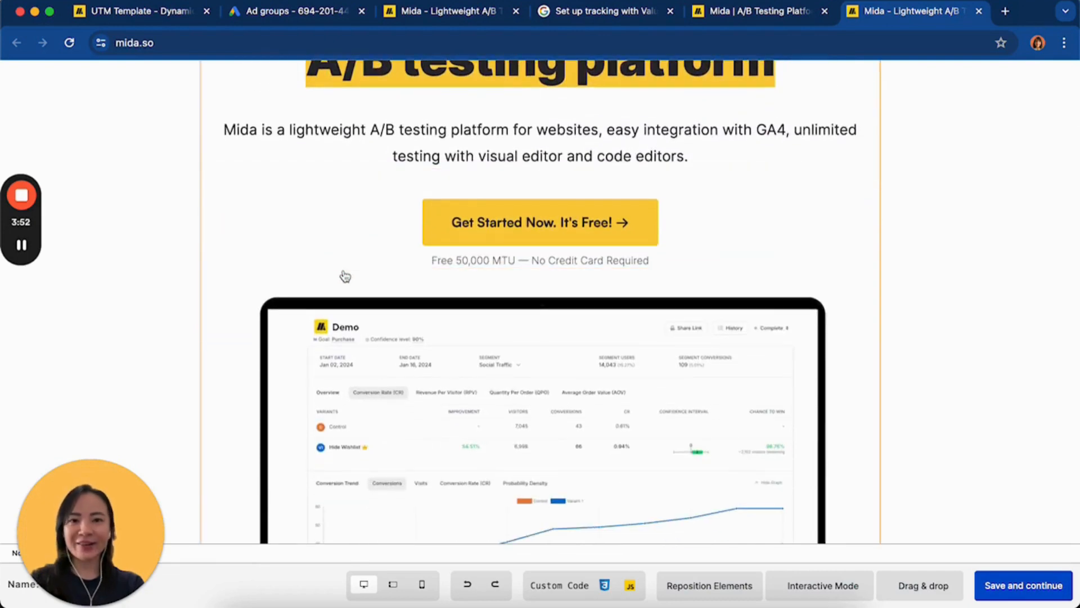
{"action": "scroll", "coordinate": [328, 217], "scroll_direction": "up", "scroll_amount": 1}
{"action": "scroll", "coordinate": [412, 185], "scroll_direction": "up", "scroll_amount": 5}
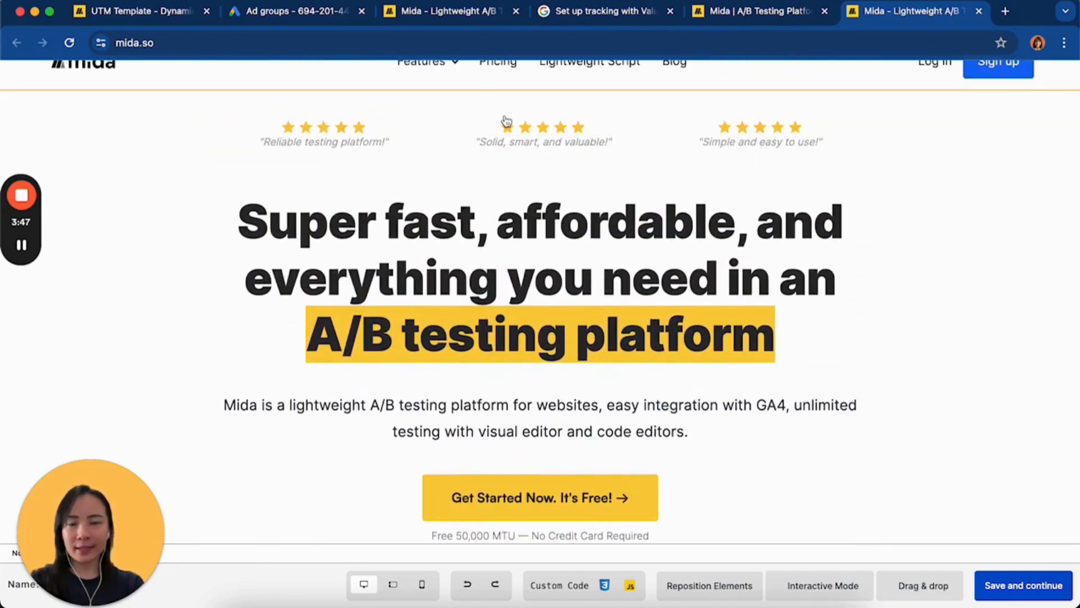
{"action": "scroll", "coordinate": [501, 225], "scroll_direction": "up", "scroll_amount": 1}
{"action": "left_click", "coordinate": [508, 280]}
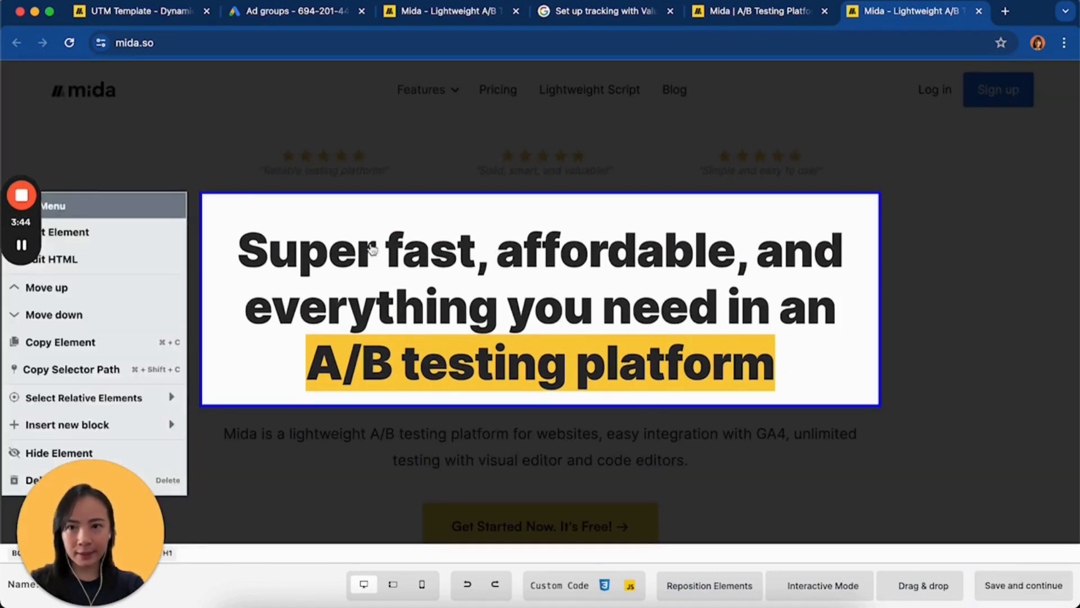
{"action": "left_click", "coordinate": [140, 231]}
{"action": "left_click", "coordinate": [860, 151]}
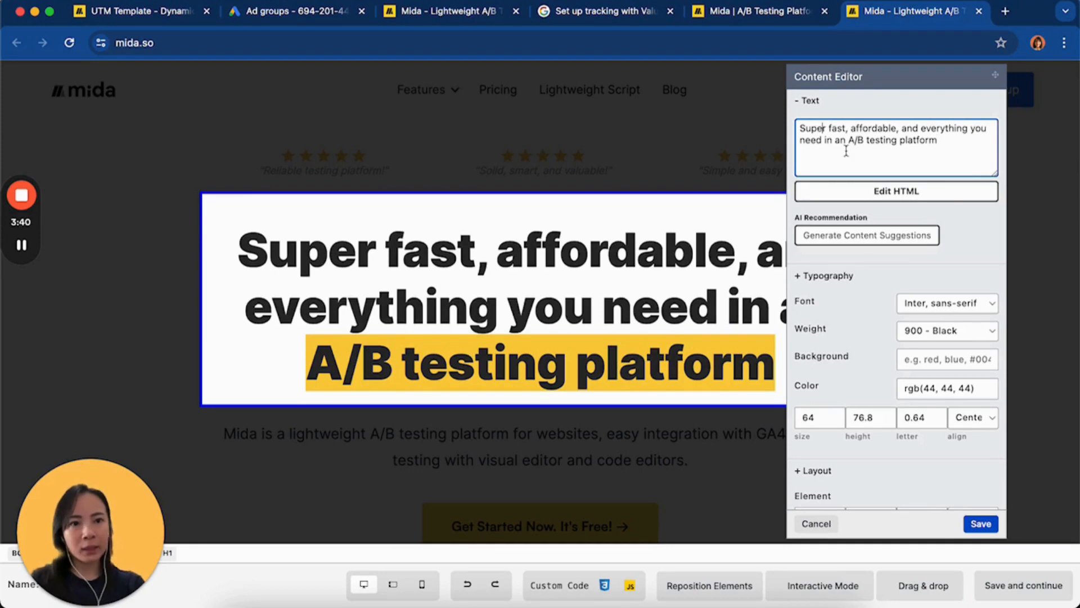
Replace "you" in the headline text with "Marketing Managers"
{"action": "left_click", "coordinate": [914, 140]}
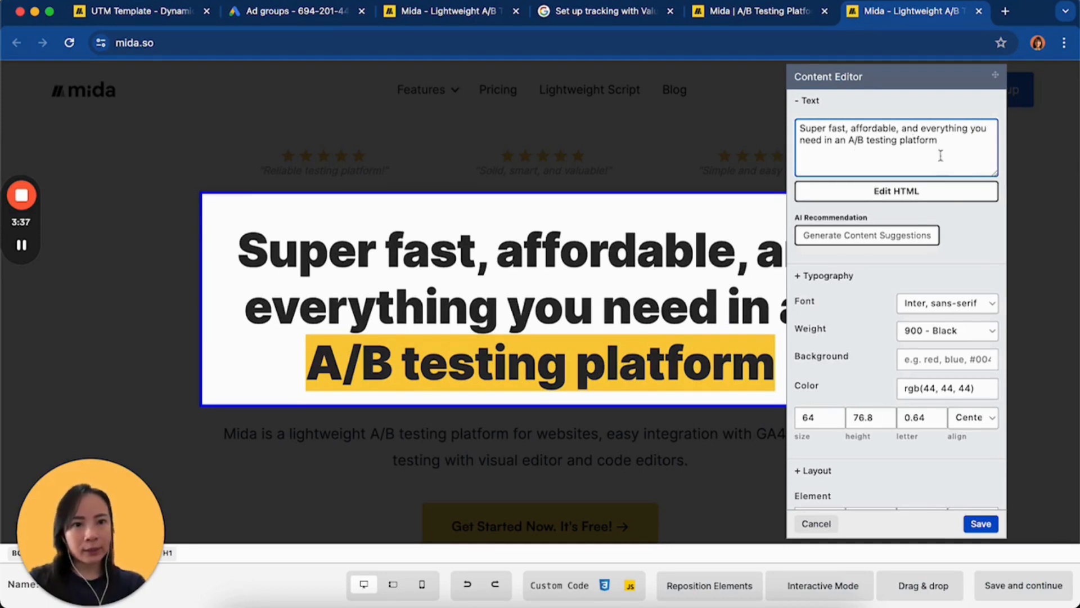
{"action": "left_click_drag", "start_coordinate": [987, 128], "coordinate": [973, 128]}
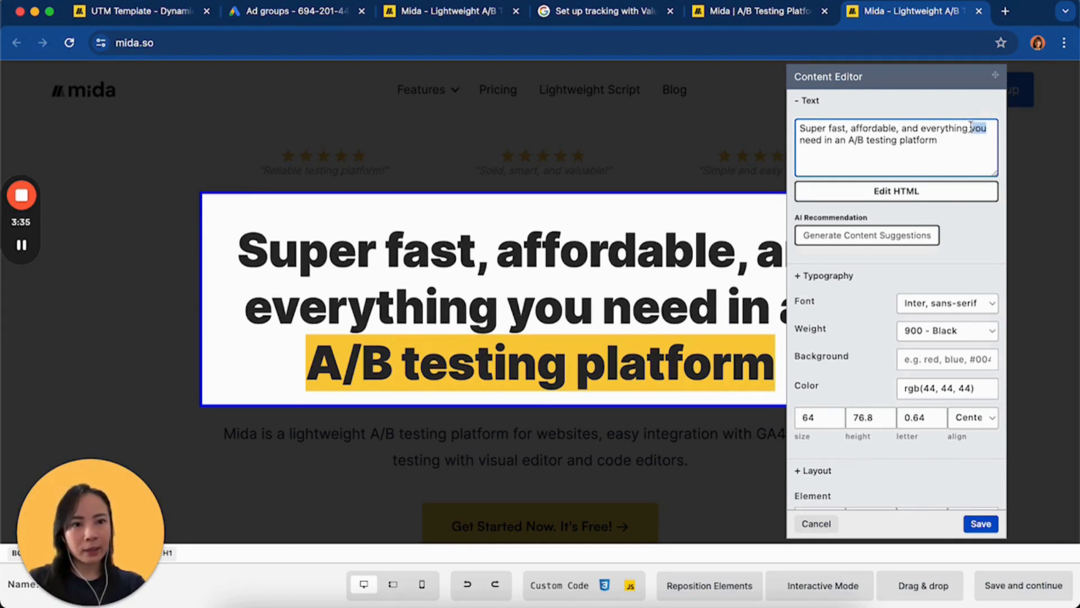
{"action": "key", "text": "BackSpace"}
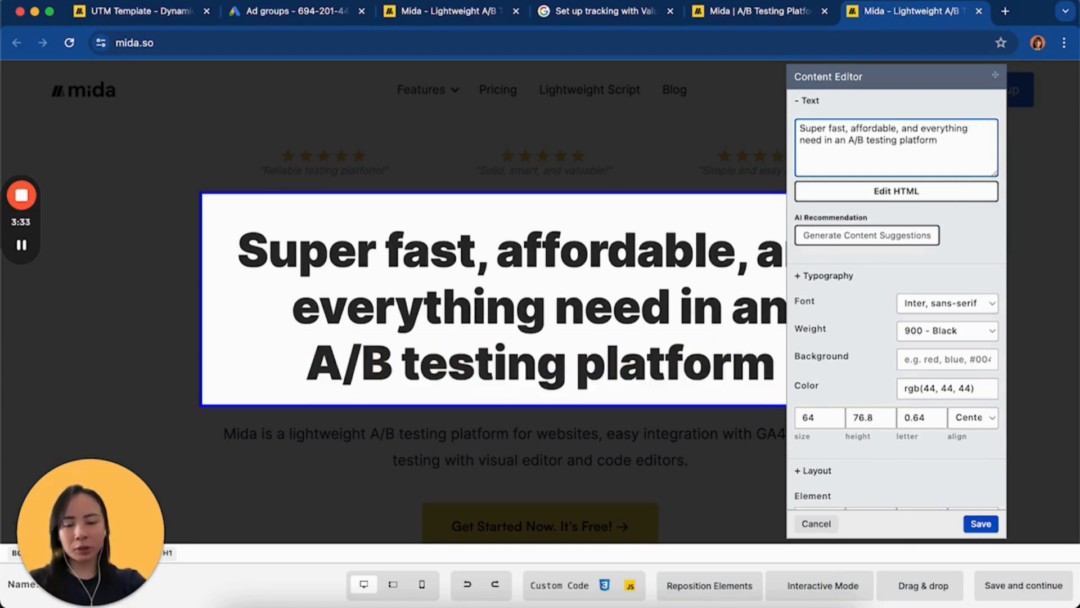
{"action": "type", "text": "DI"}
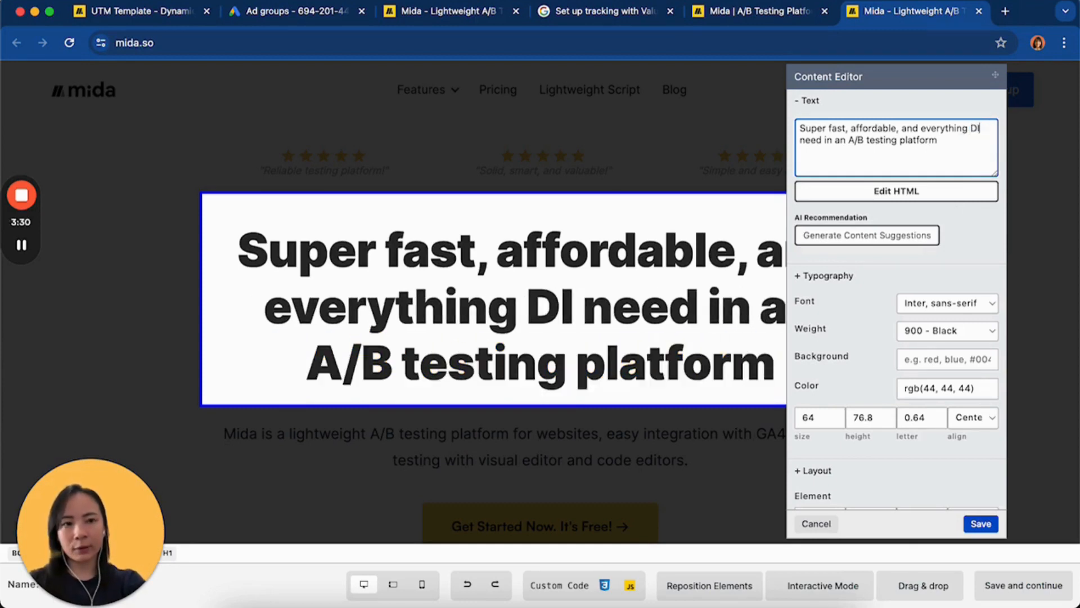
{"action": "key", "text": "BackSpace"}
{"action": "key", "text": "BackSpace"}
{"action": "type", "text": "mA"}
{"action": "key", "text": "BackSpace"}
{"action": "key", "text": "BackSpace"}
{"action": "type", "text": "Ma"}
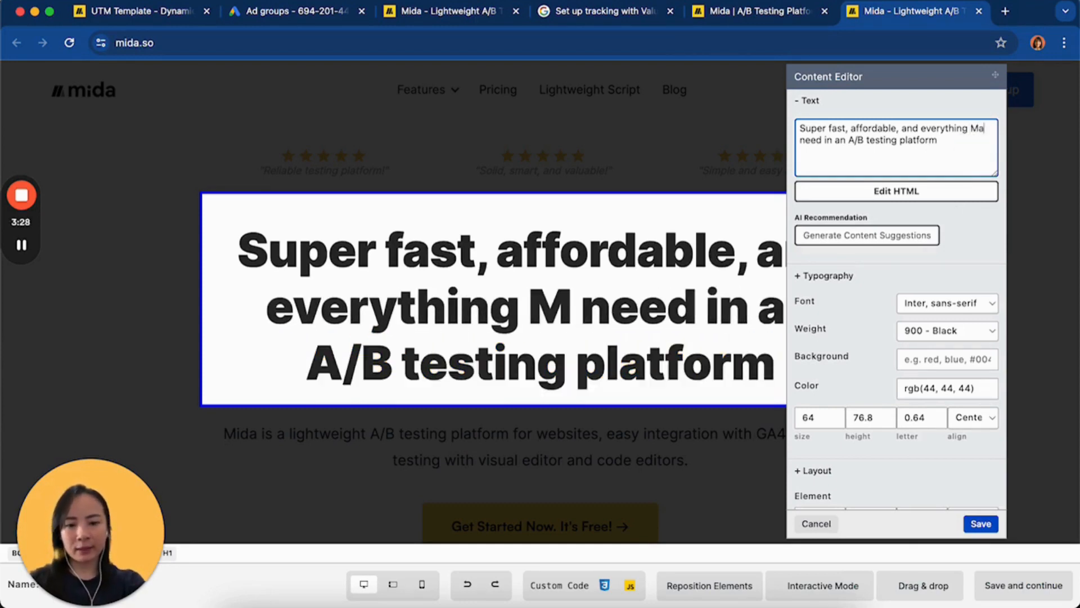
{"action": "type", "text": "rketing Man"}
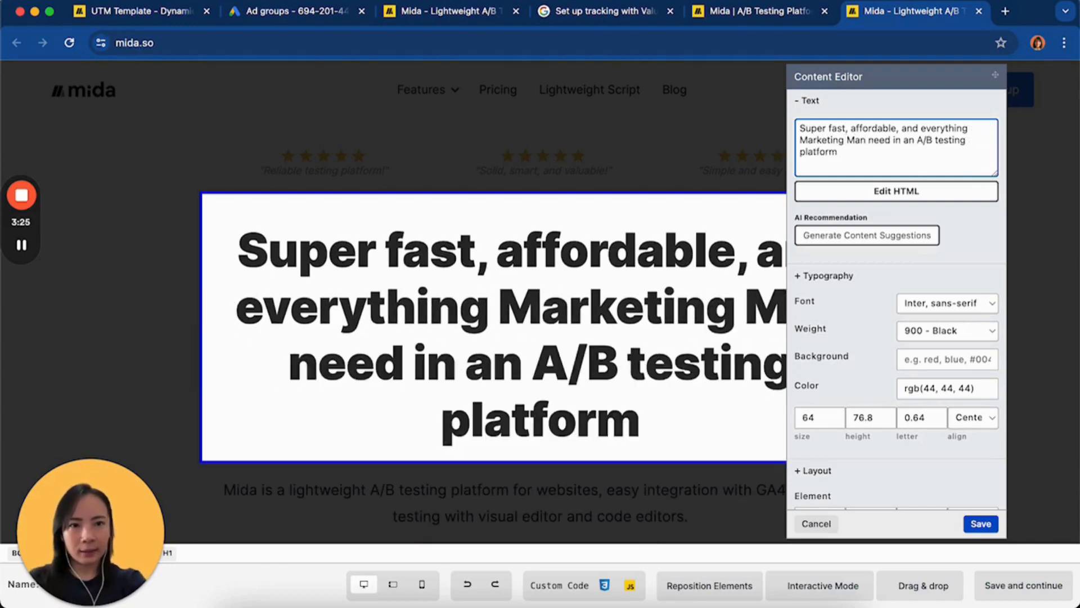
{"action": "type", "text": "agers"}
Replace "Marketing Managers" in the headline text with the placeholder {{utm_content}}, copying the parameter name from the landing page address
{"action": "left_click", "coordinate": [868, 151]}
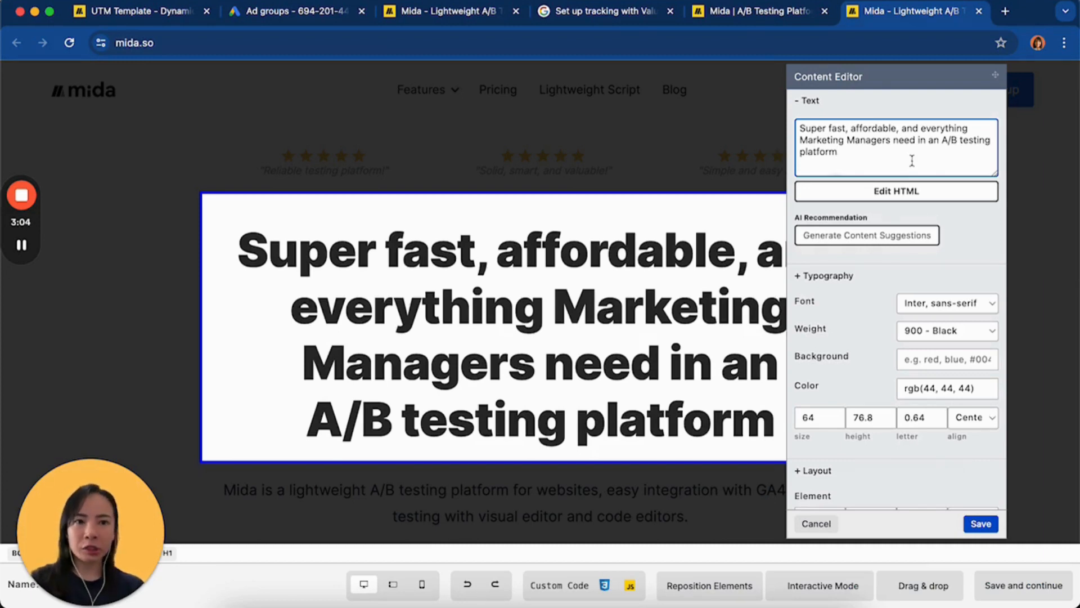
{"action": "left_click_drag", "start_coordinate": [890, 140], "coordinate": [799, 140]}
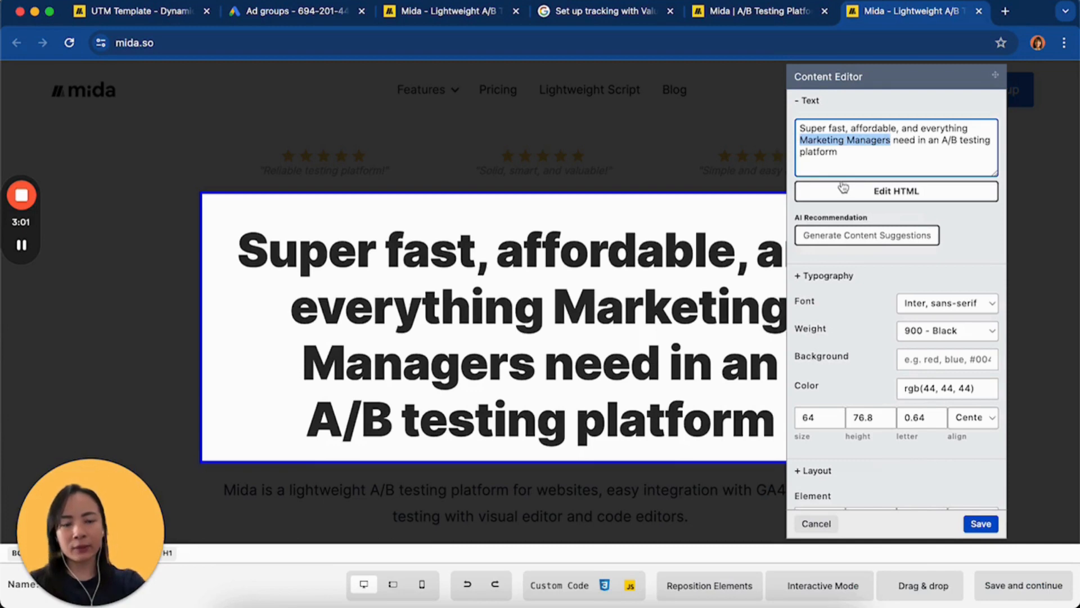
{"action": "type", "text": "{{}}"}
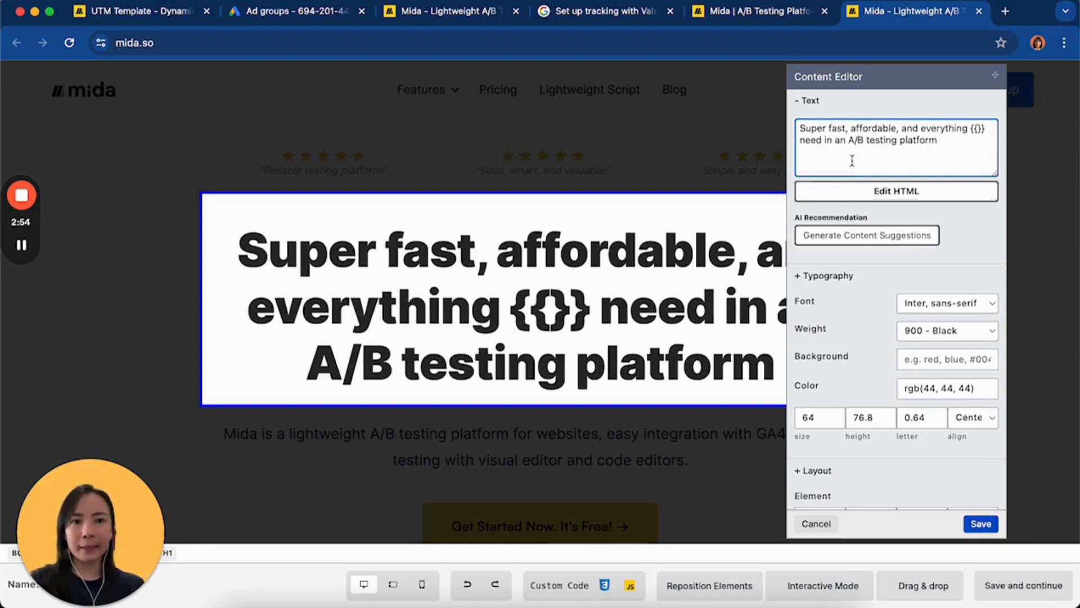
{"action": "left_click", "coordinate": [450, 20]}
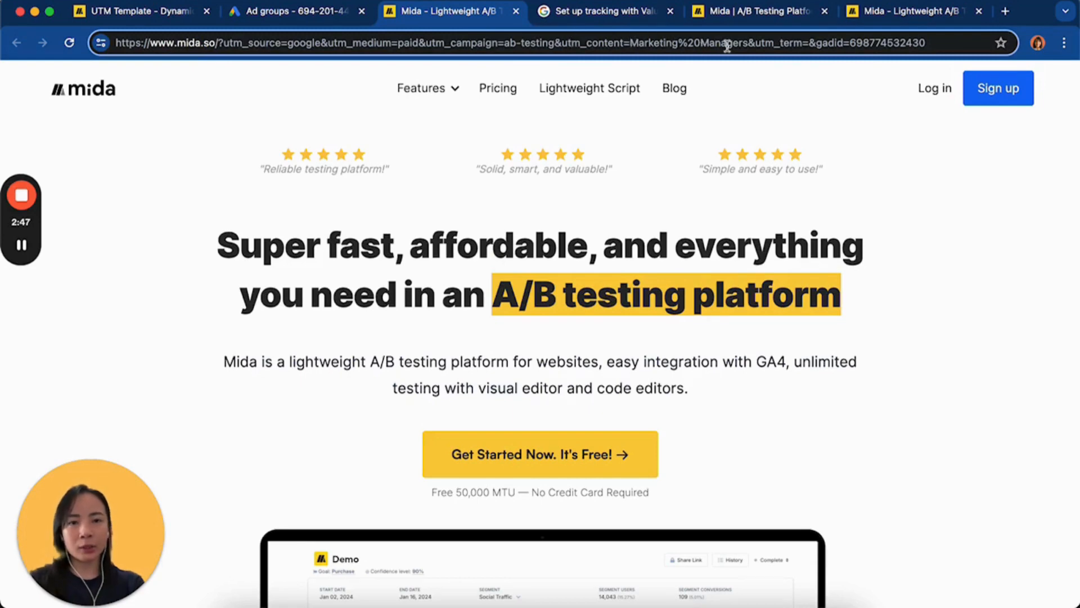
{"action": "left_click_drag", "start_coordinate": [624, 43], "coordinate": [561, 44]}
{"action": "key", "text": "super+c"}
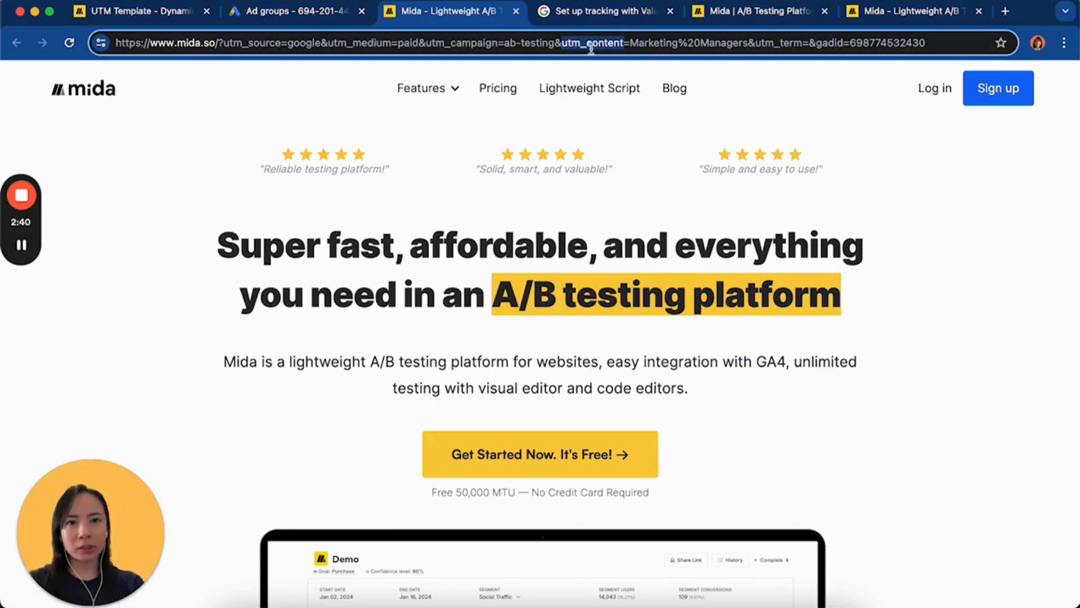
{"action": "left_click", "coordinate": [870, 12]}
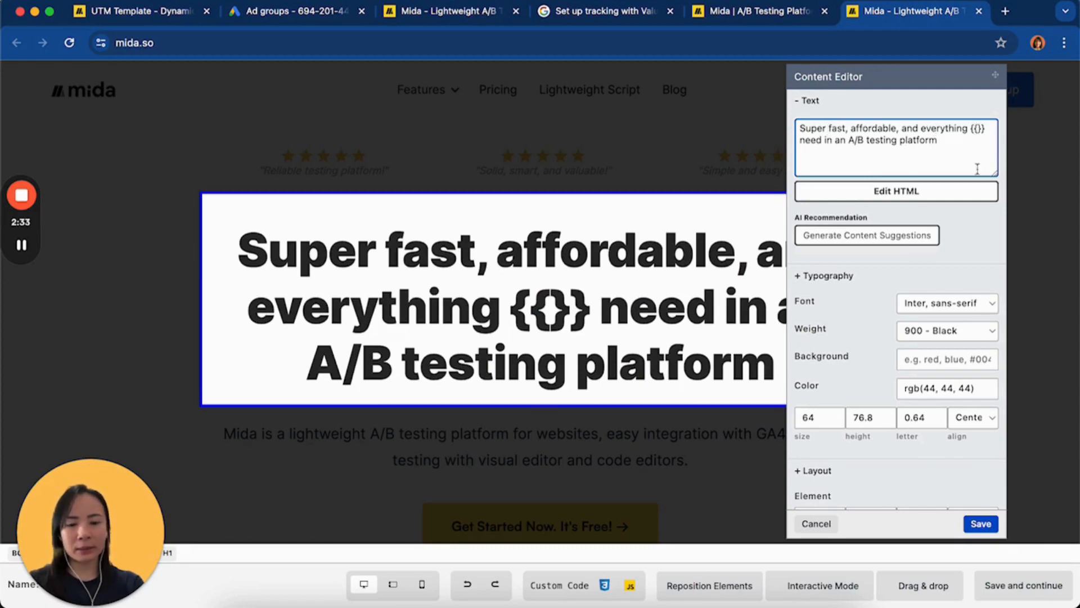
{"action": "key", "text": "super+v"}
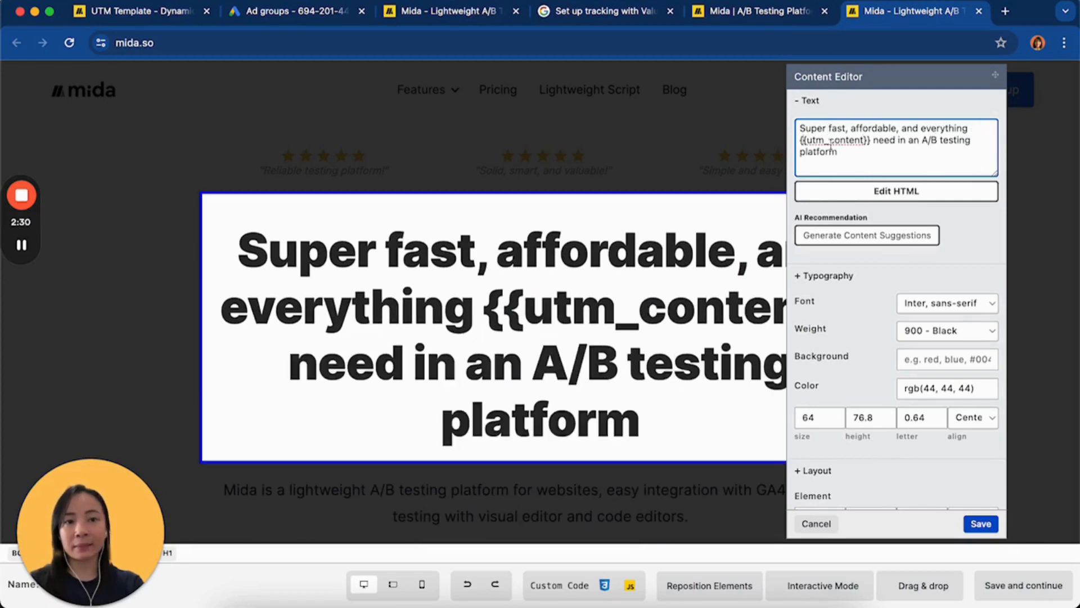
Compare the headline's utm_content placeholder with the value assigned to that parameter in the landing page address
{"action": "left_click_drag", "start_coordinate": [863, 144], "coordinate": [816, 143]}
{"action": "left_click", "coordinate": [854, 159]}
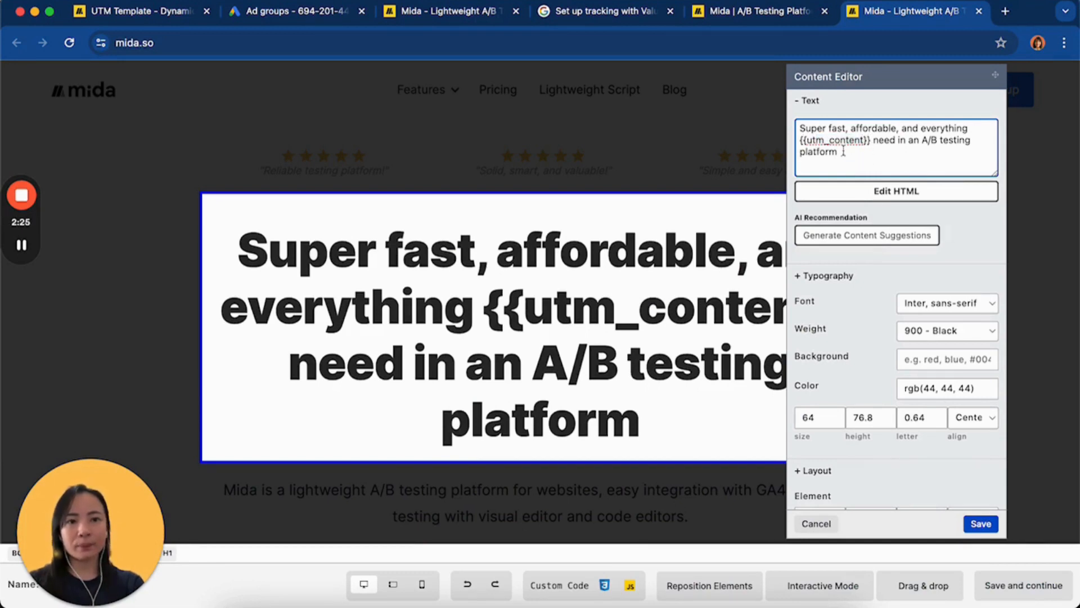
{"action": "left_click", "coordinate": [738, 12]}
{"action": "left_click", "coordinate": [481, 12]}
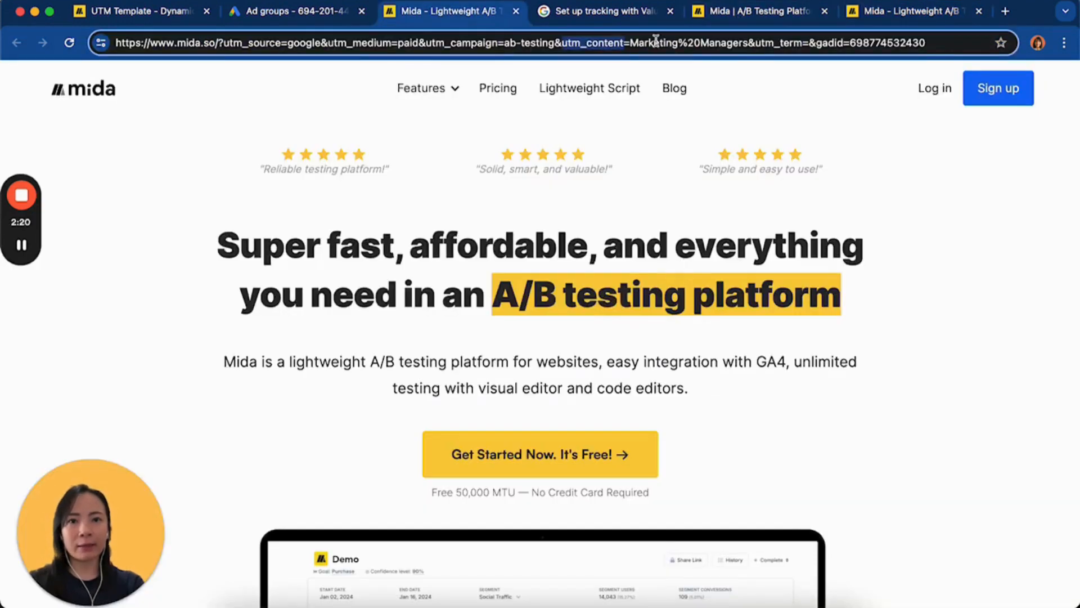
{"action": "left_click_drag", "start_coordinate": [679, 43], "coordinate": [638, 43]}
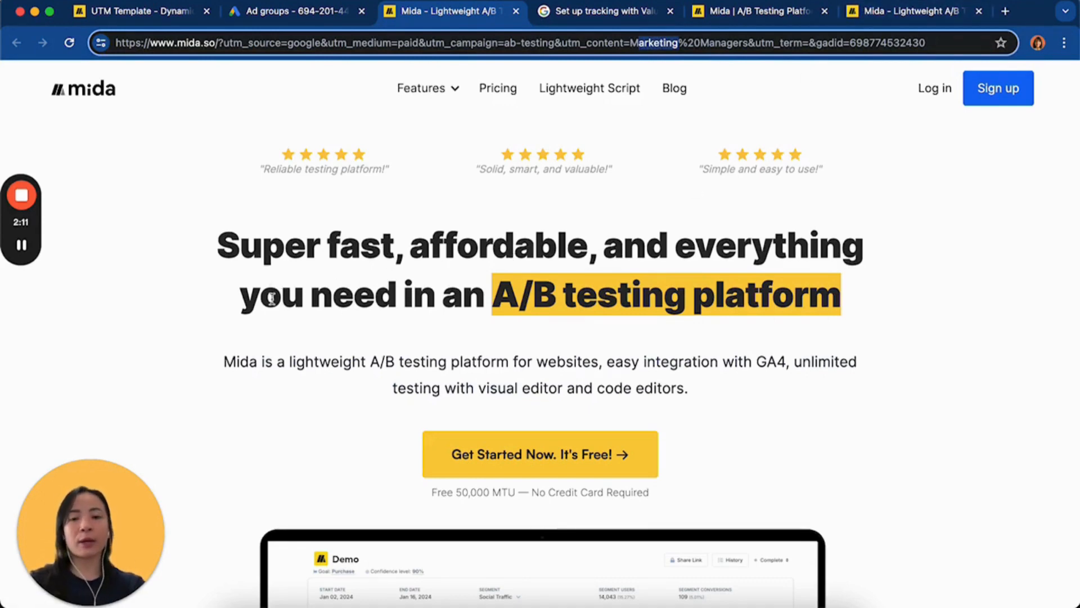
Save the edited headline and finish the Visual Editor session to return to the targeting settings
{"action": "left_click", "coordinate": [887, 18]}
{"action": "left_click", "coordinate": [968, 519]}
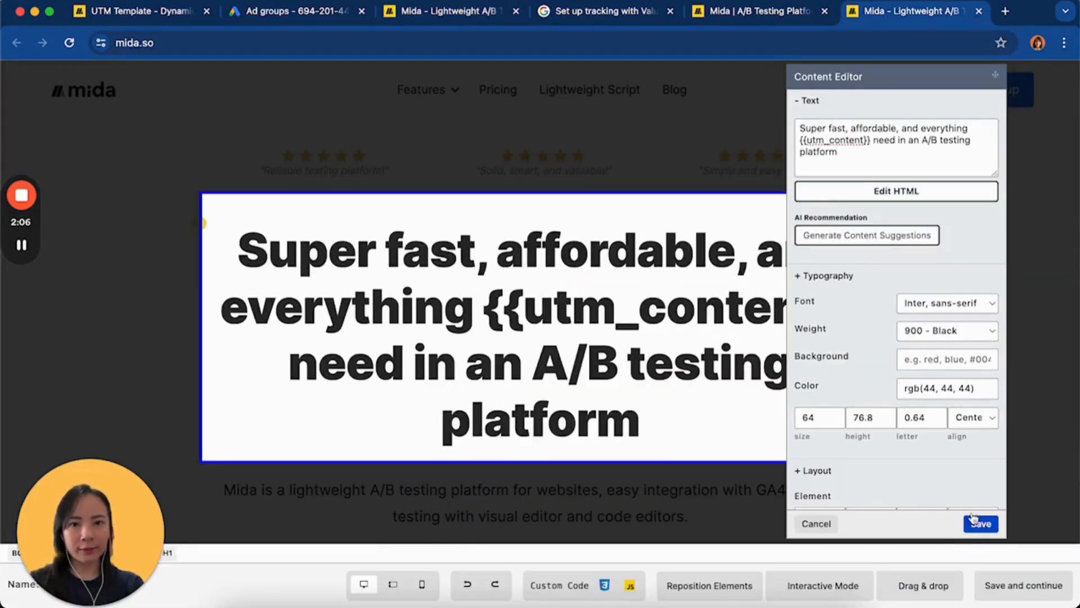
{"action": "scroll", "coordinate": [703, 417], "scroll_direction": "down", "scroll_amount": 1}
{"action": "left_click", "coordinate": [1005, 589]}
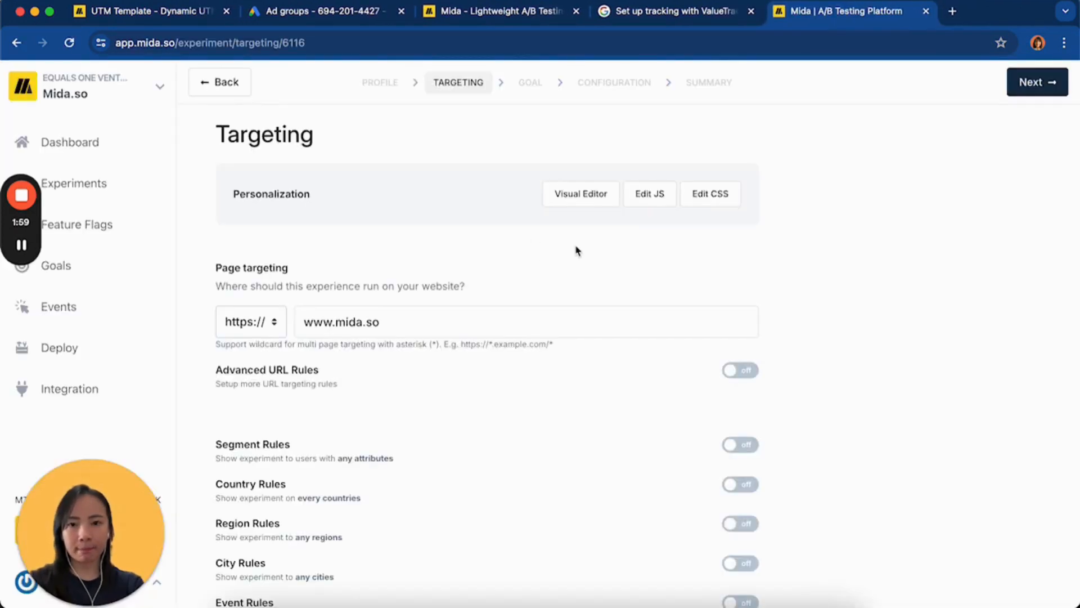
Review the personalization's targeting options and turn on Segment Rules
{"action": "scroll", "coordinate": [542, 273], "scroll_direction": "down", "scroll_amount": 1}
{"action": "scroll", "coordinate": [543, 273], "scroll_direction": "up", "scroll_amount": 1}
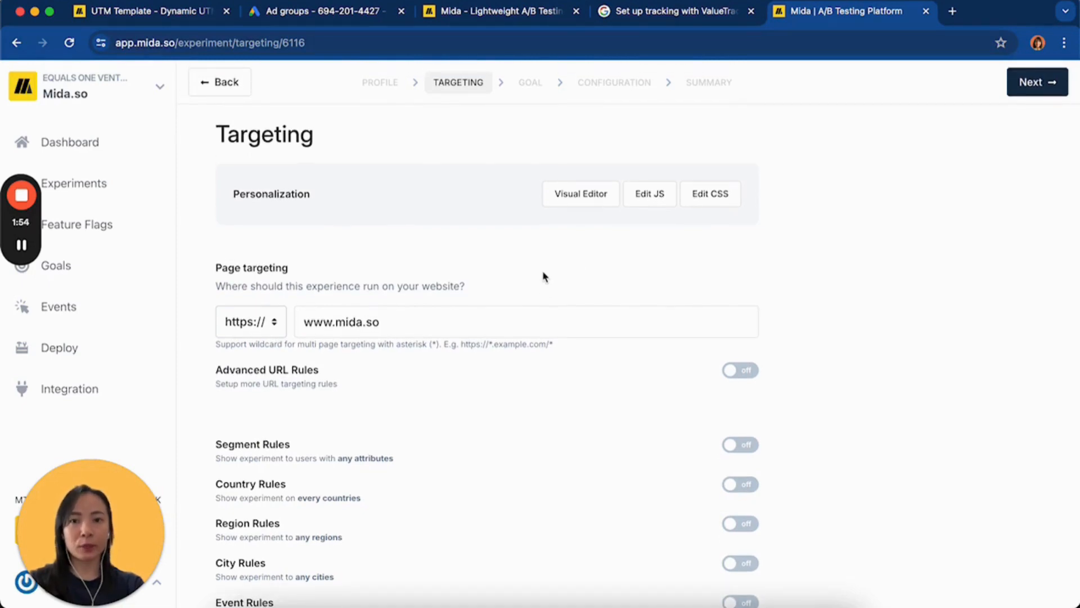
{"action": "scroll", "coordinate": [544, 275], "scroll_direction": "down", "scroll_amount": 5}
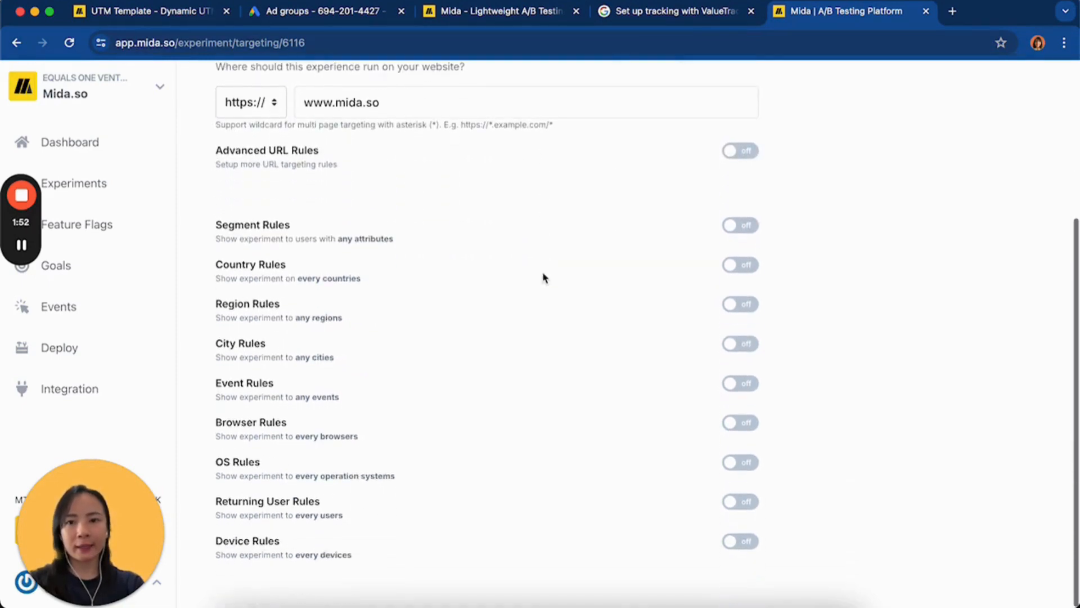
{"action": "scroll", "coordinate": [543, 277], "scroll_direction": "up", "scroll_amount": 5}
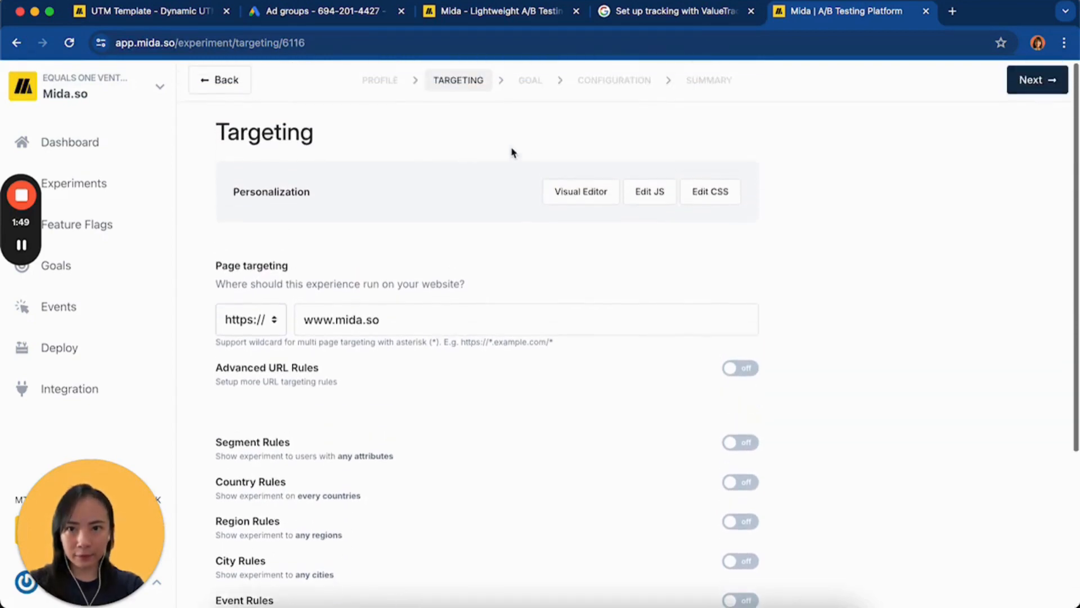
{"action": "scroll", "coordinate": [434, 221], "scroll_direction": "down", "scroll_amount": 5}
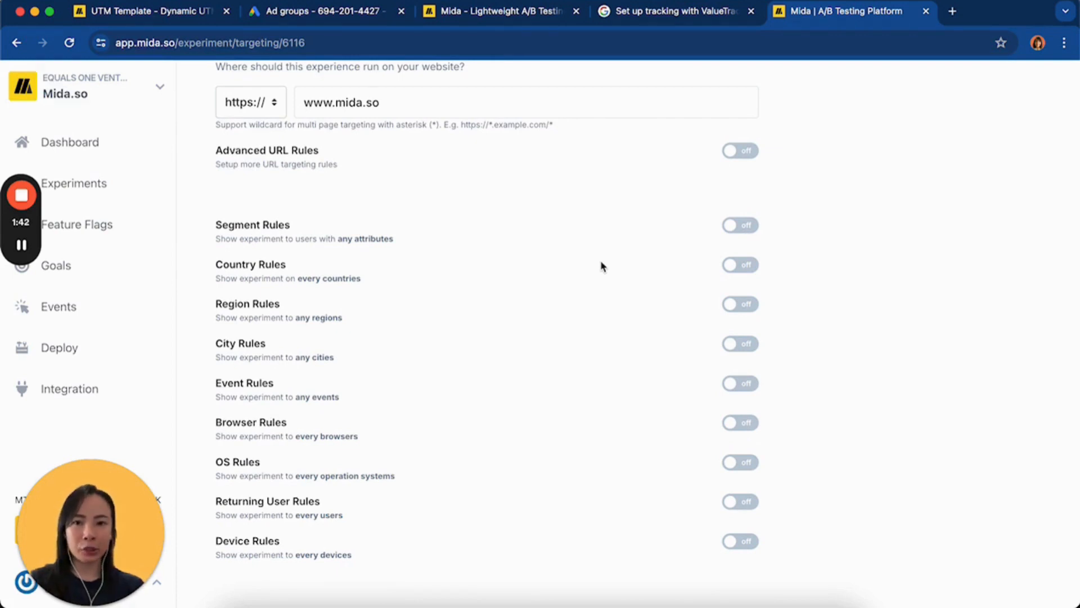
{"action": "left_click", "coordinate": [754, 230]}
{"action": "scroll", "coordinate": [341, 274], "scroll_direction": "down", "scroll_amount": 3}
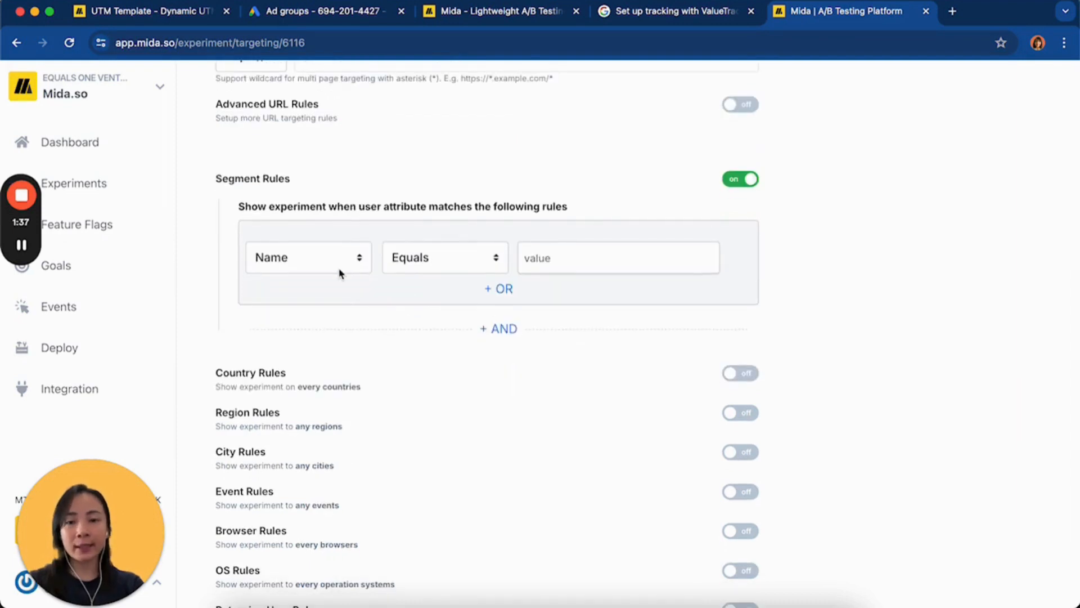
{"action": "scroll", "coordinate": [344, 264], "scroll_direction": "down", "scroll_amount": 1}
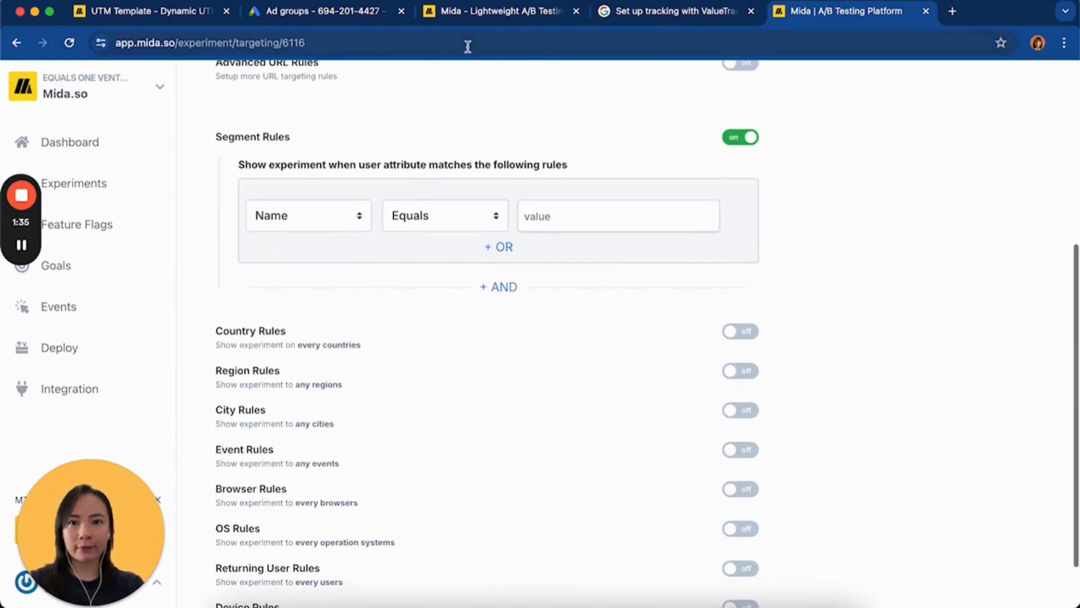
{"action": "scroll", "coordinate": [344, 216], "scroll_direction": "down", "scroll_amount": 1}
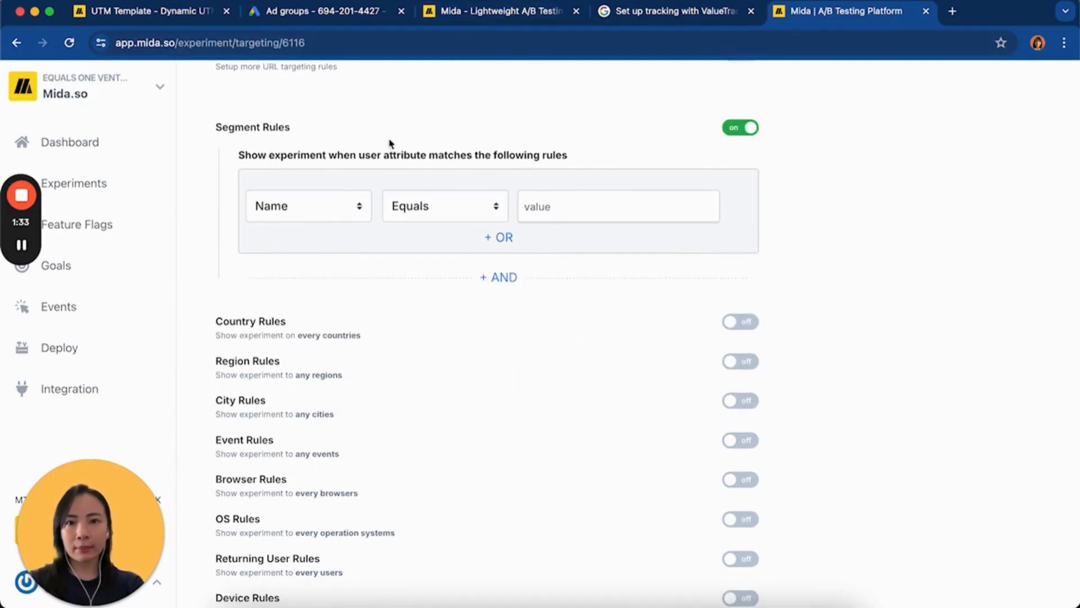
Copy the campaign value from the landing page address and set the segment rule to utm_campaign Equals ab-testing
{"action": "left_click", "coordinate": [471, 15]}
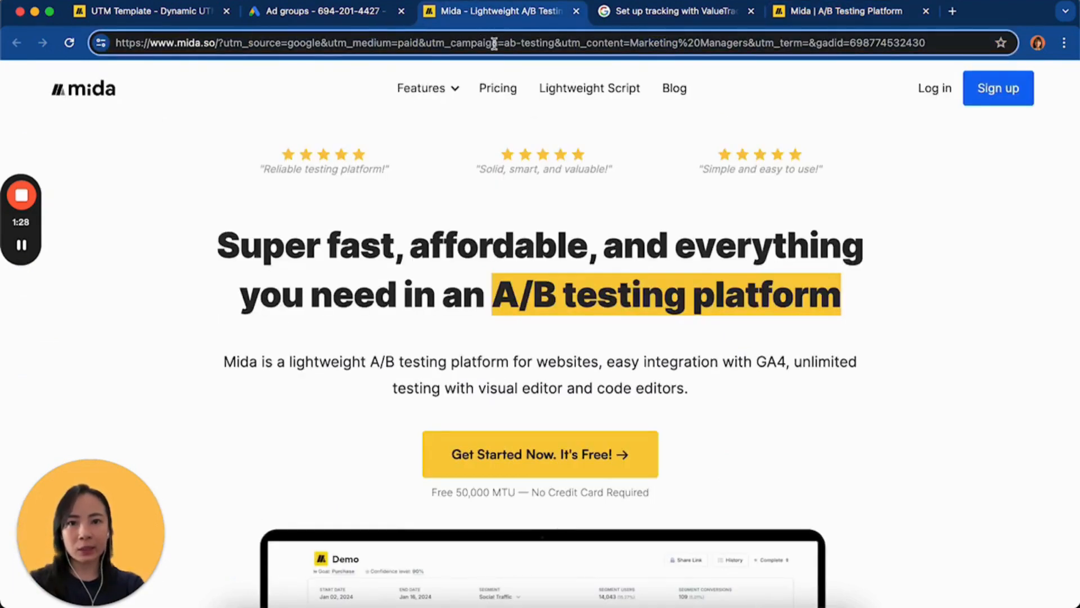
{"action": "left_click_drag", "start_coordinate": [498, 42], "coordinate": [426, 42]}
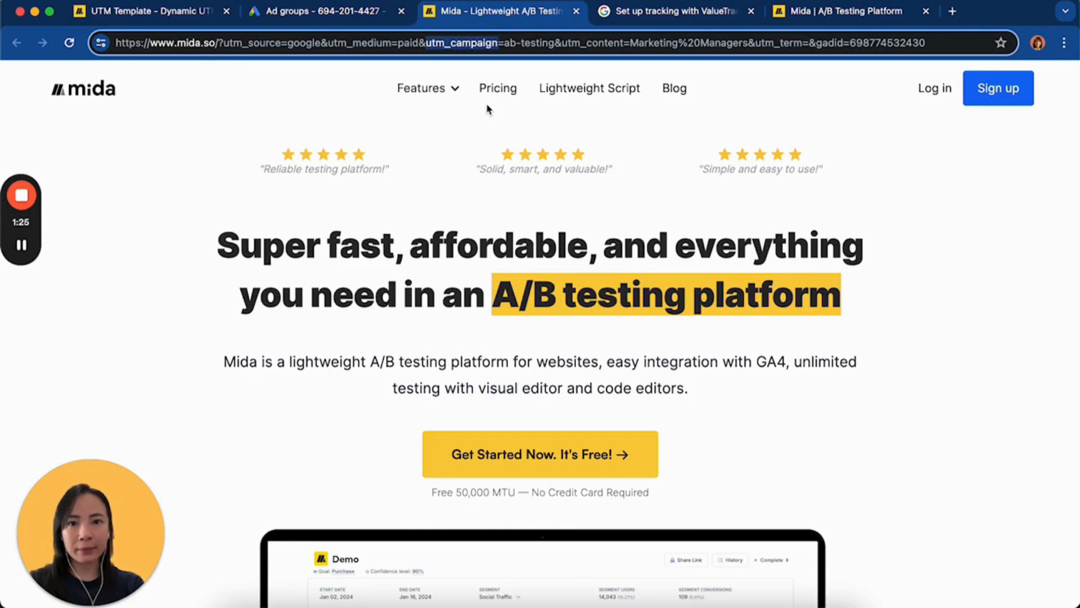
{"action": "left_click_drag", "start_coordinate": [554, 42], "coordinate": [503, 43]}
{"action": "key", "text": "super+c"}
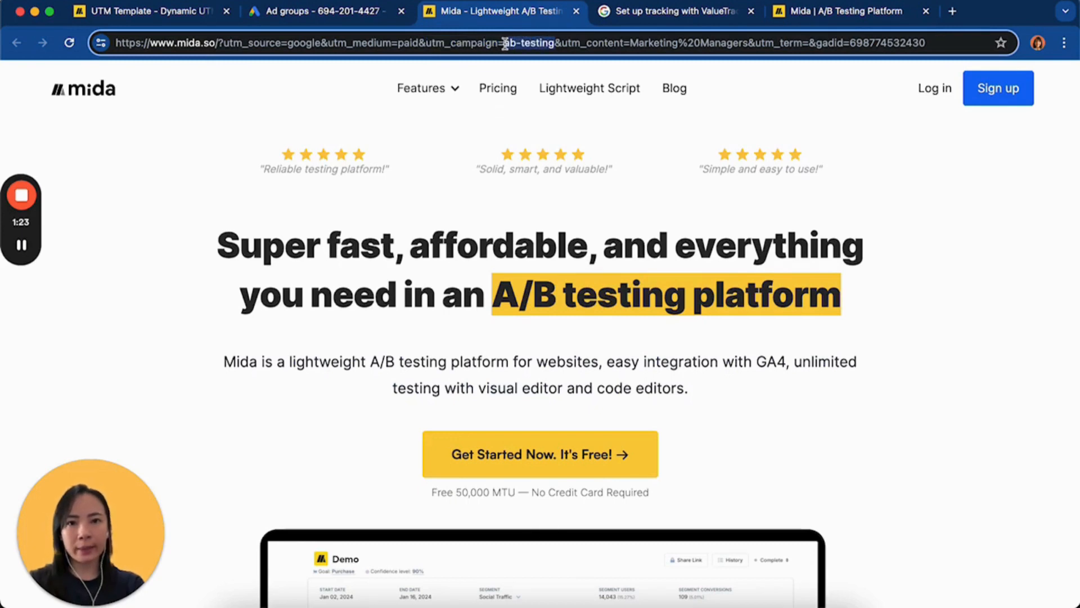
{"action": "left_click", "coordinate": [883, 11]}
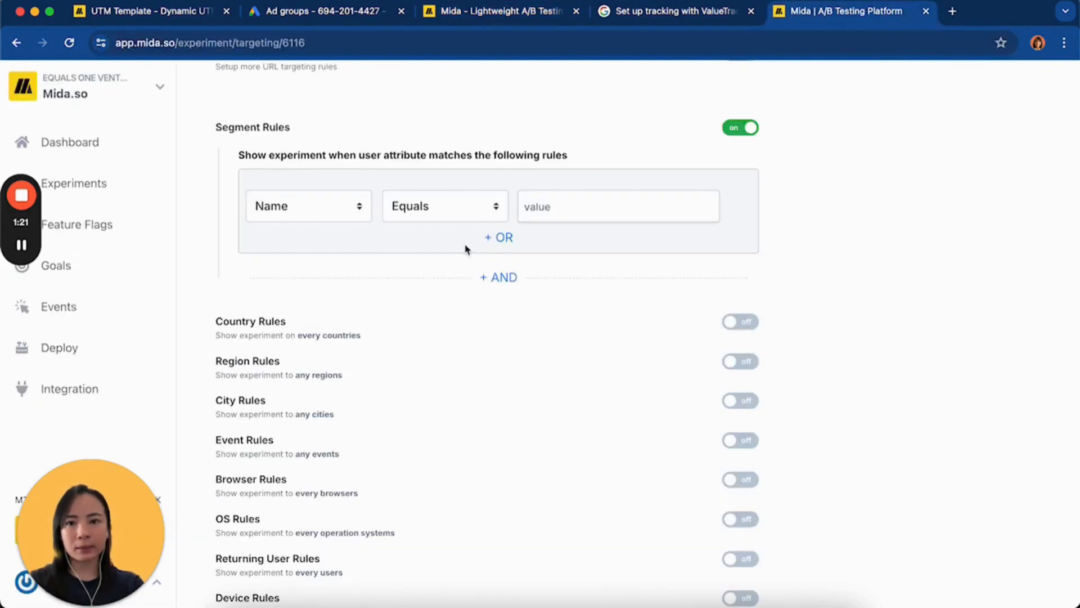
{"action": "scroll", "coordinate": [465, 246], "scroll_direction": "up", "scroll_amount": 1}
{"action": "left_click", "coordinate": [339, 228]}
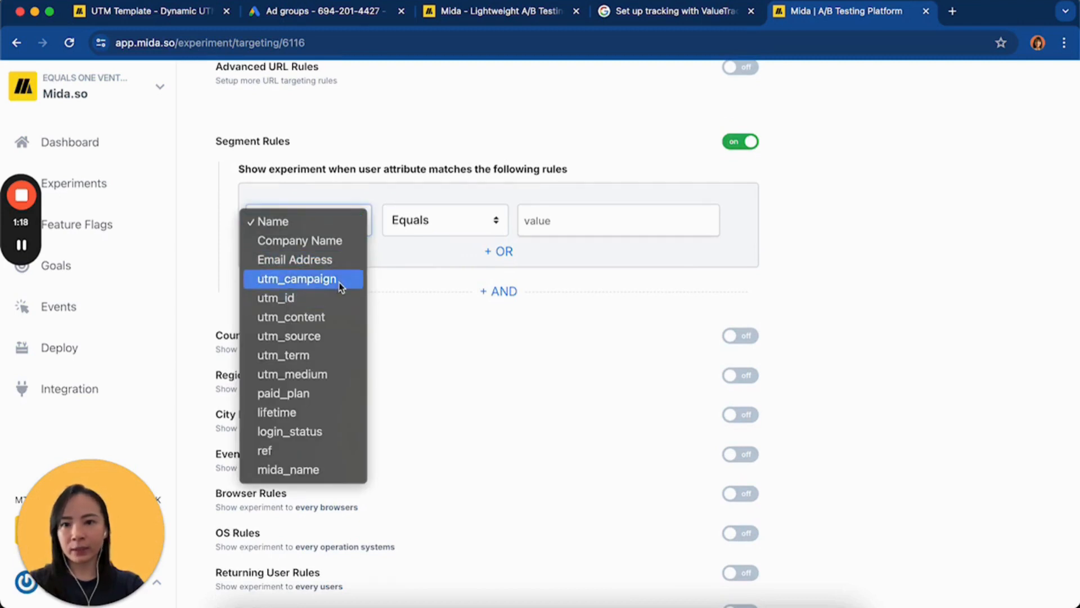
{"action": "left_click", "coordinate": [344, 279]}
{"action": "left_click", "coordinate": [581, 219]}
{"action": "key", "text": "super+v"}
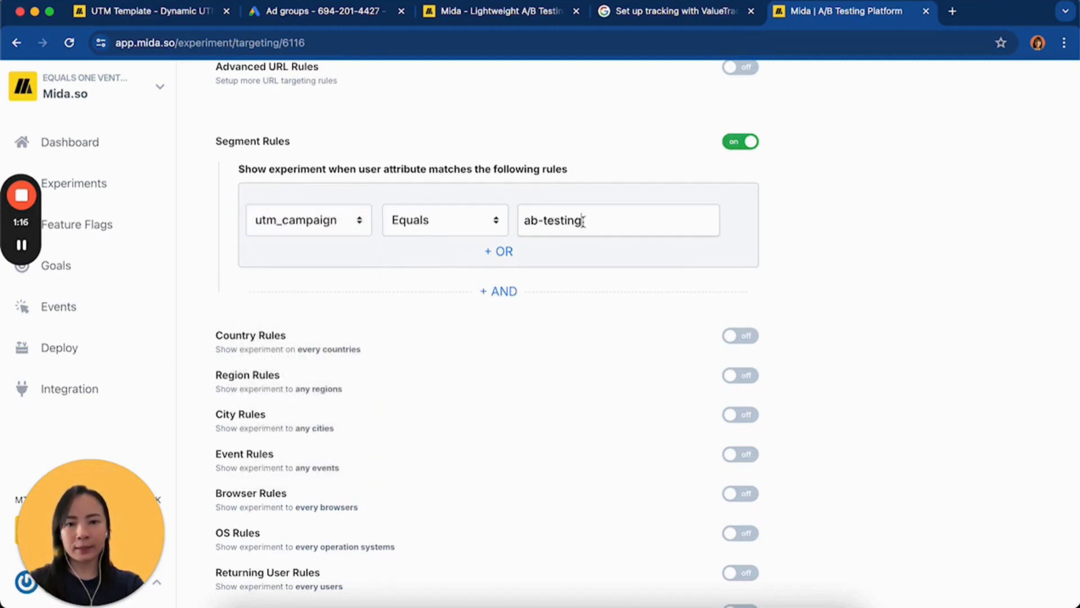
Review the remaining targeting rules, then save the targeting and continue to the goal setup
{"action": "scroll", "coordinate": [347, 286], "scroll_direction": "down", "scroll_amount": 2}
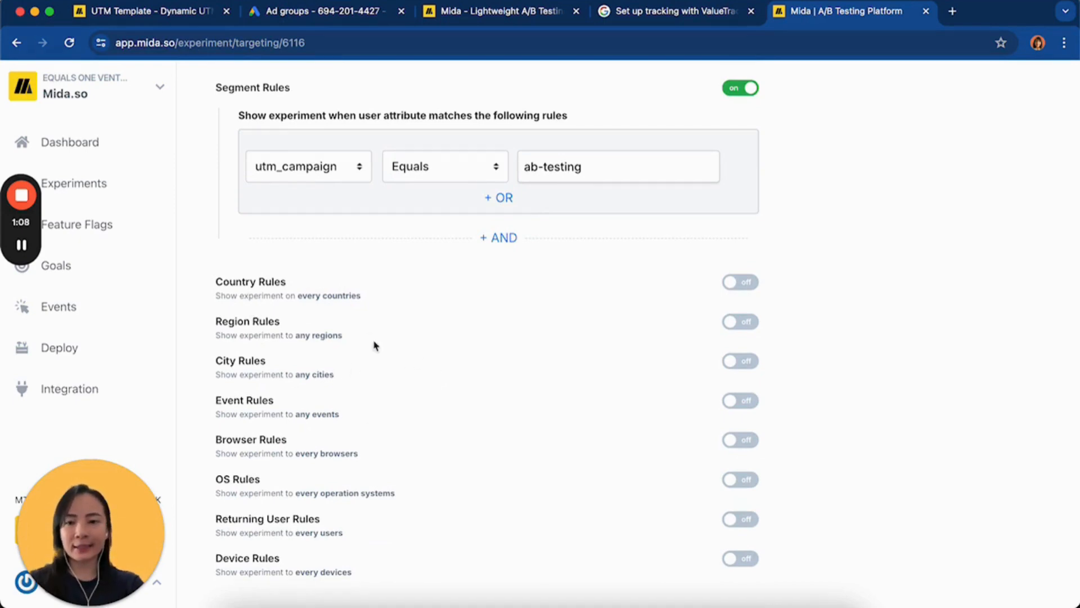
{"action": "scroll", "coordinate": [350, 328], "scroll_direction": "down", "scroll_amount": 1}
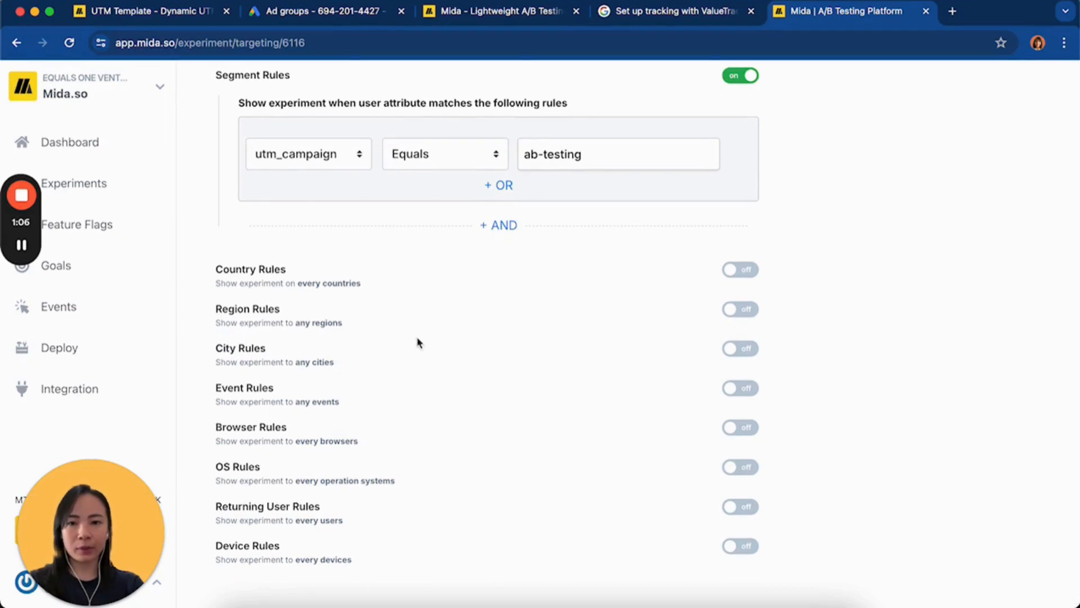
{"action": "scroll", "coordinate": [481, 343], "scroll_direction": "down", "scroll_amount": 1}
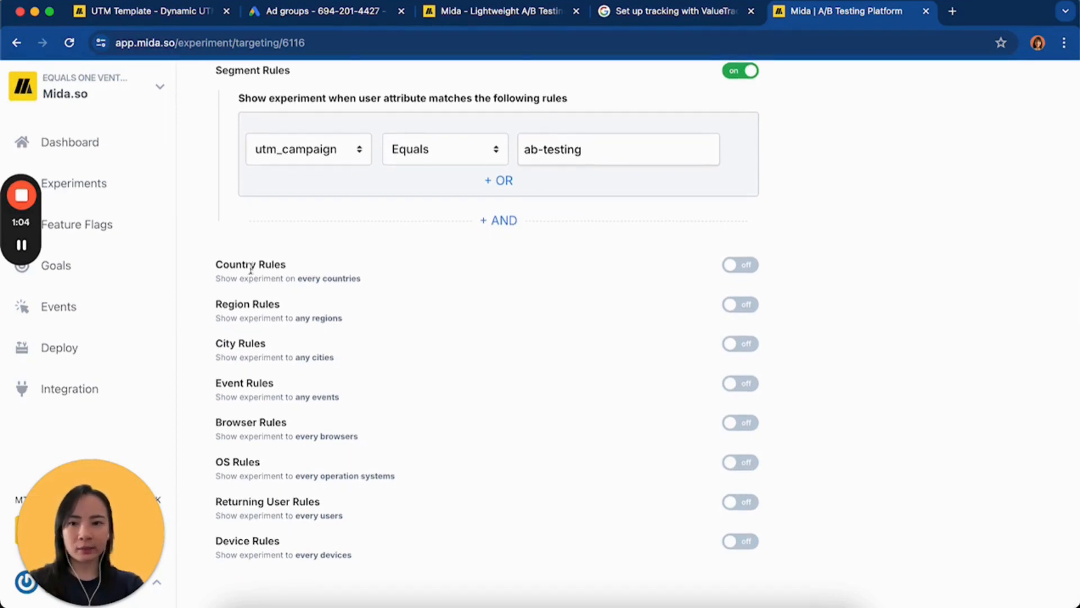
{"action": "scroll", "coordinate": [394, 372], "scroll_direction": "up", "scroll_amount": 10}
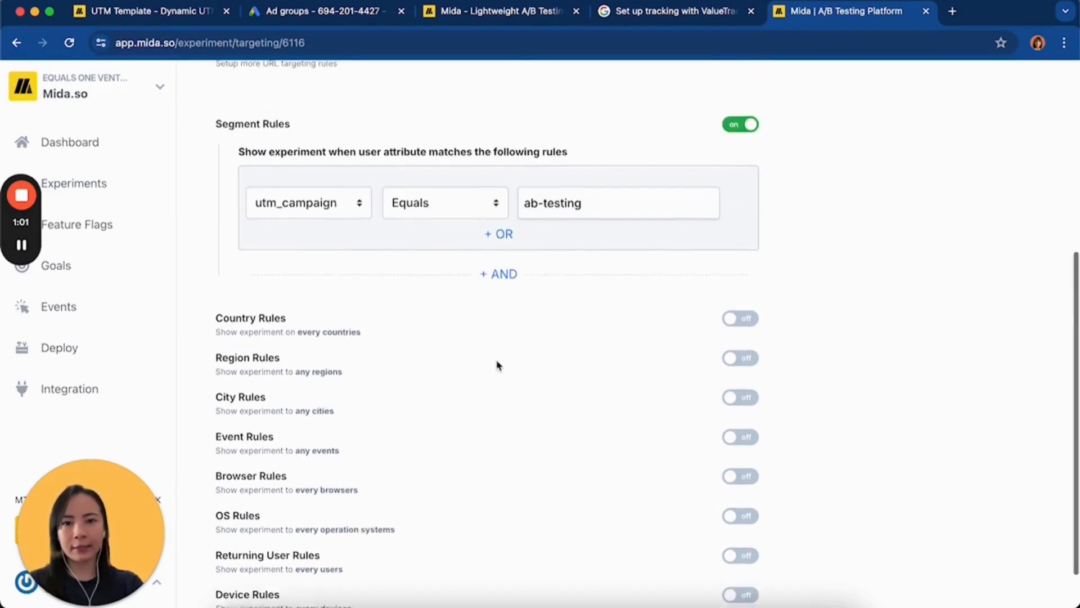
{"action": "scroll", "coordinate": [681, 263], "scroll_direction": "up", "scroll_amount": 4}
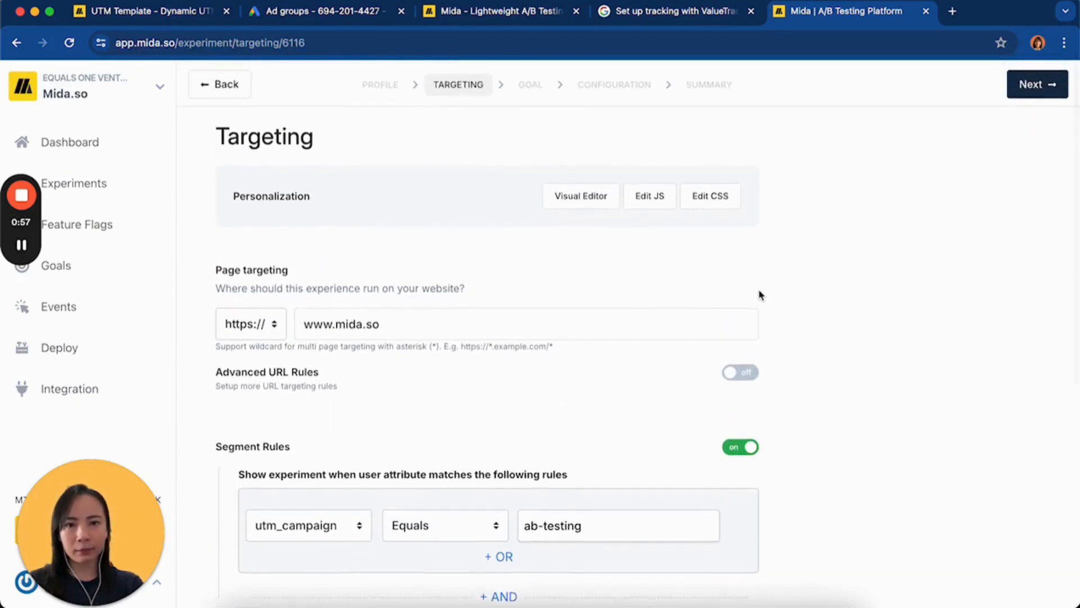
{"action": "left_click", "coordinate": [1035, 82]}
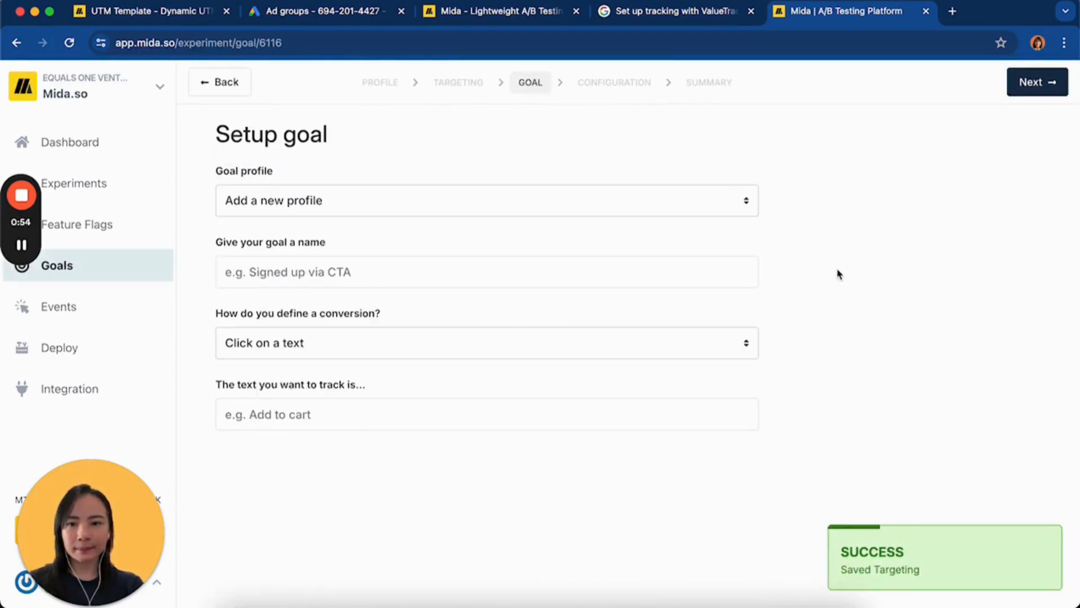
{"action": "left_click", "coordinate": [743, 210]}
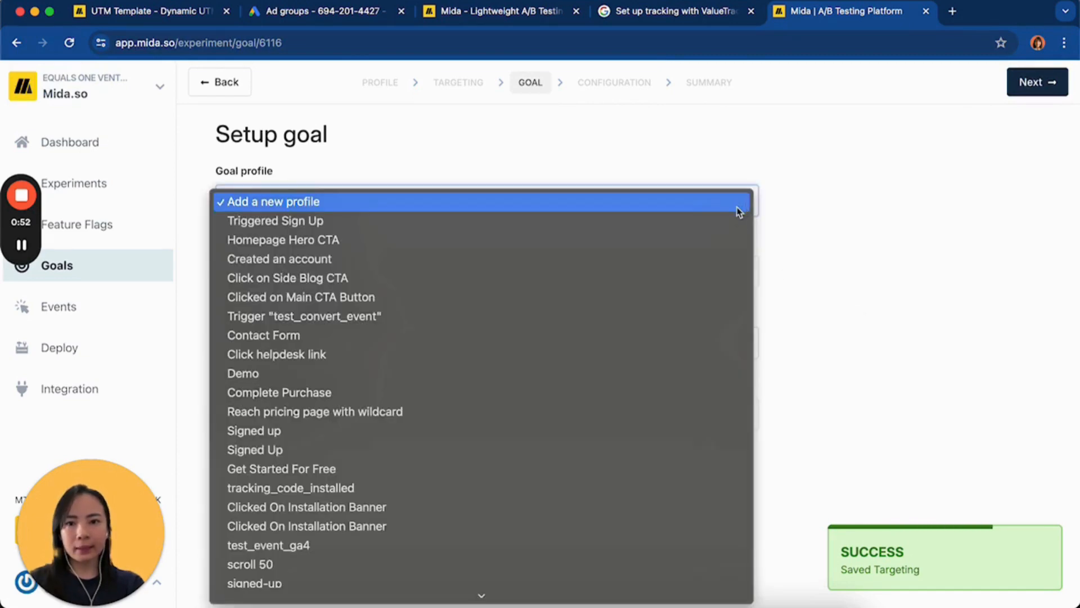
{"action": "left_click", "coordinate": [803, 289]}
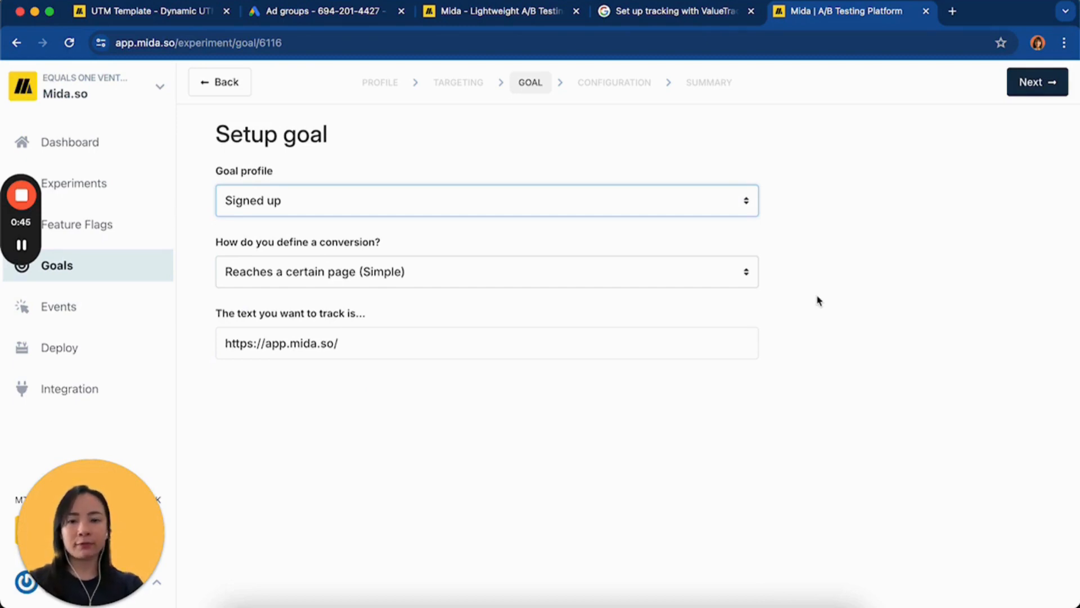
{"action": "left_click", "coordinate": [875, 282]}
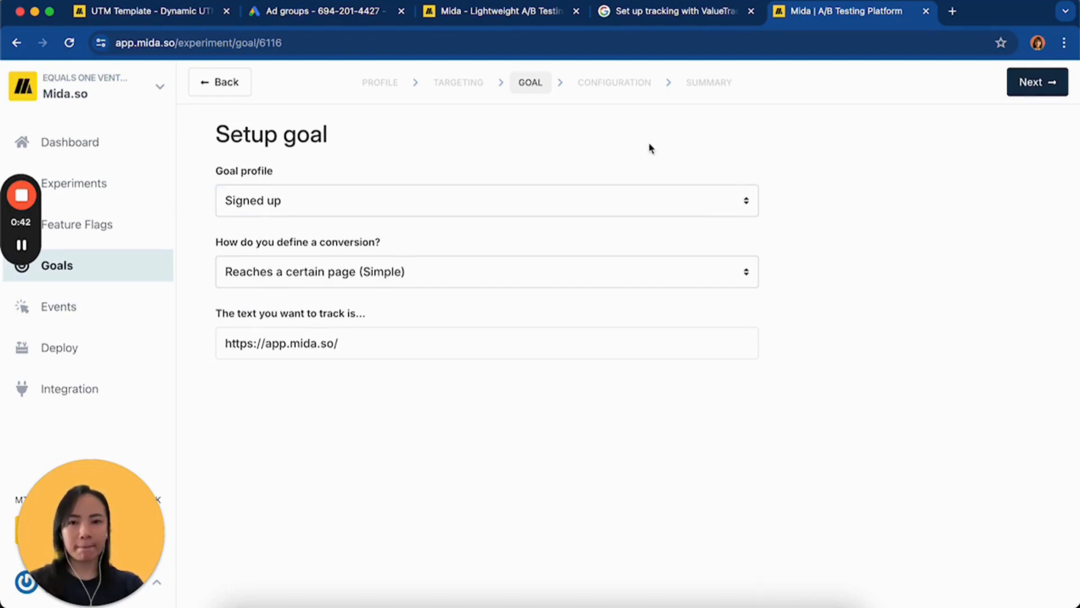
{"action": "left_click", "coordinate": [1020, 84]}
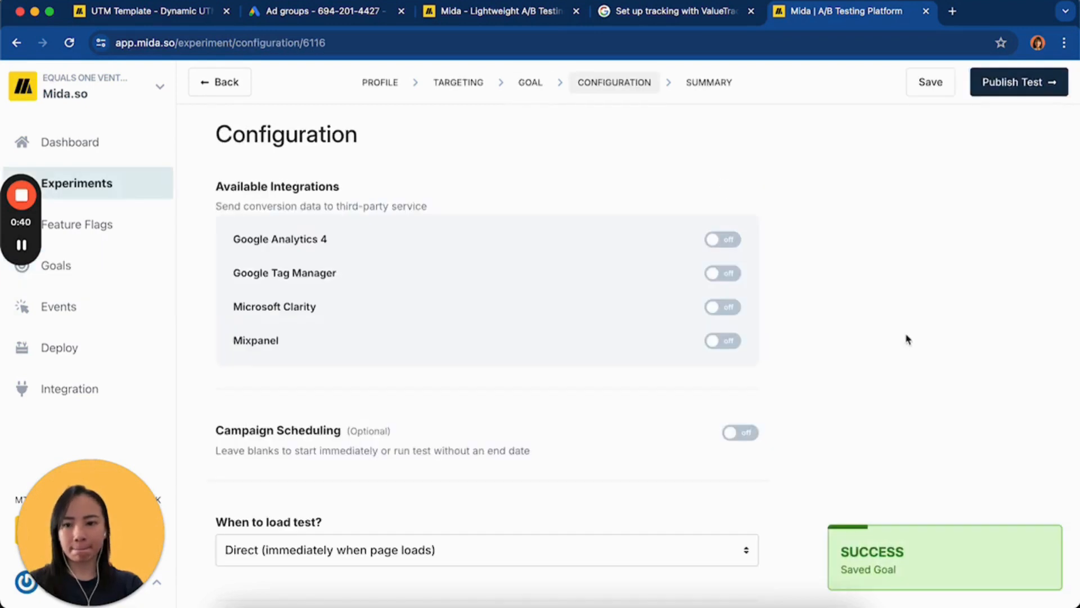
Review the configuration settings without enabling any integrations or scheduling, and publish the personalization
{"action": "scroll", "coordinate": [579, 373], "scroll_direction": "down", "scroll_amount": 2}
{"action": "scroll", "coordinate": [562, 386], "scroll_direction": "up", "scroll_amount": 2}
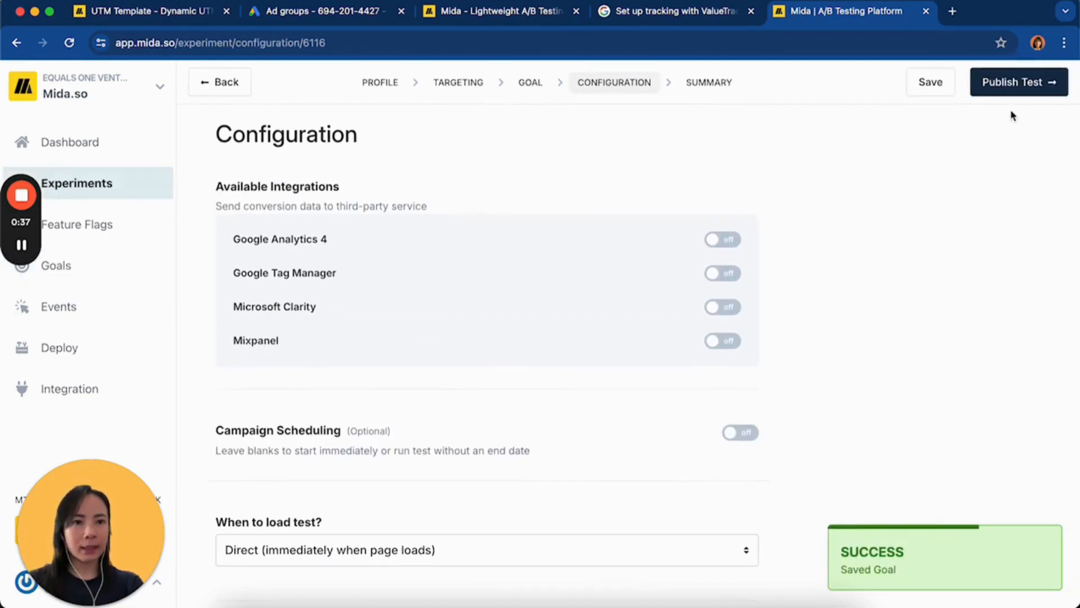
{"action": "left_click", "coordinate": [1020, 88]}
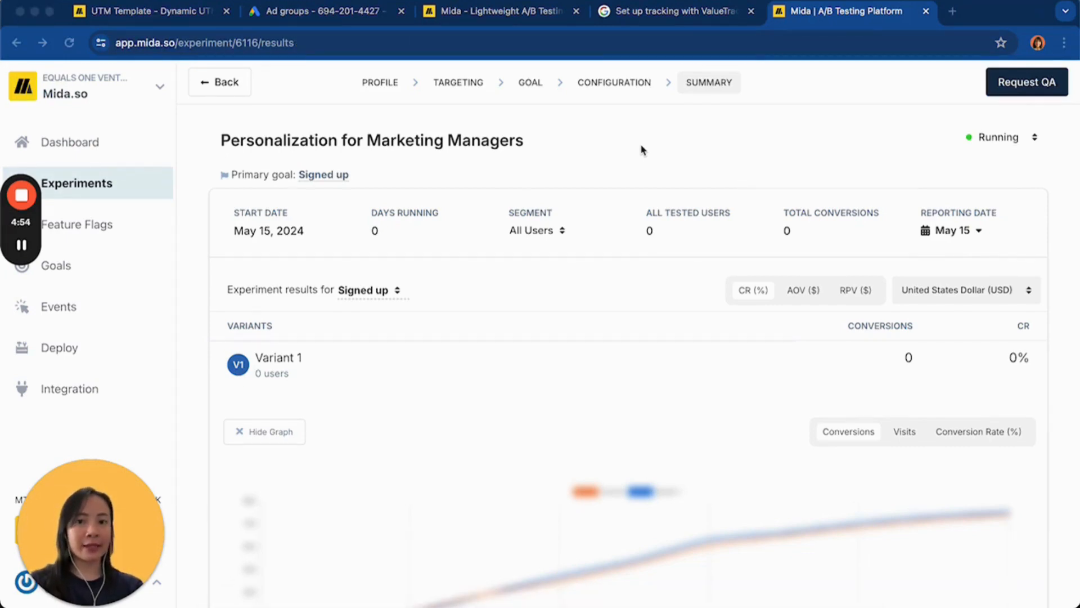
Copy the UTM-tagged mida.so landing page address, load it in a new browser tab, and check the audience name in the headline
{"action": "left_click", "coordinate": [450, 11]}
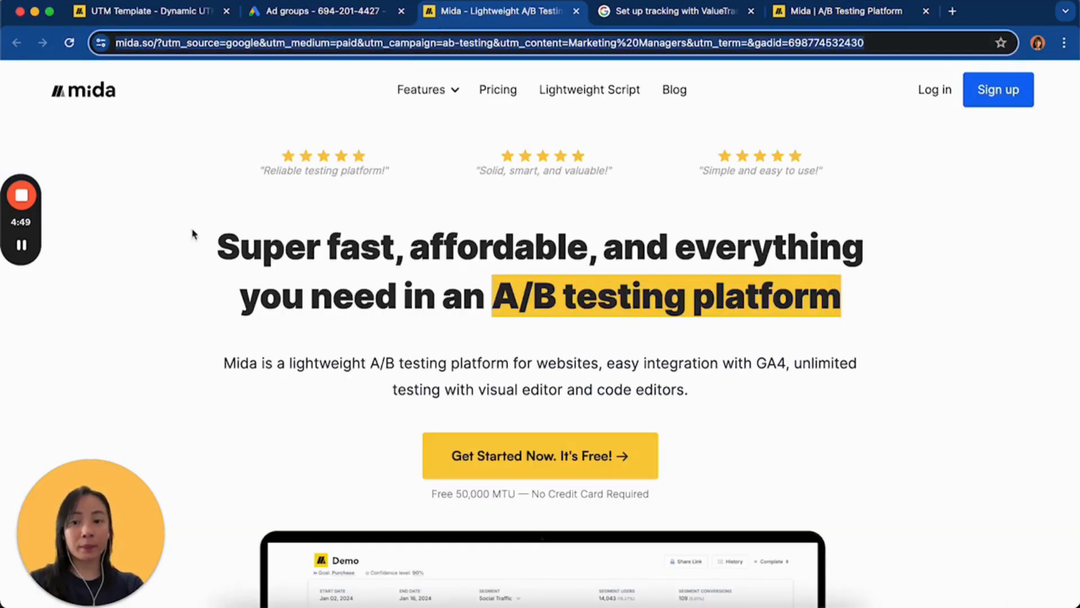
{"action": "left_click", "coordinate": [952, 11]}
{"action": "key", "text": "super+v"}
{"action": "key", "text": "Return"}
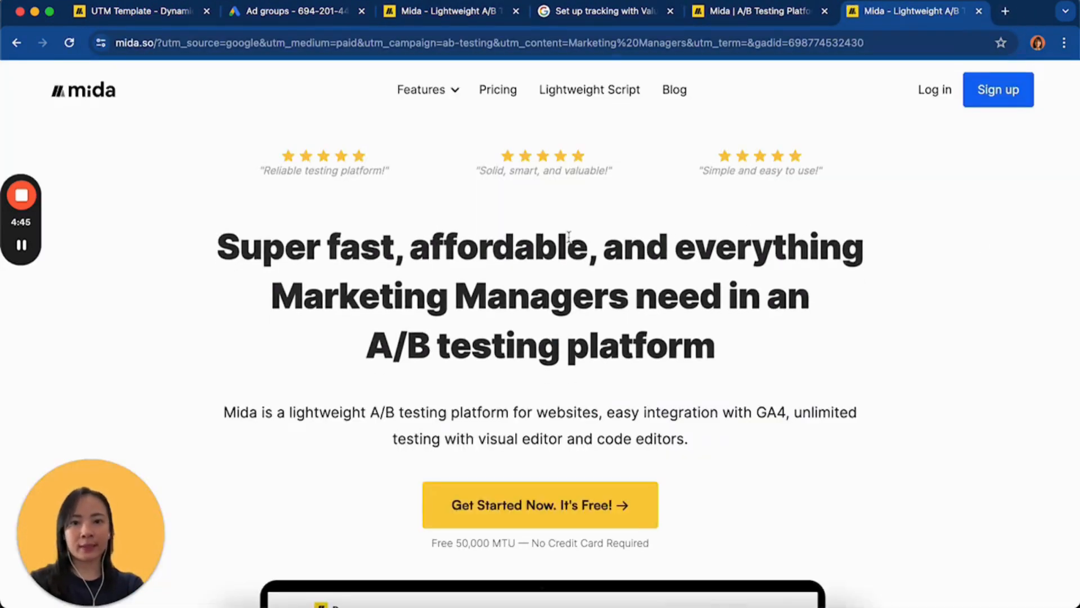
{"action": "scroll", "coordinate": [569, 236], "scroll_direction": "down", "scroll_amount": 2}
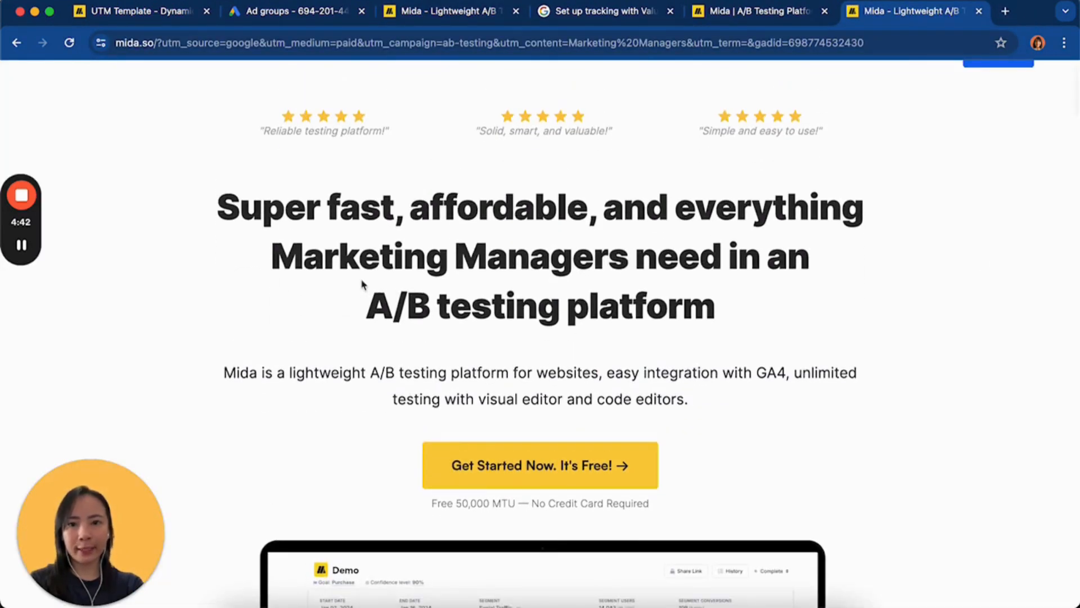
{"action": "scroll", "coordinate": [471, 306], "scroll_direction": "down", "scroll_amount": 2}
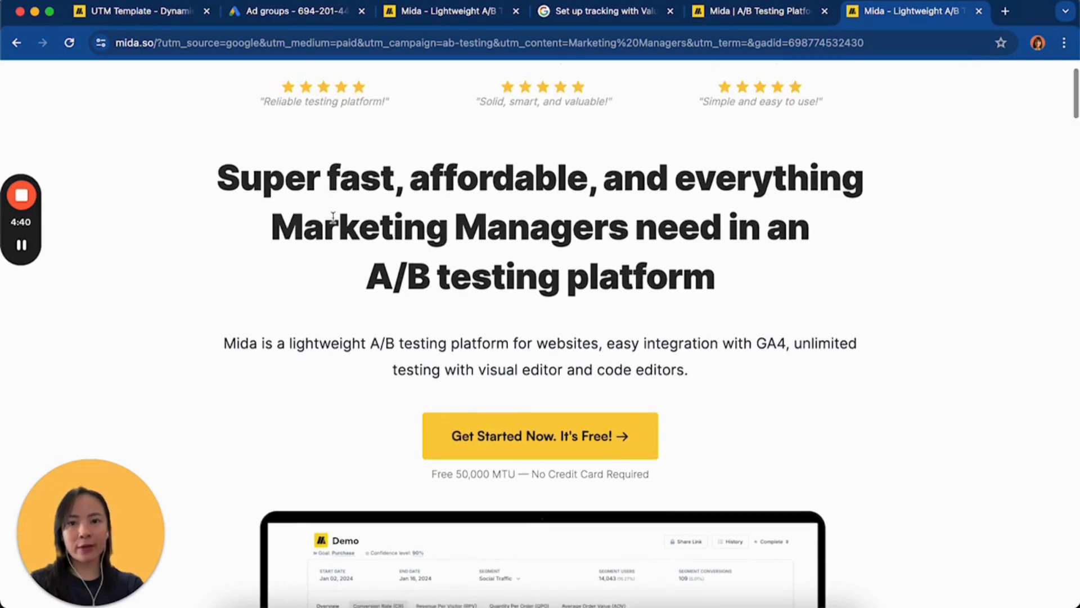
{"action": "left_click_drag", "start_coordinate": [628, 229], "coordinate": [273, 230]}
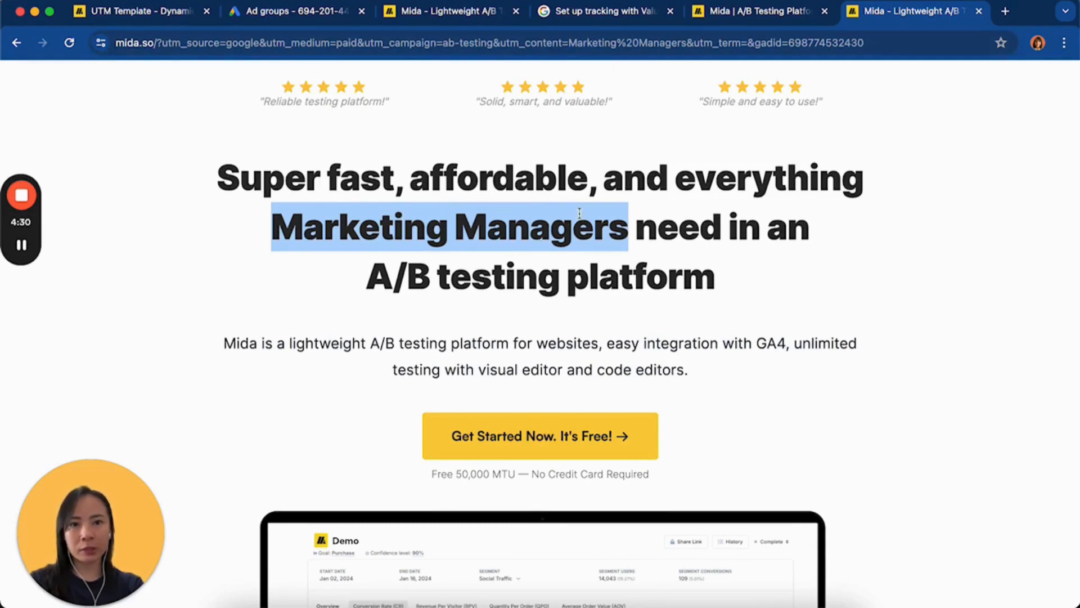
Replace Marketing with Product in the address's utm_content value, load the page, and check the audience name in the headline
{"action": "left_click", "coordinate": [585, 44]}
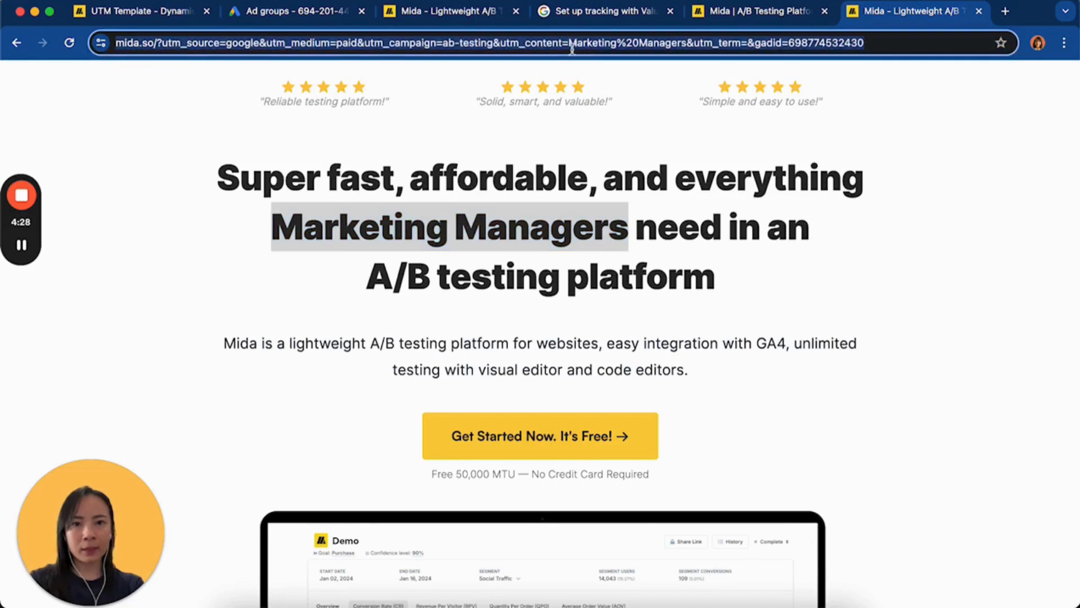
{"action": "left_click", "coordinate": [629, 43]}
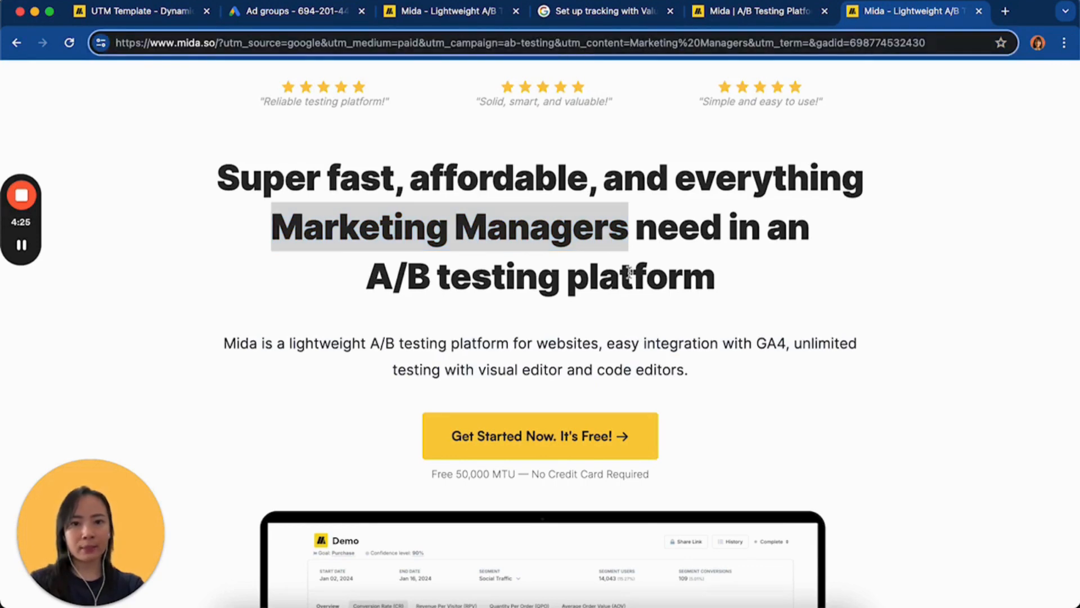
{"action": "left_click_drag", "start_coordinate": [678, 43], "coordinate": [629, 43]}
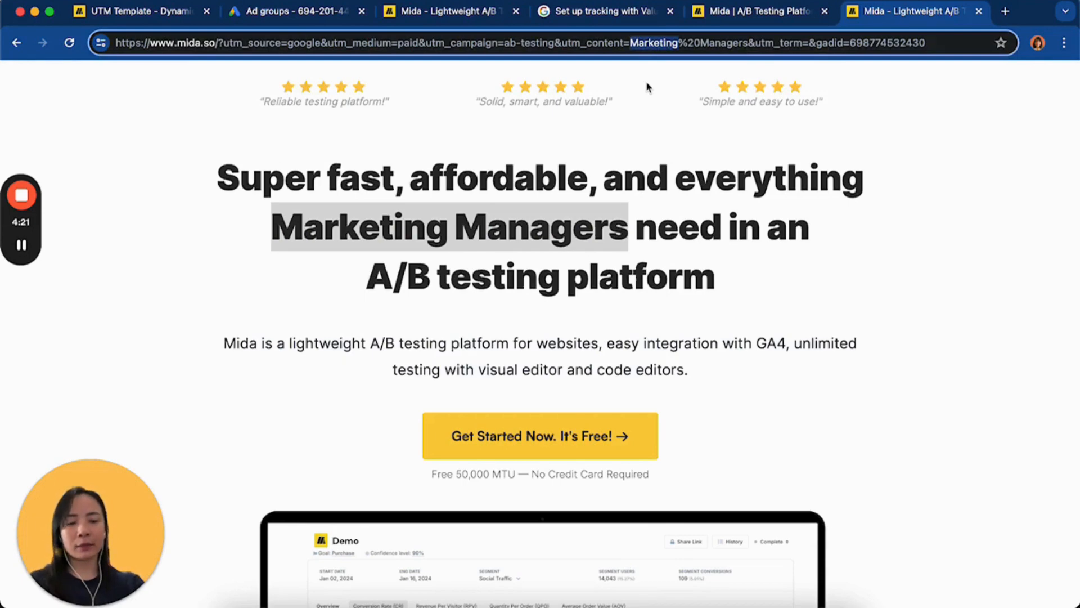
{"action": "type", "text": "Product"}
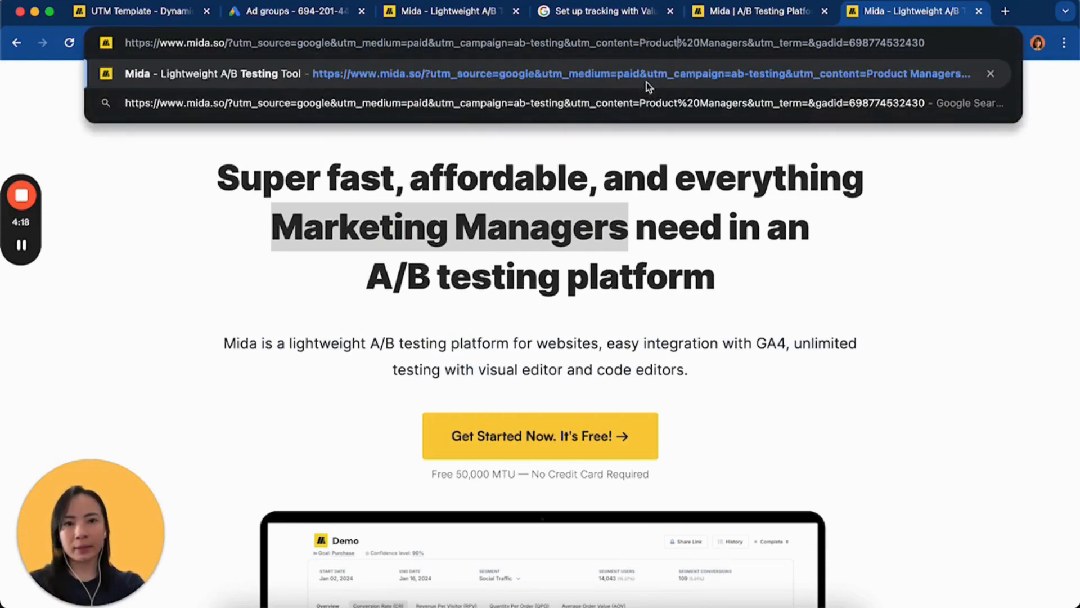
{"action": "key", "text": "Return"}
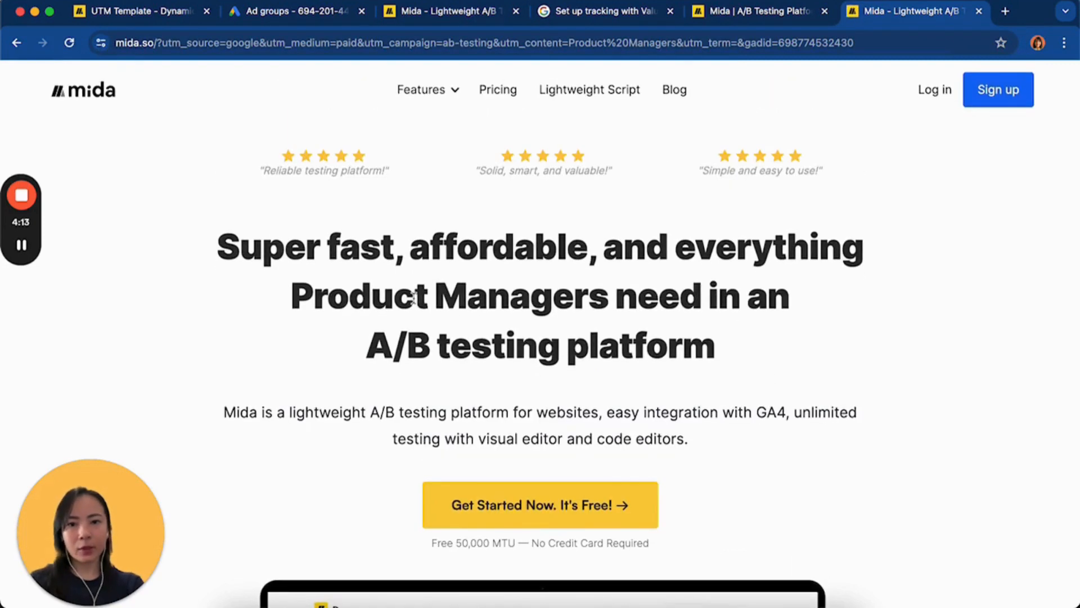
{"action": "left_click_drag", "start_coordinate": [428, 296], "coordinate": [305, 296]}
{"action": "scroll", "coordinate": [306, 327], "scroll_direction": "down", "scroll_amount": 1}
{"action": "left_click", "coordinate": [451, 268]}
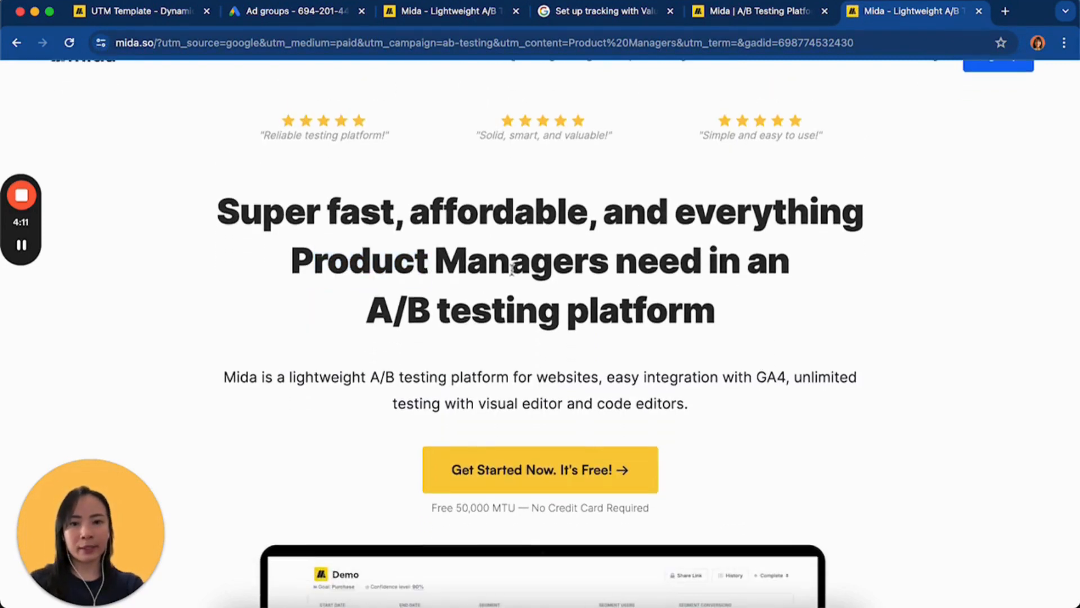
{"action": "left_click_drag", "start_coordinate": [606, 259], "coordinate": [301, 256]}
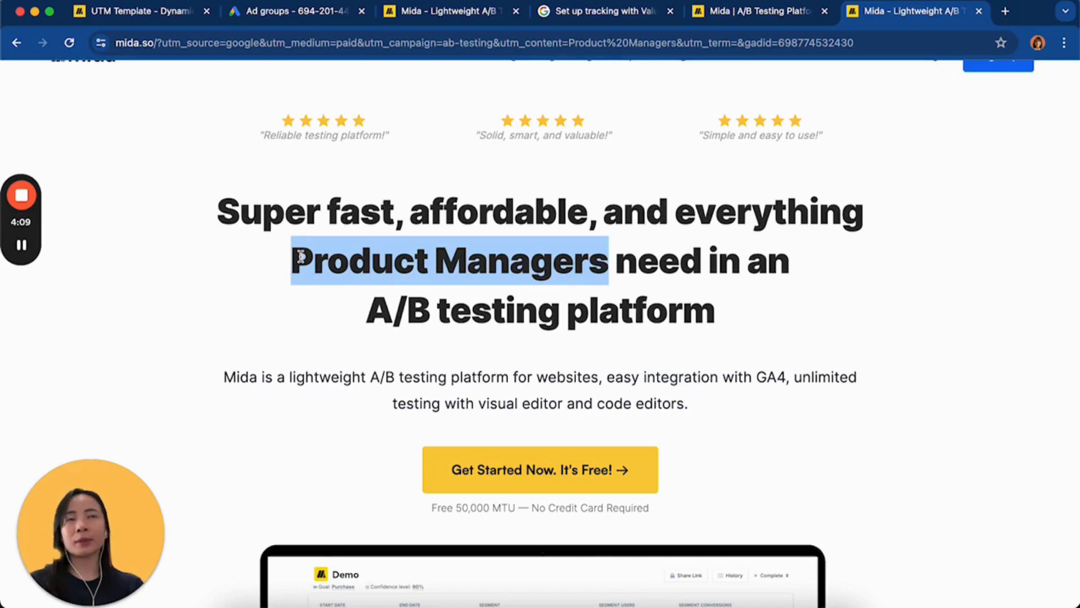